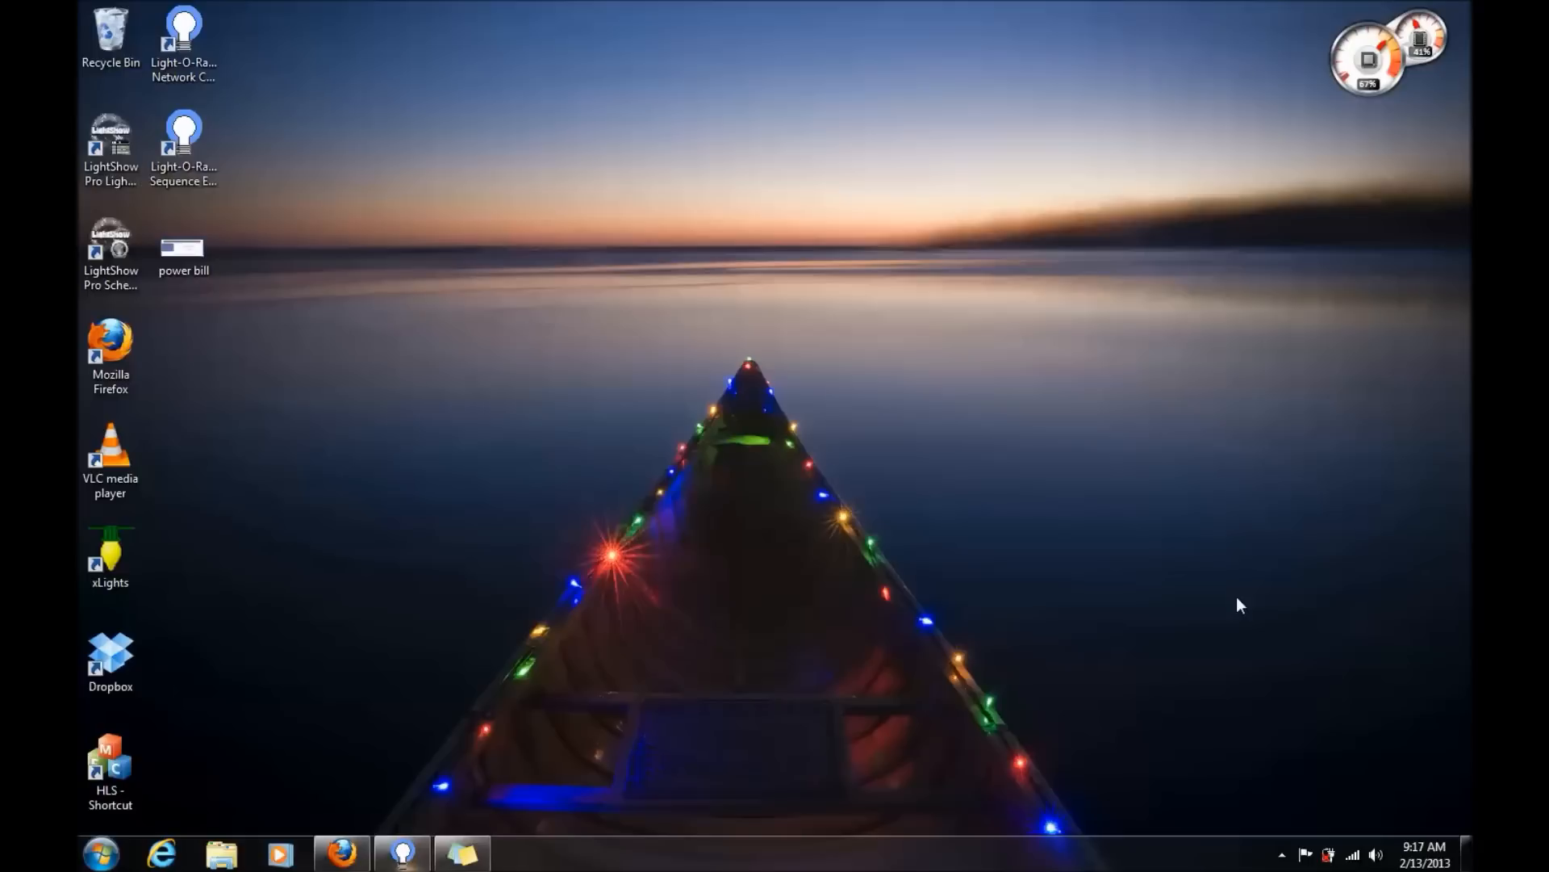
- Switch to Firefox and save Vegomatic.exe from the Its Me Bob-O Software downloads page
click(341, 853)
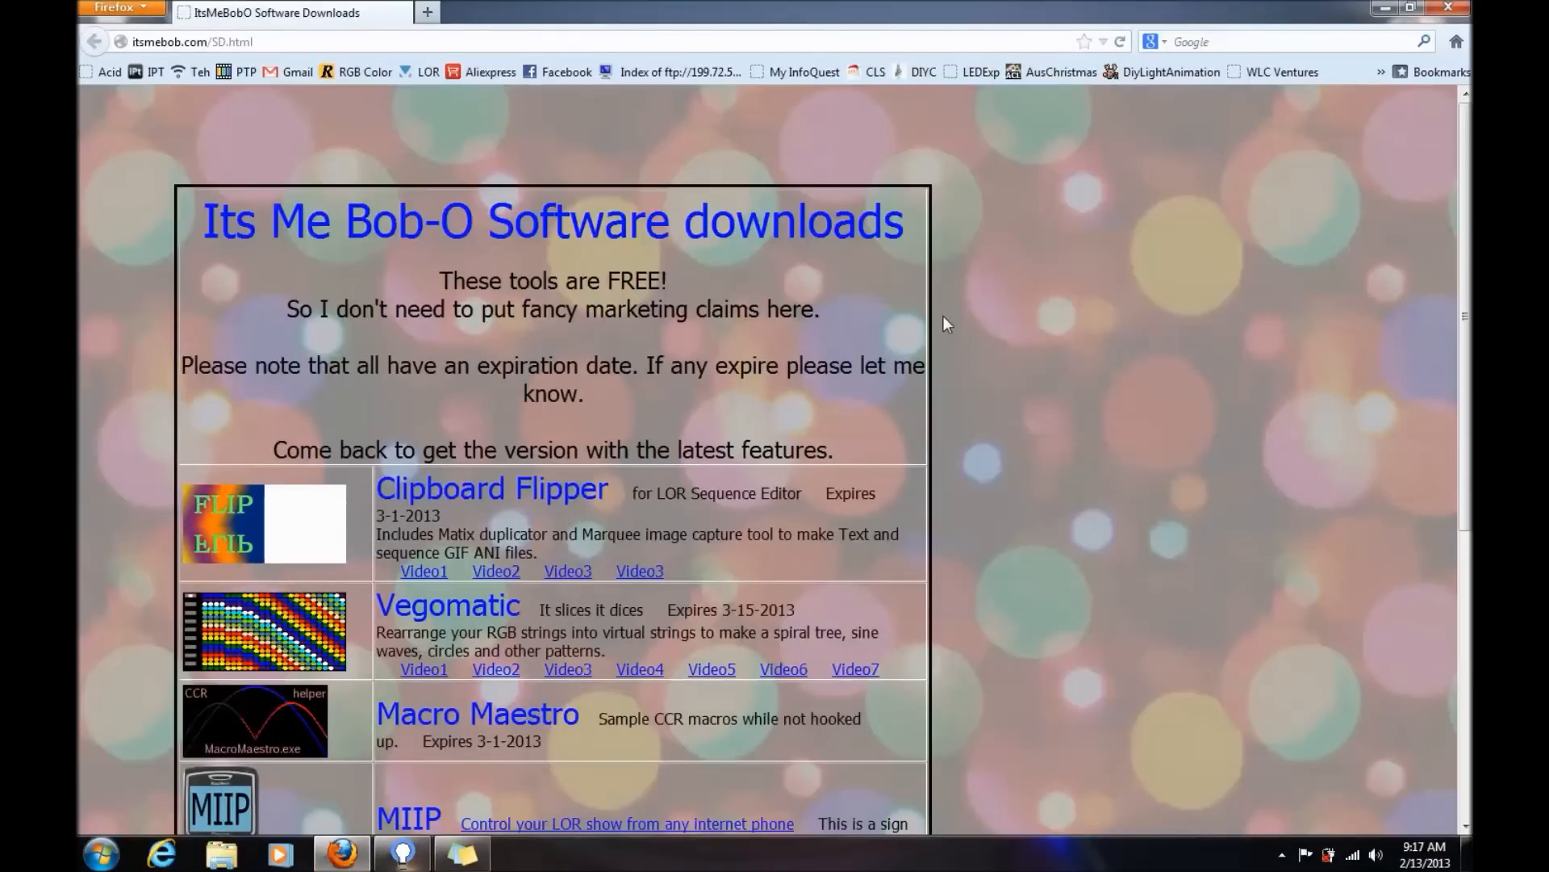
scroll(943, 316, down, 5)
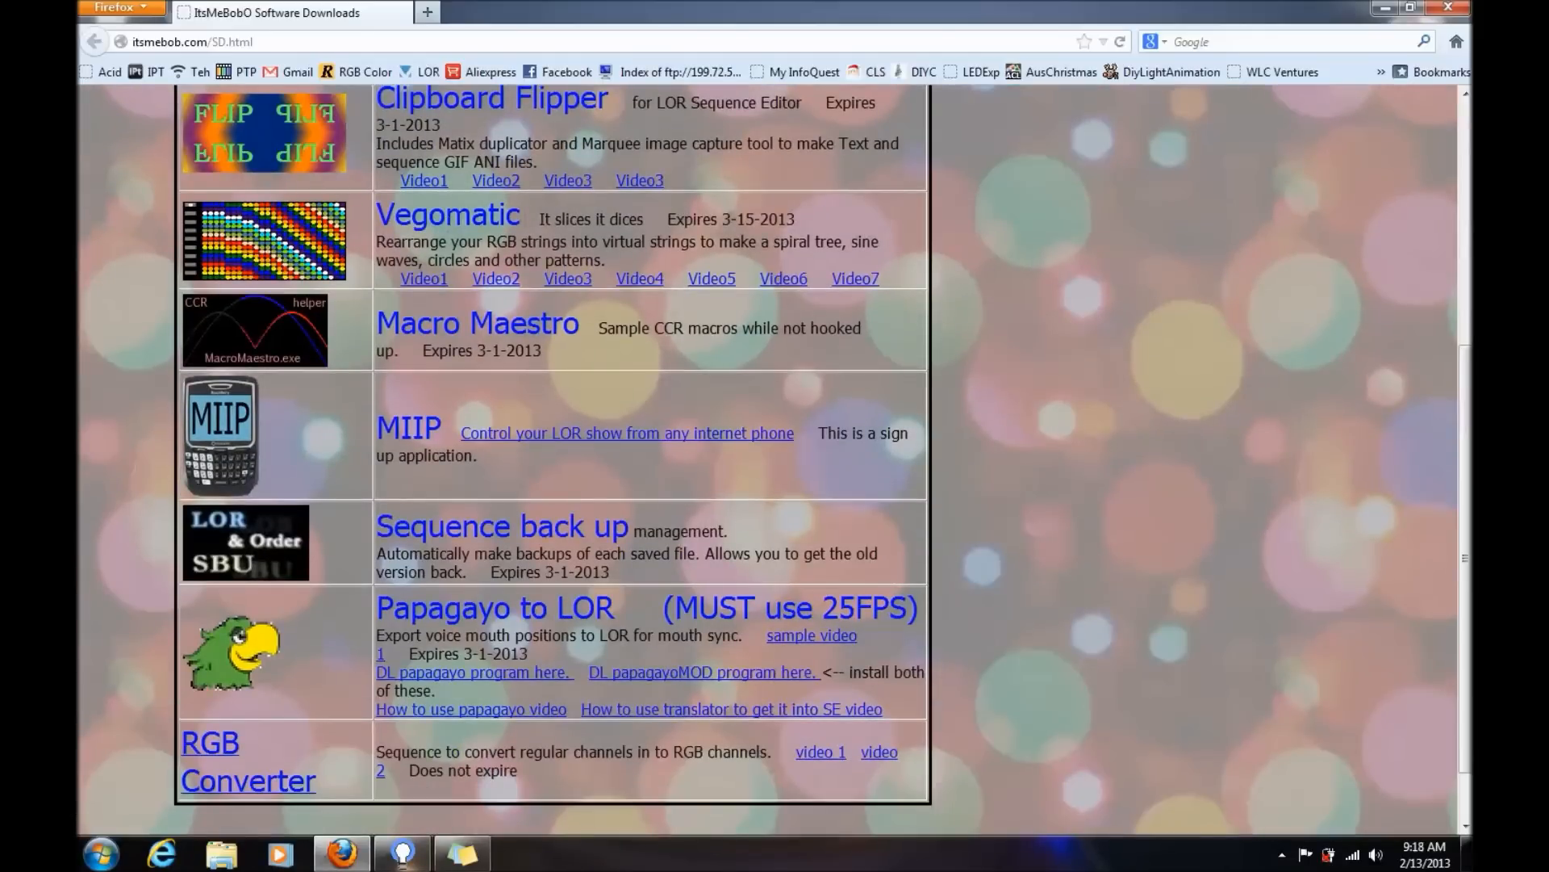
drag(542, 219, 385, 220)
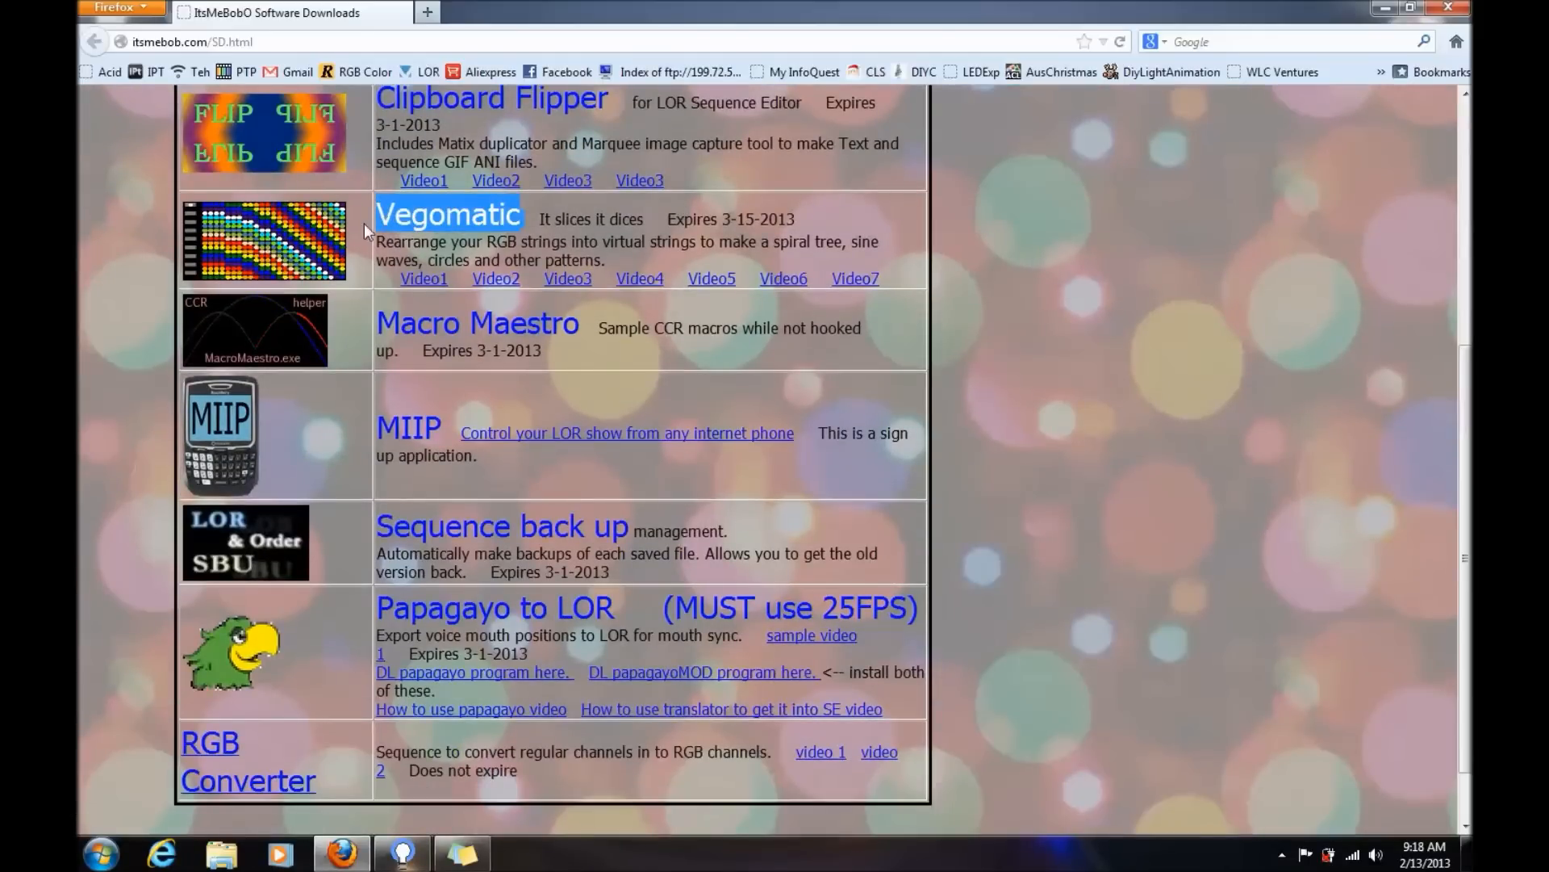
click(321, 253)
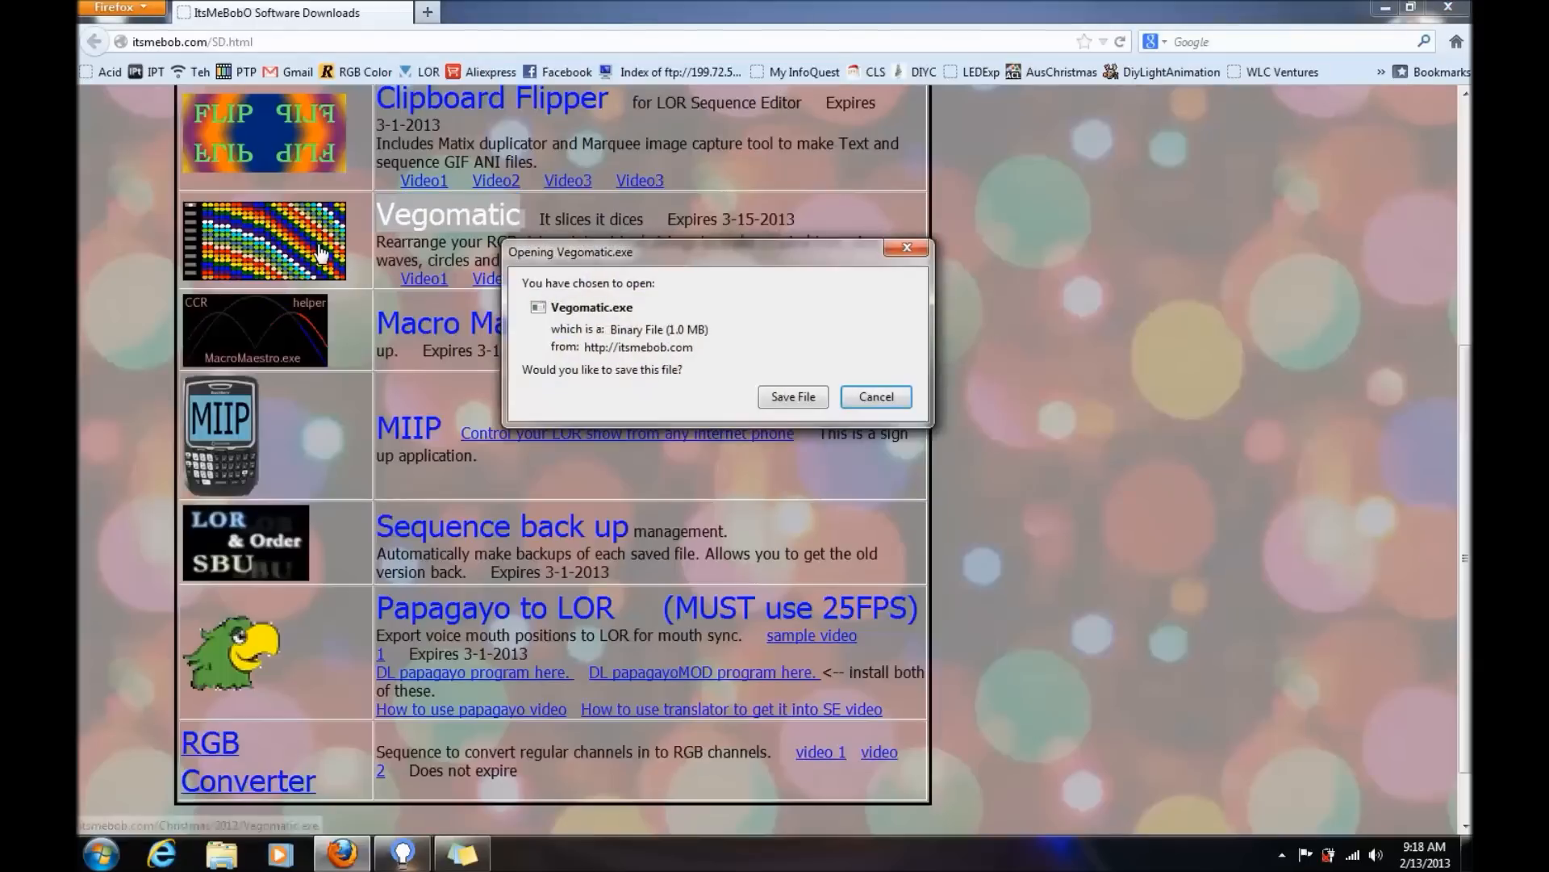
click(792, 397)
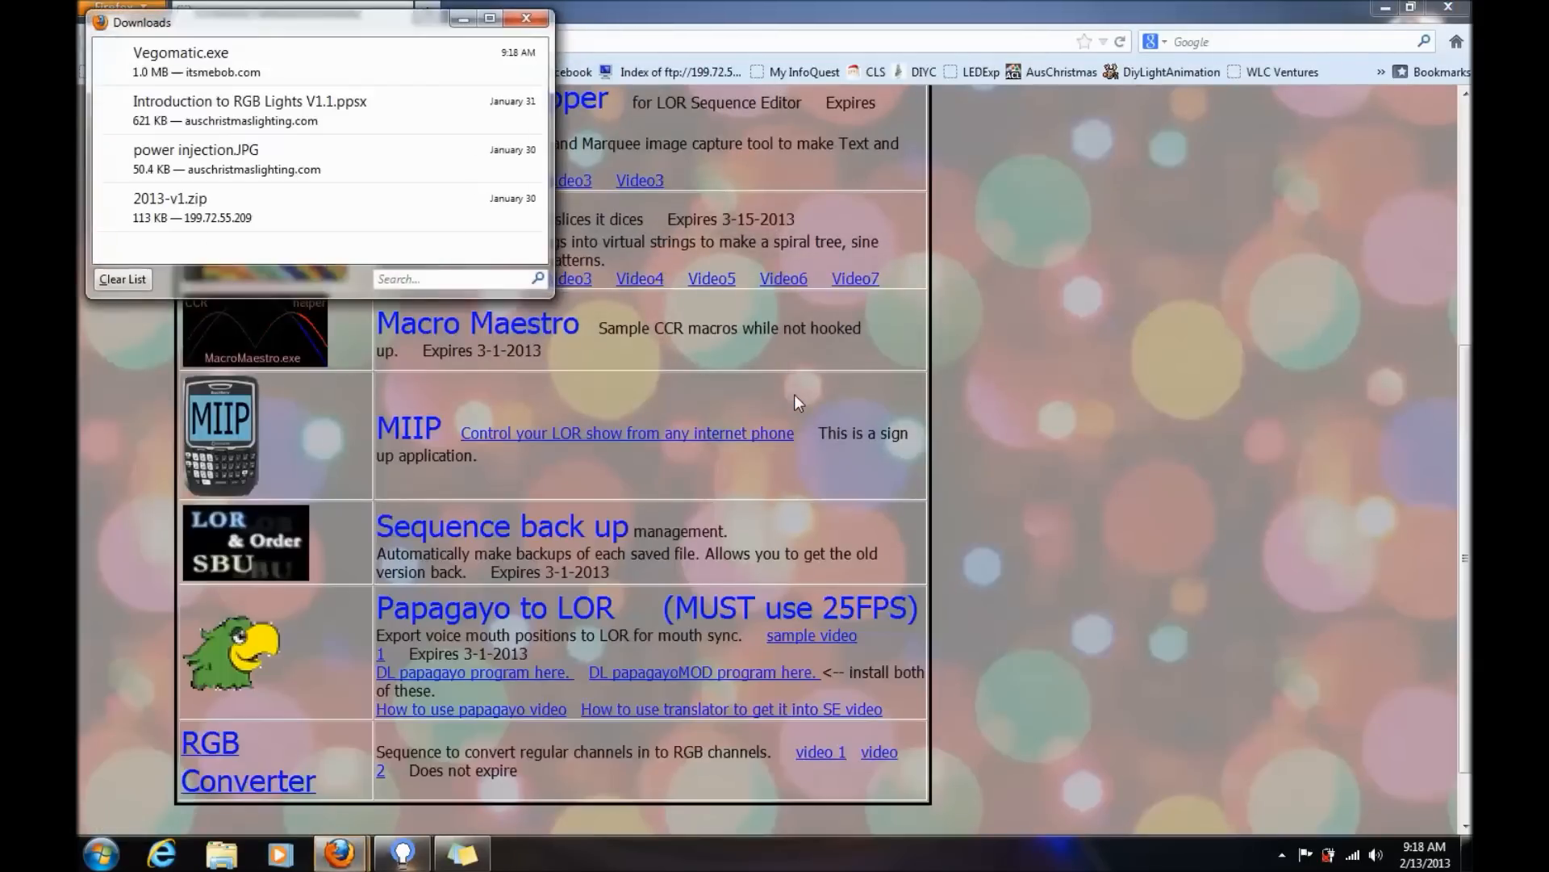
- Run the downloaded Vegomatic.exe, minimize the browser windows and move the Vegomatic window clear of the desktop icons
double_click(379, 63)
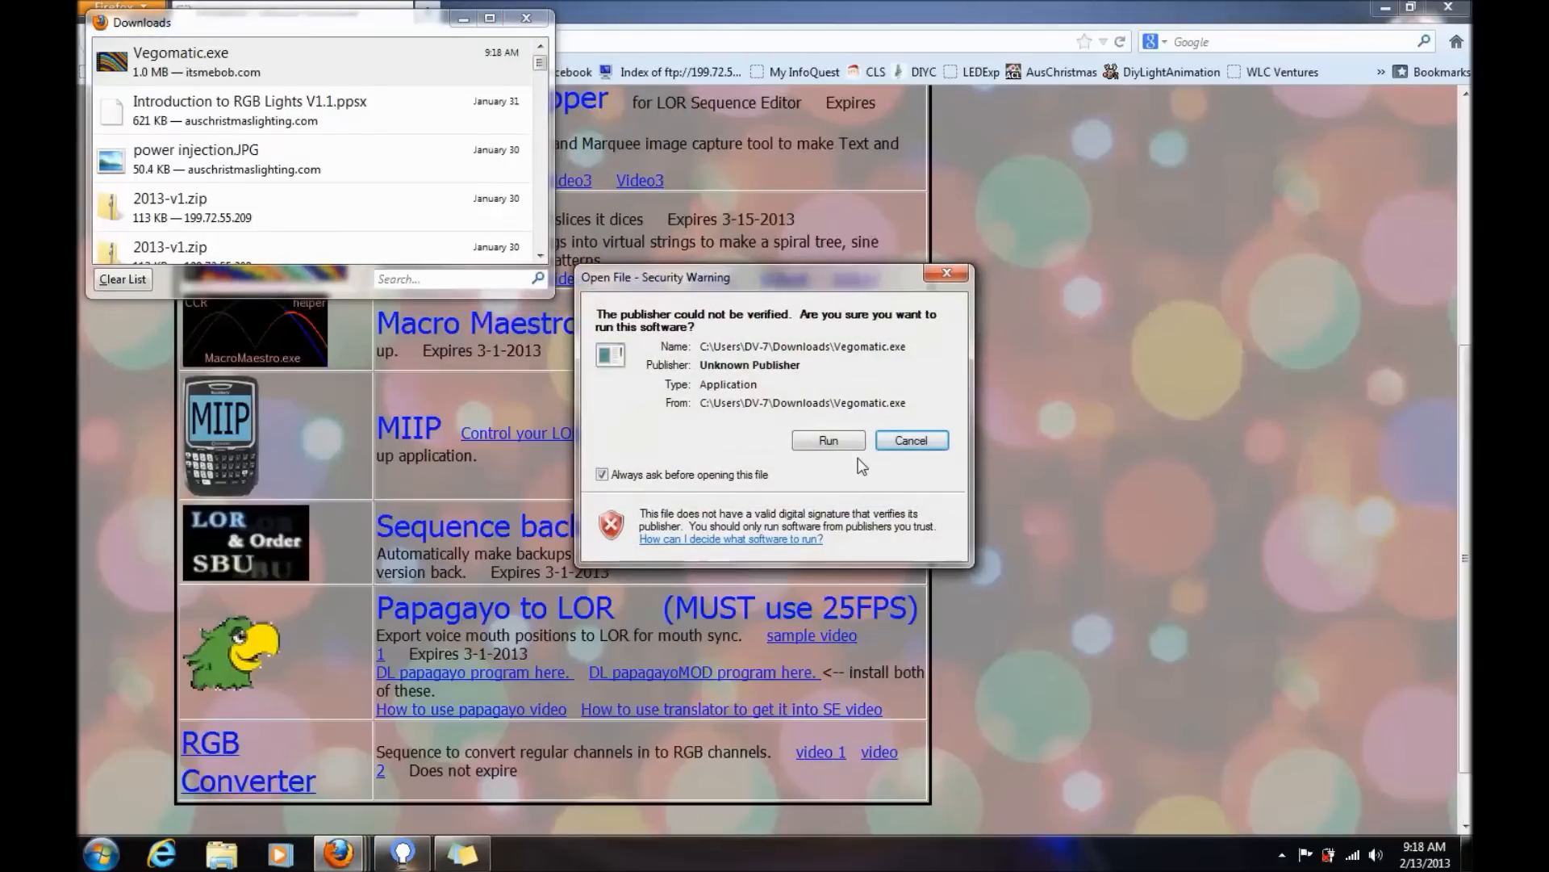
click(832, 439)
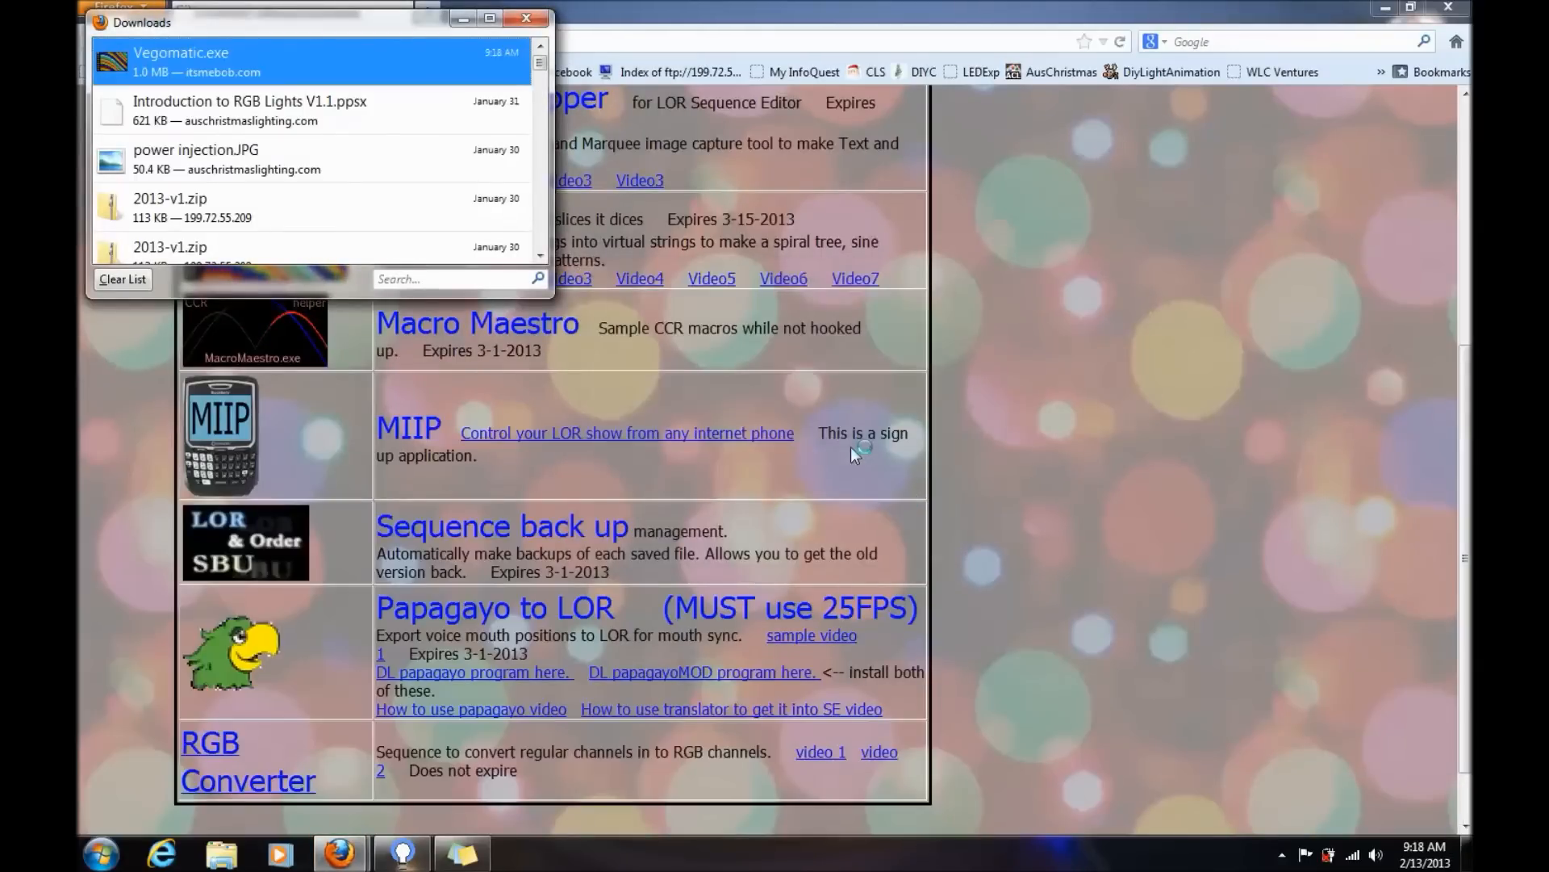
click(471, 24)
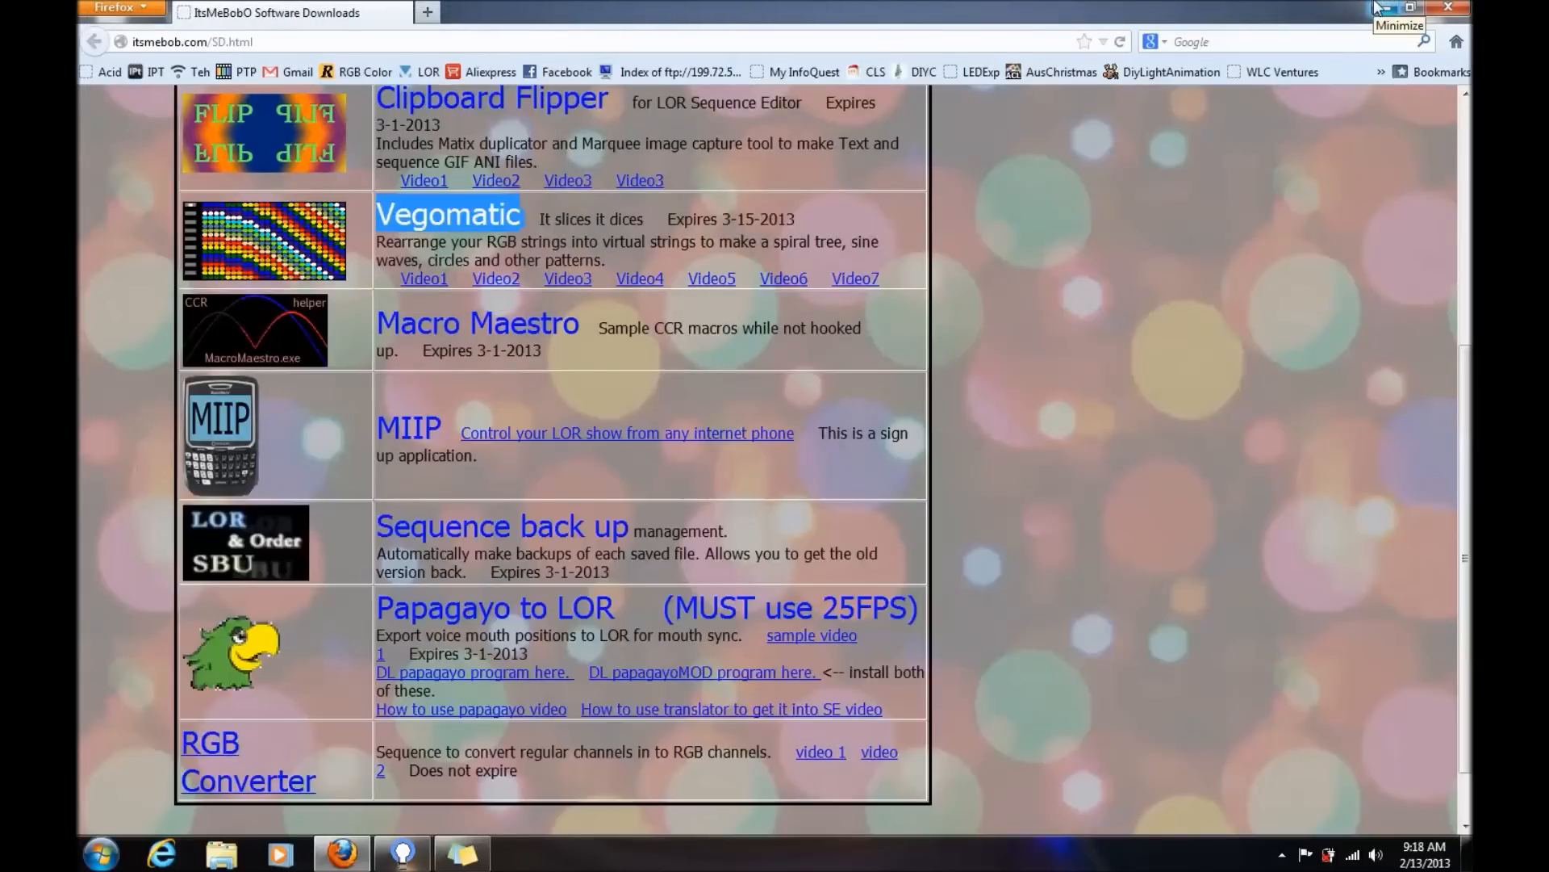
click(1382, 7)
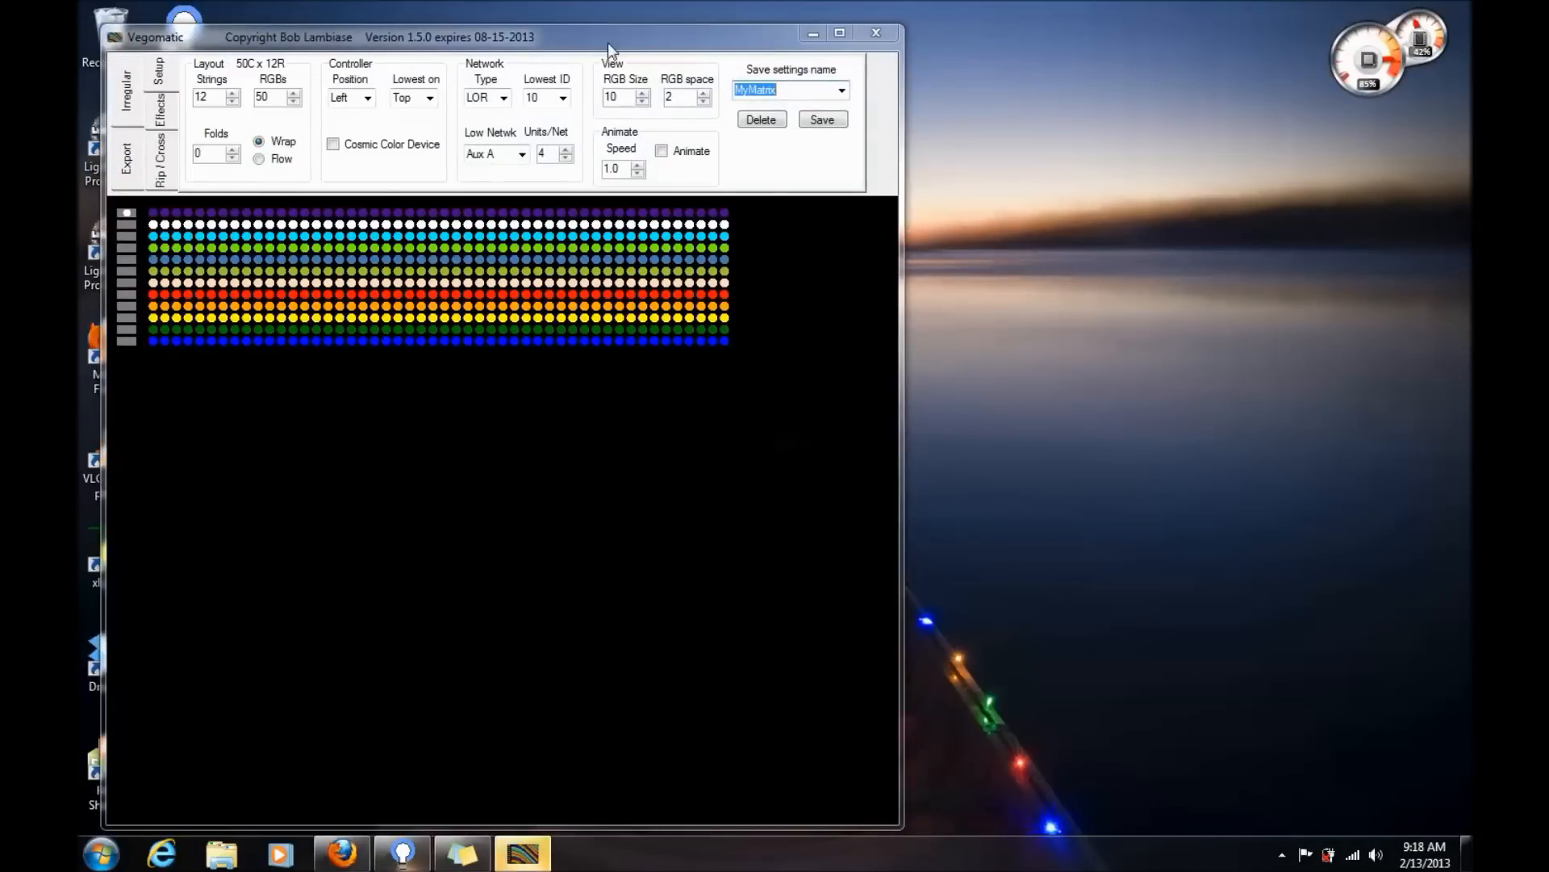
drag(612, 42, 898, 24)
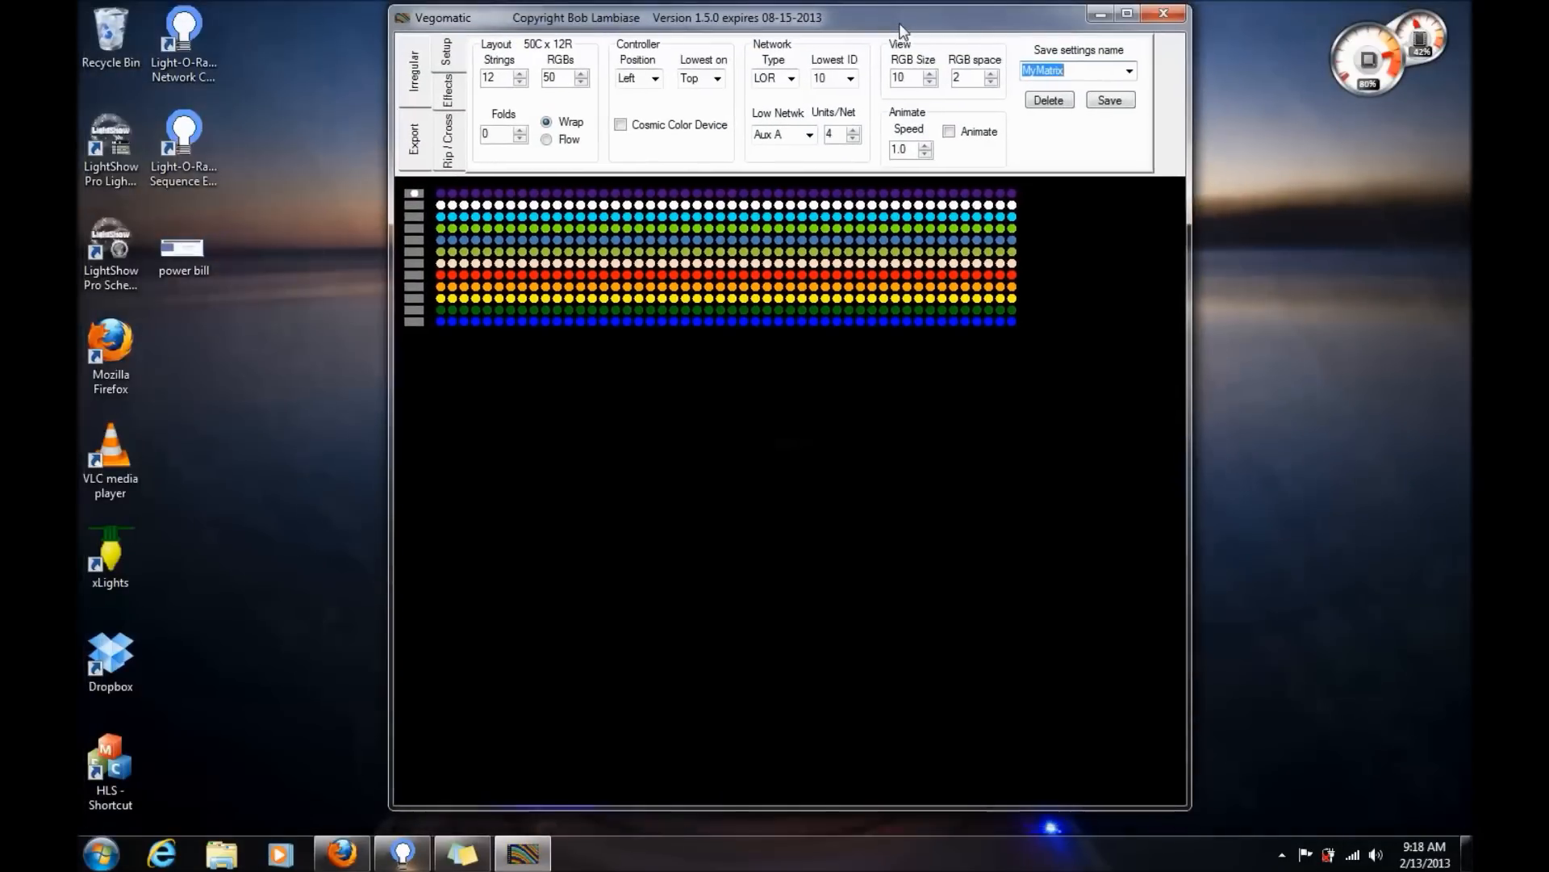
- Switch to the Light-O-Rama Sequence Editor, start inserting a DMX Universe device below P12 and assign it Universe 13
click(411, 849)
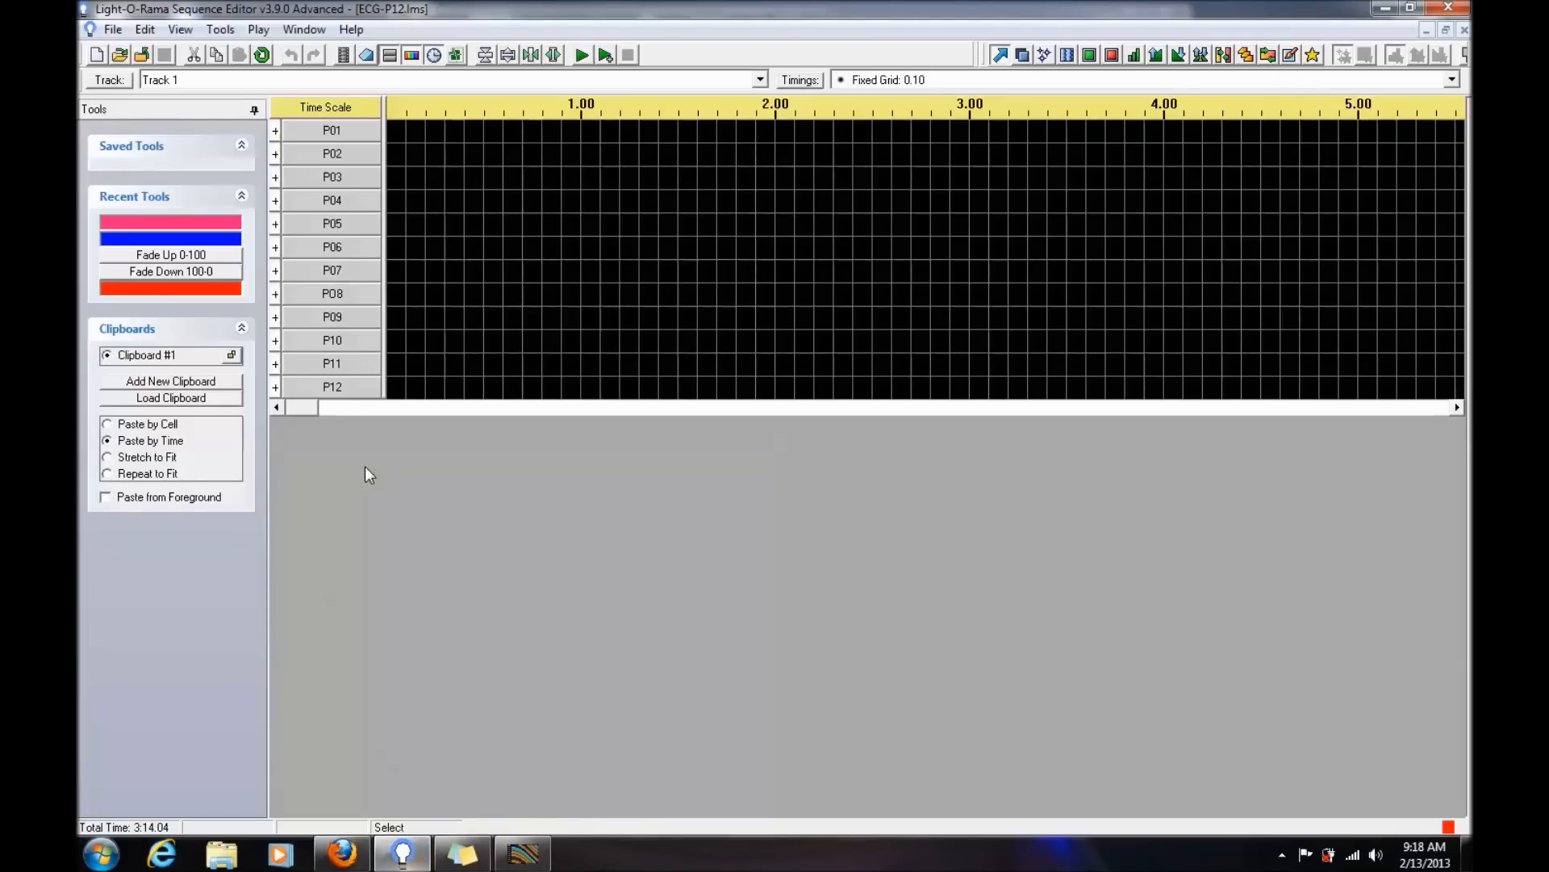
right_click(342, 385)
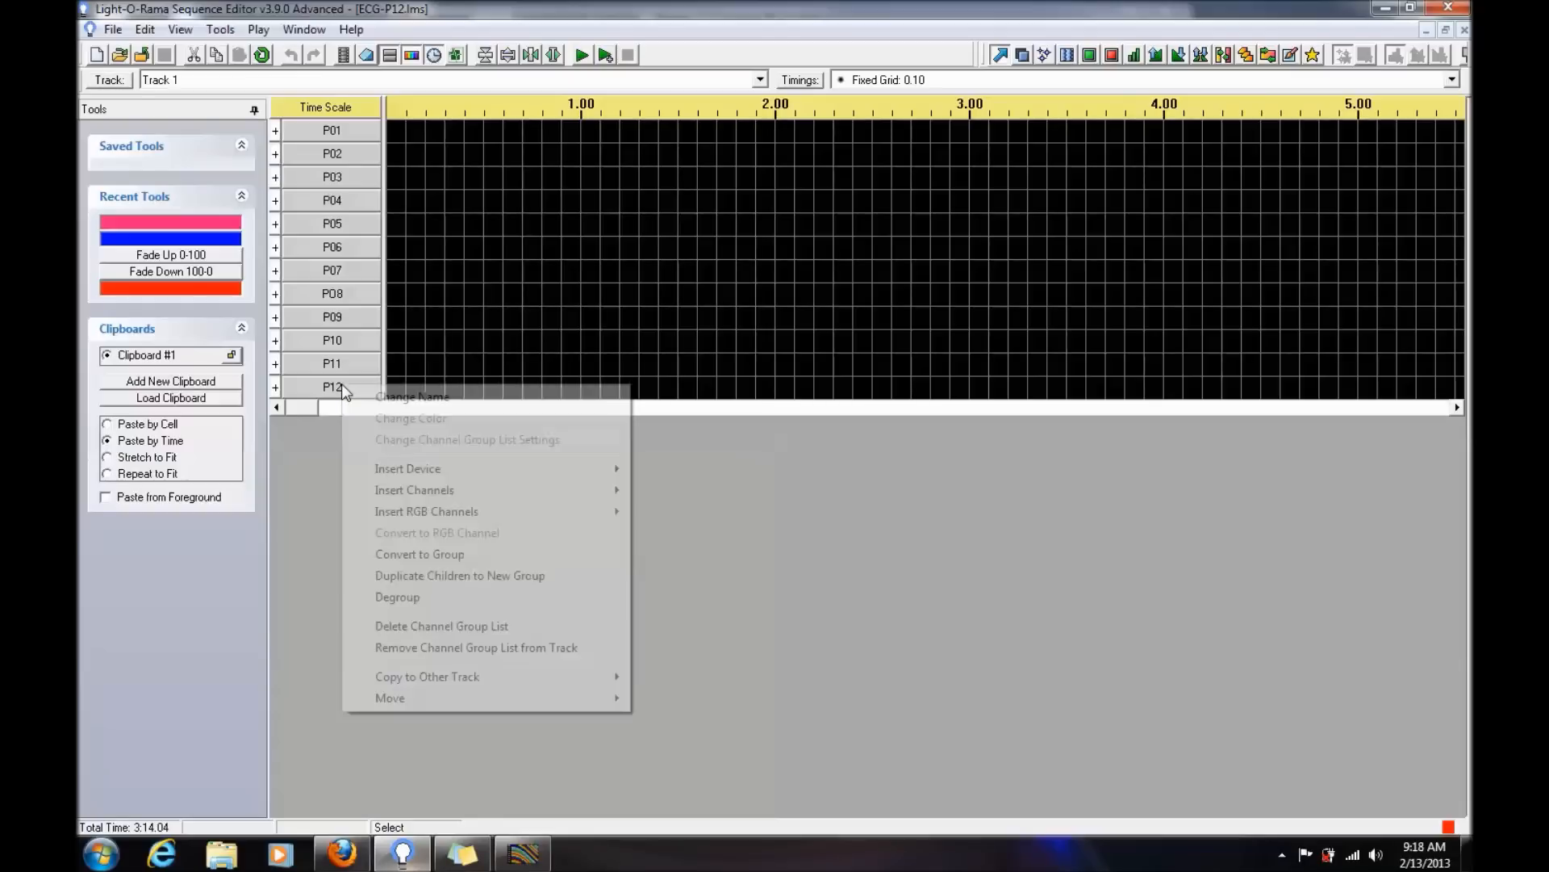
mouse_move(477, 473)
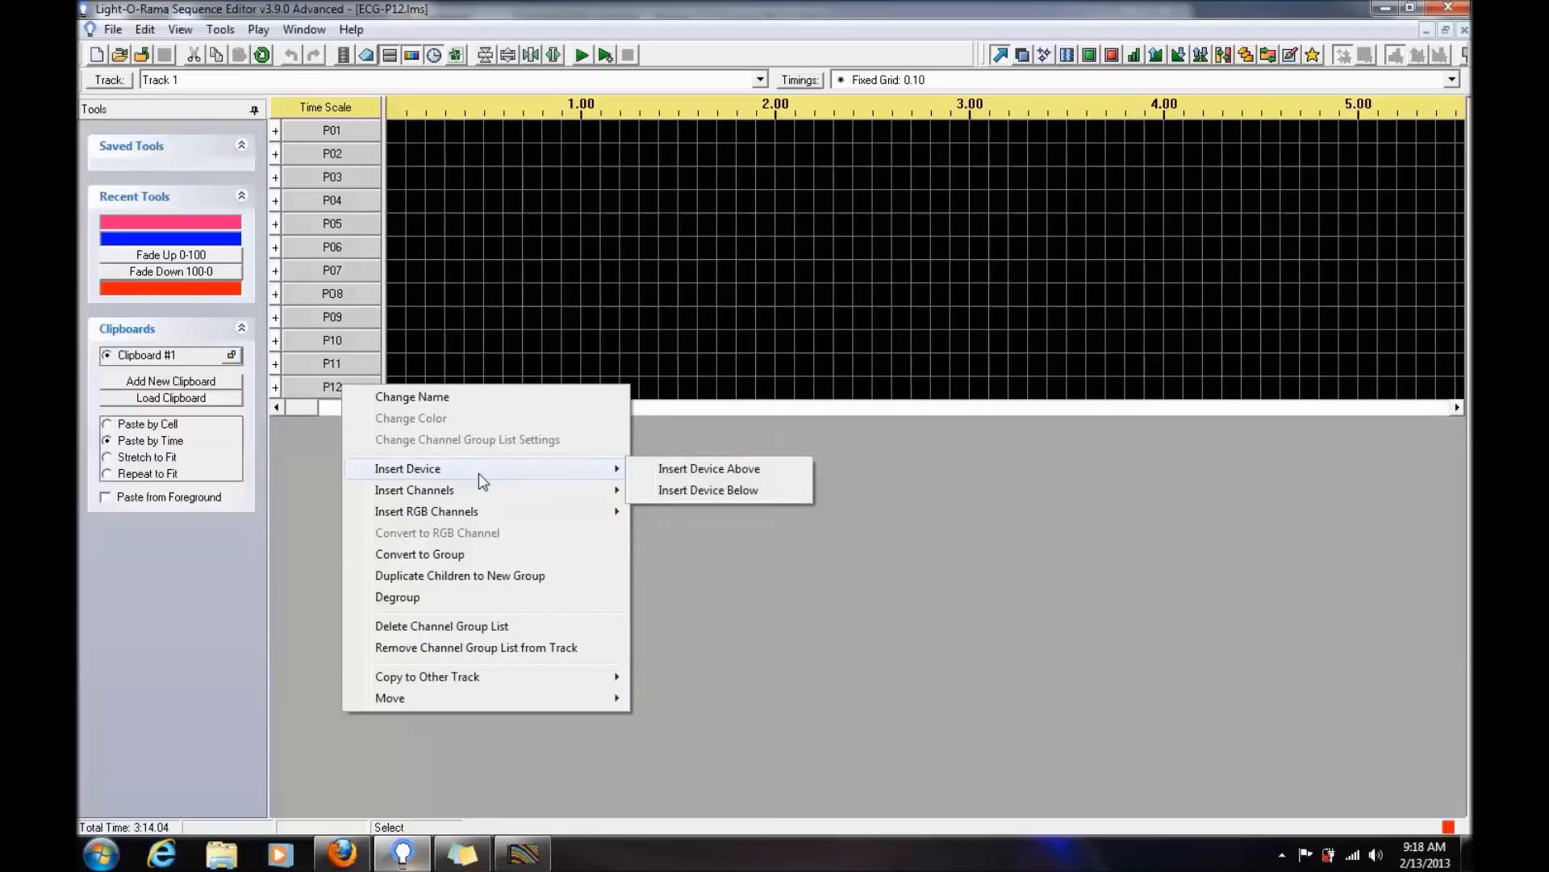
click(728, 487)
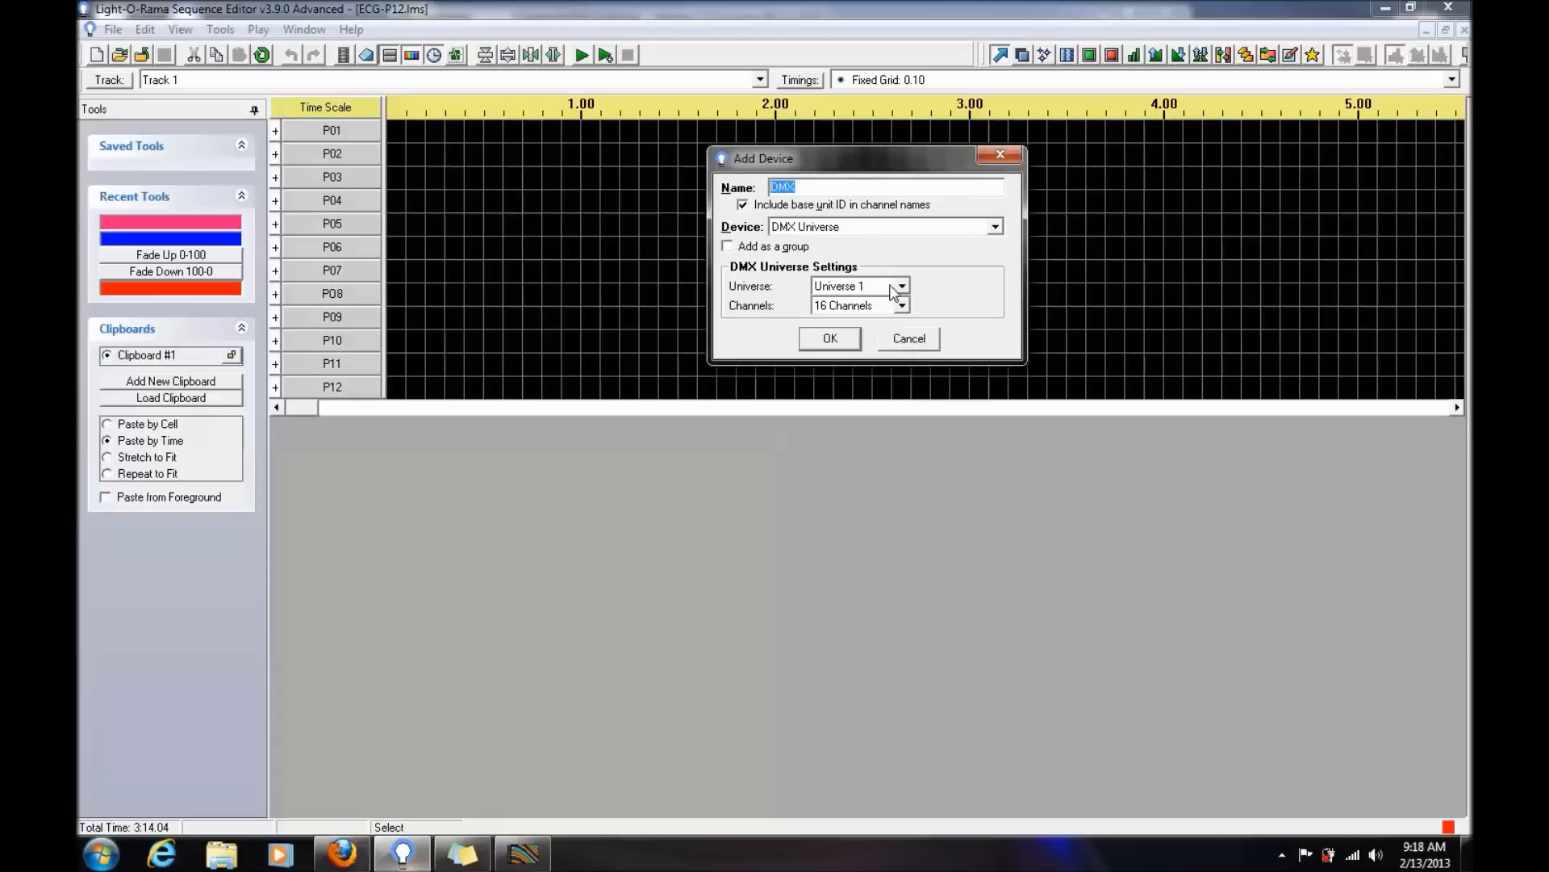
click(900, 285)
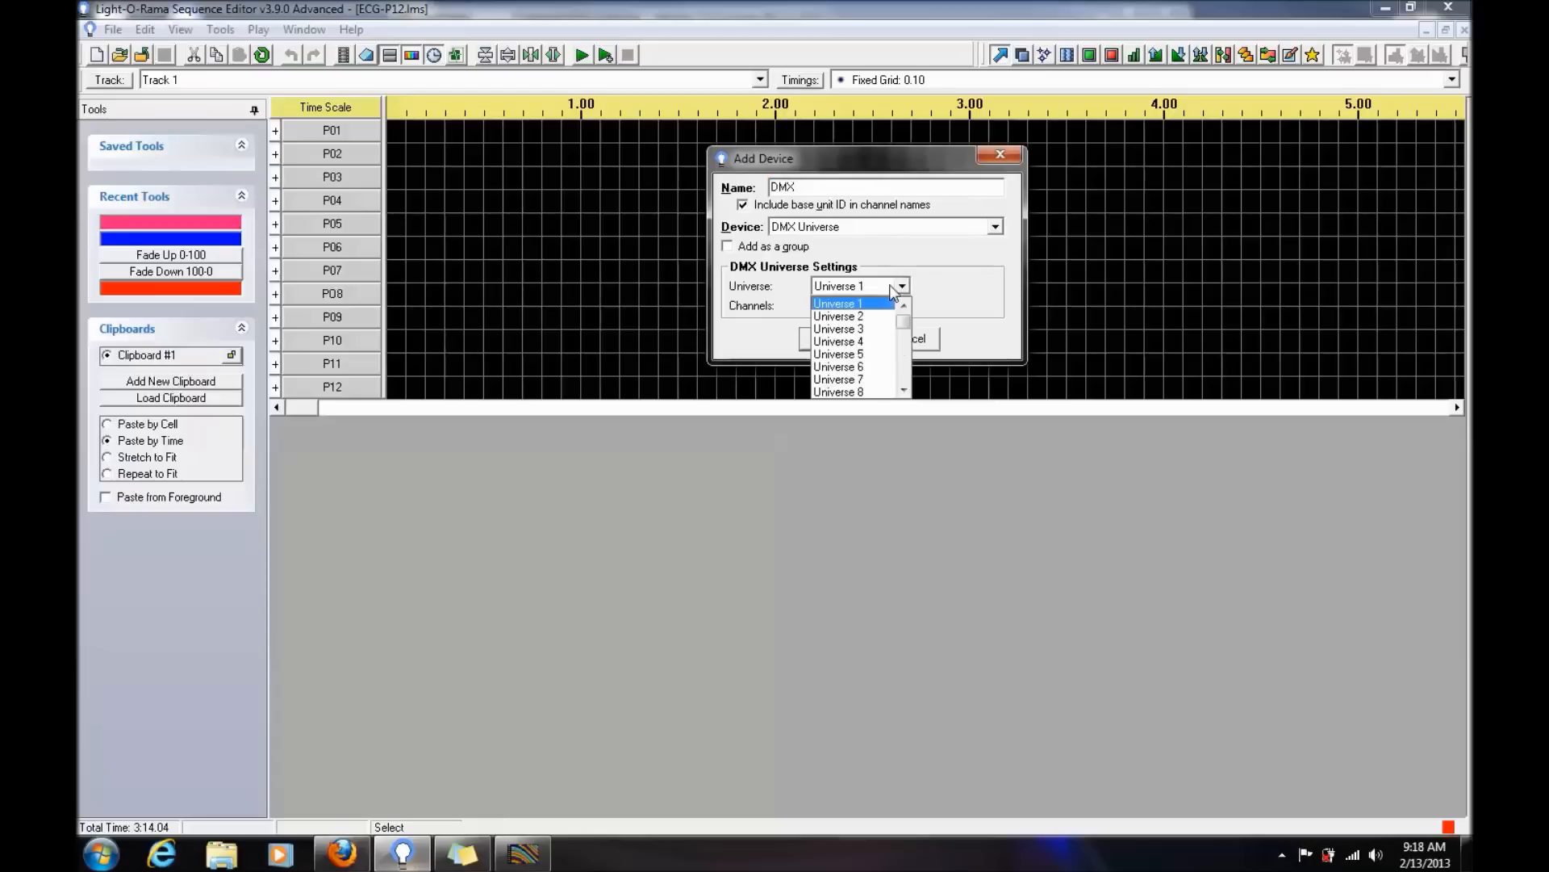
click(905, 389)
click(905, 389)
click(905, 389)
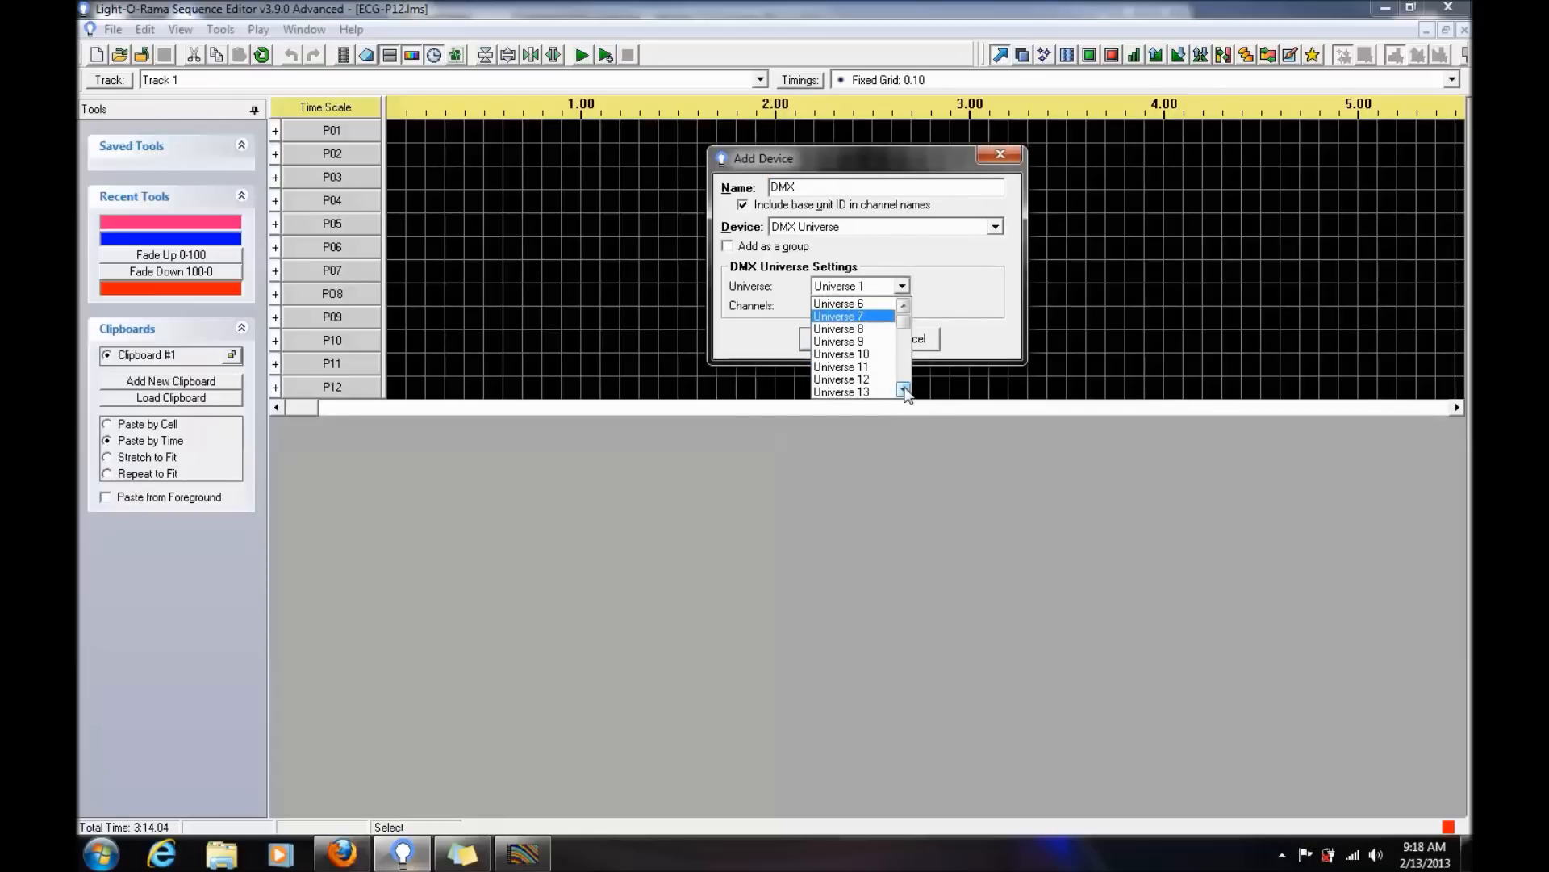
click(885, 395)
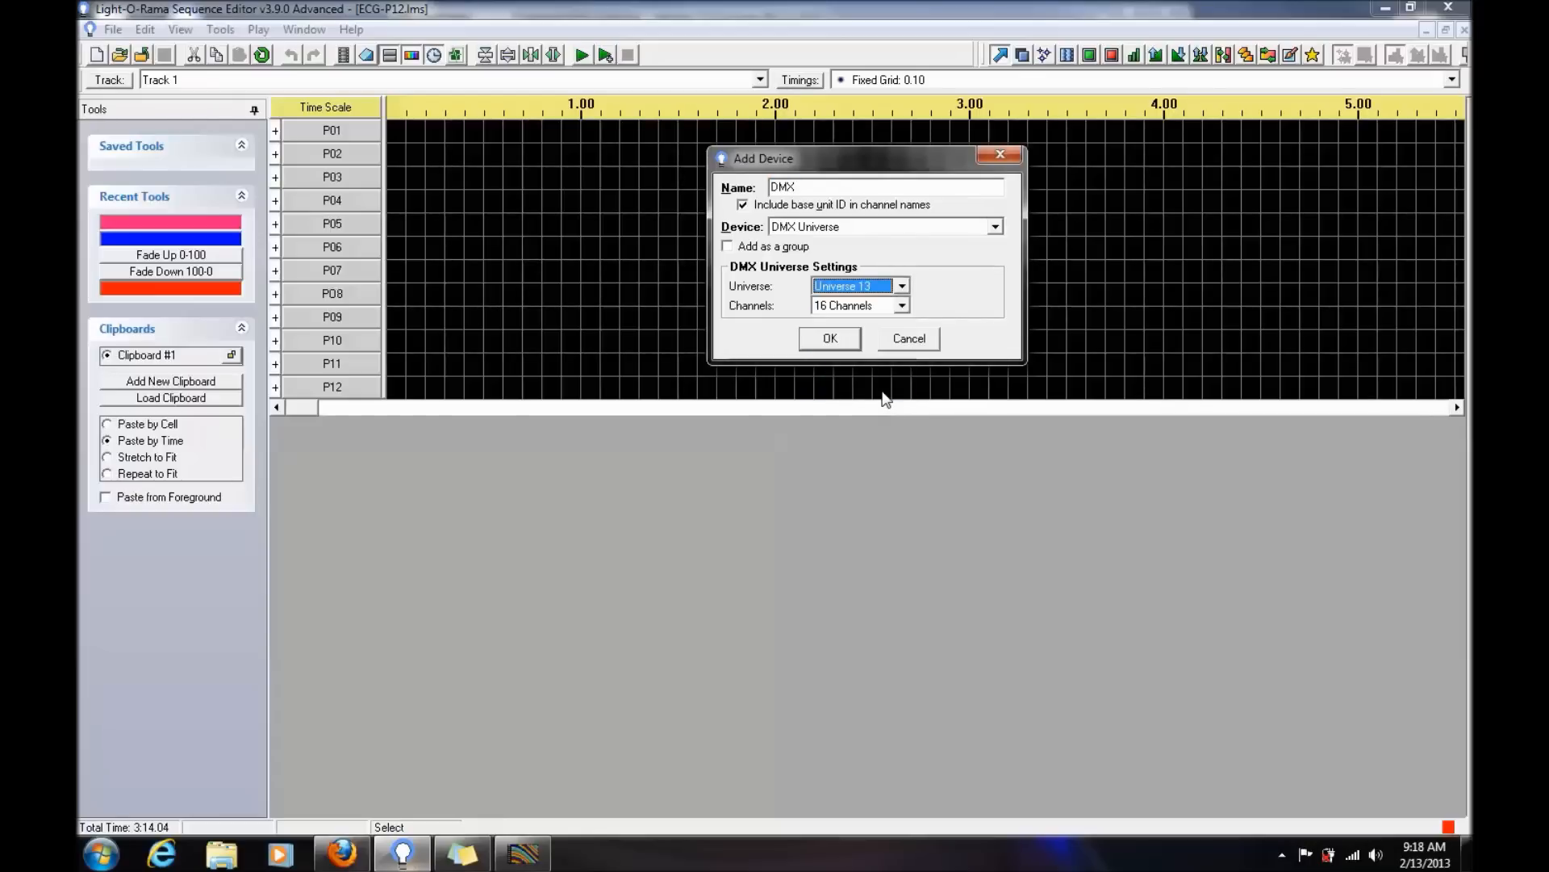
- Try to add the DMX device with 464 channels to the ECG-P12 sequence
click(902, 306)
scroll(894, 346, down, 5)
scroll(894, 346, down, 4)
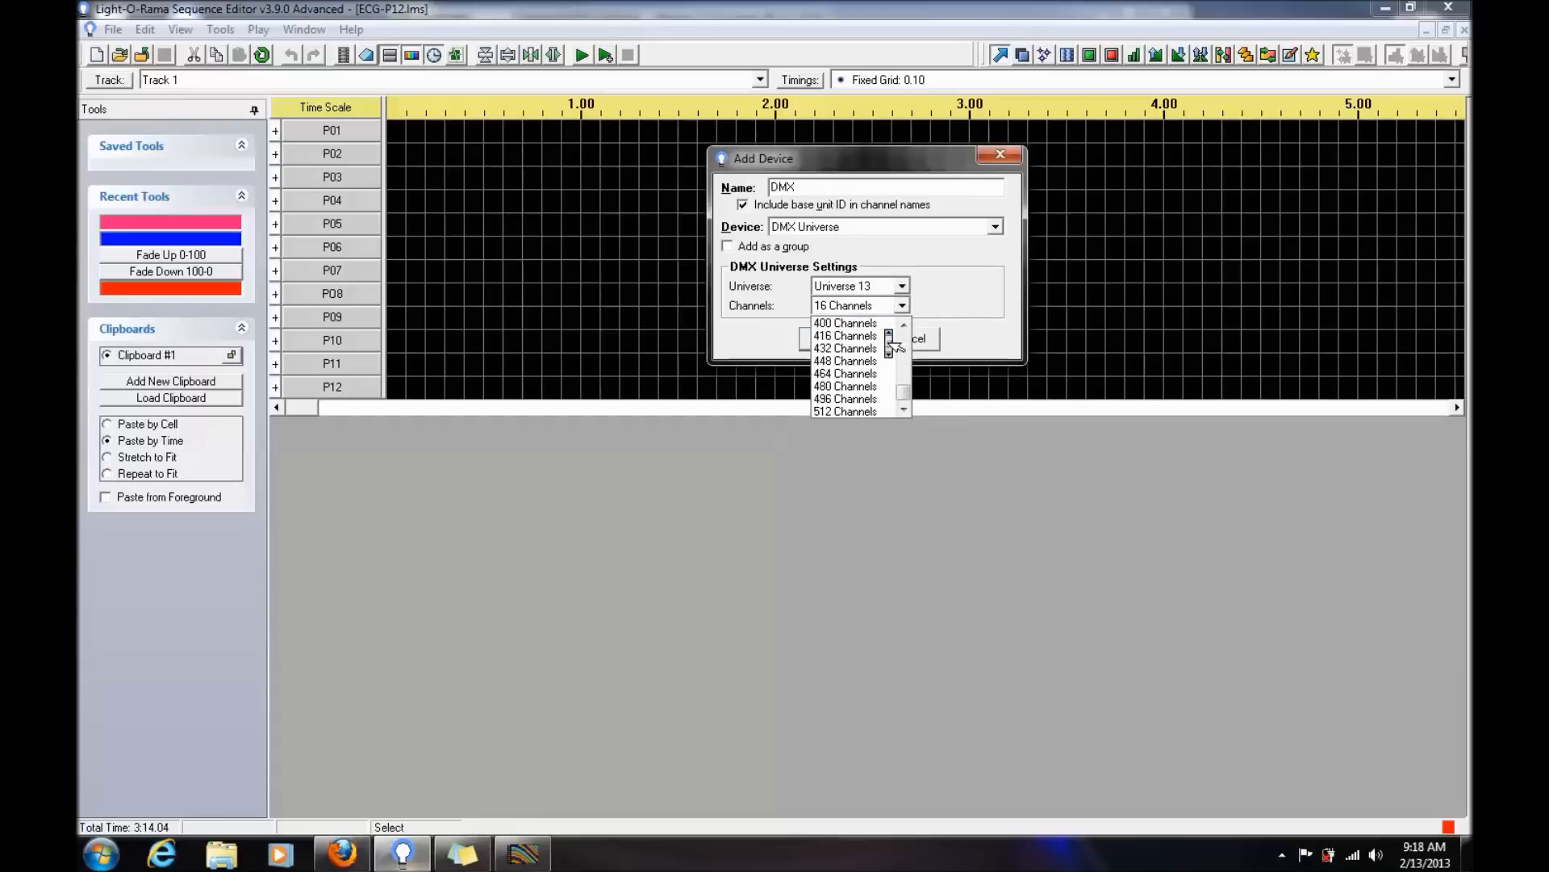
click(861, 374)
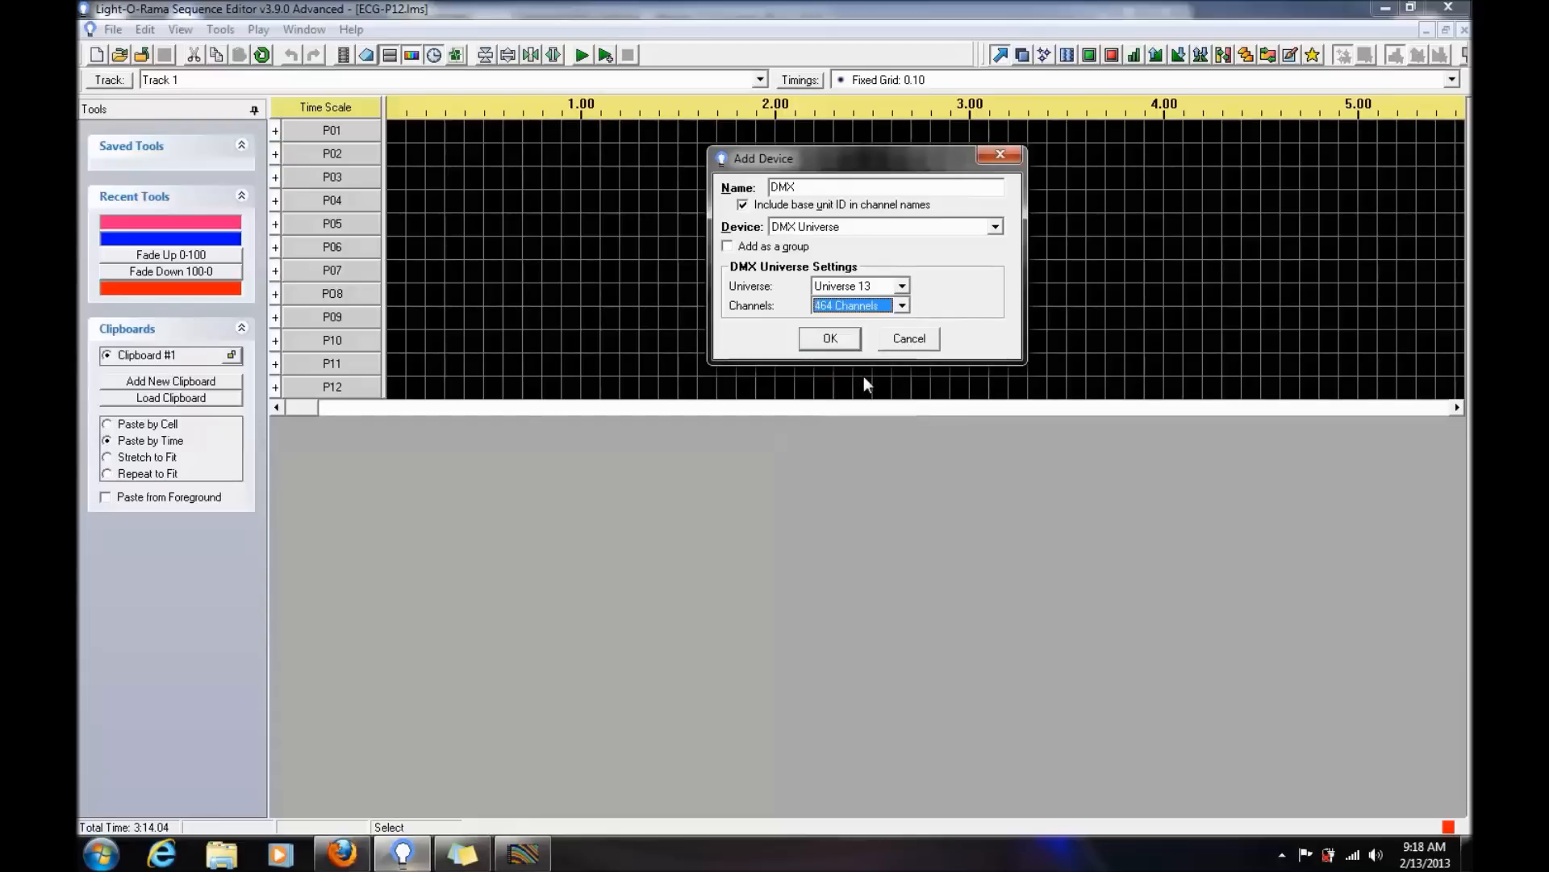
click(829, 339)
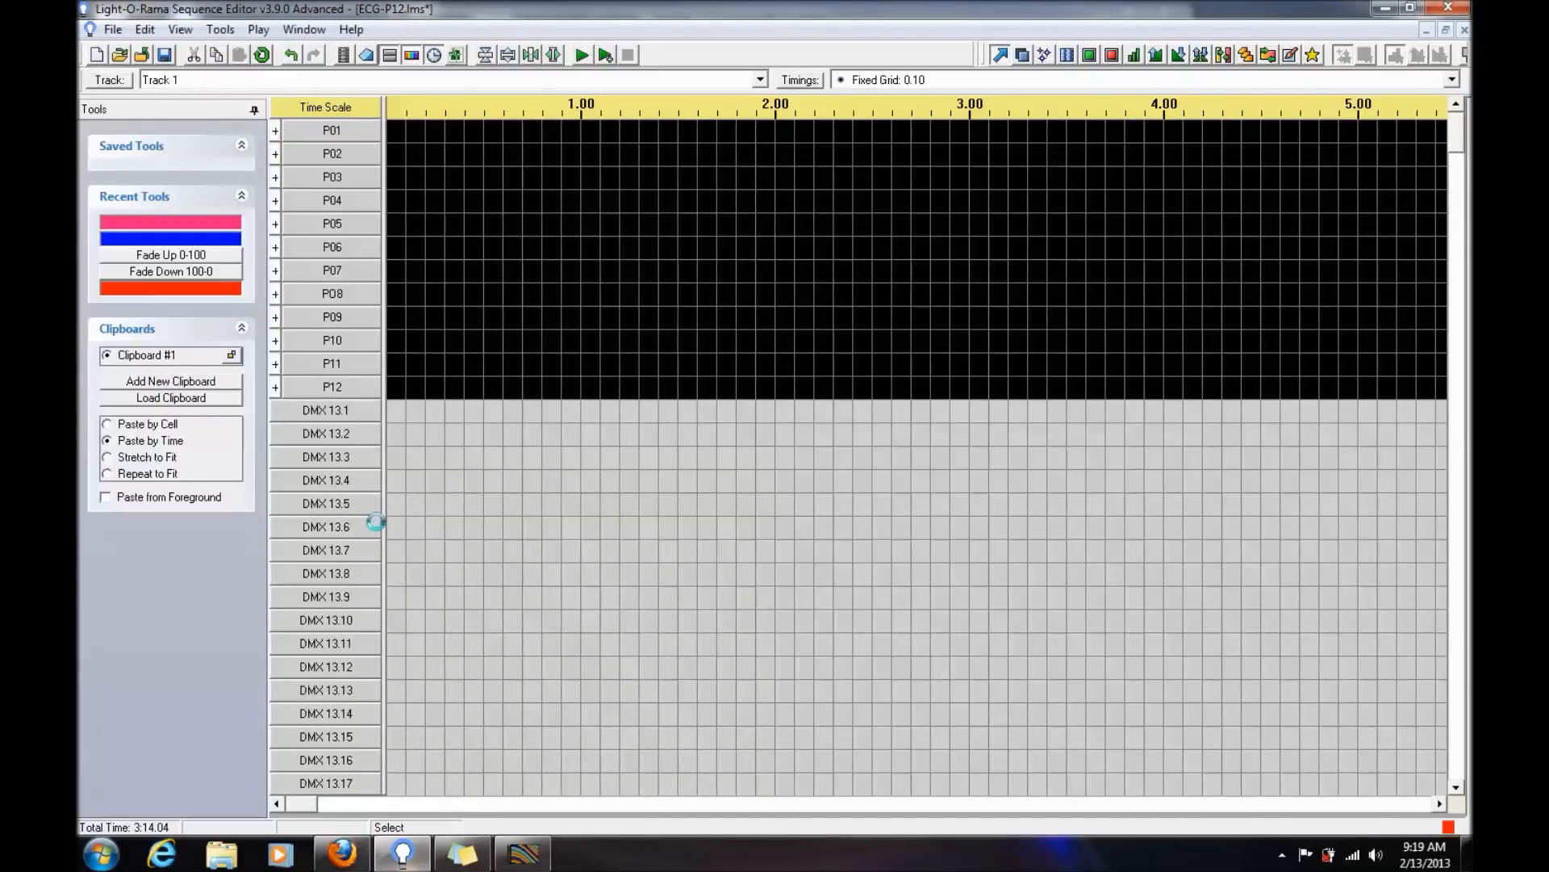
scroll(376, 523, down, 2)
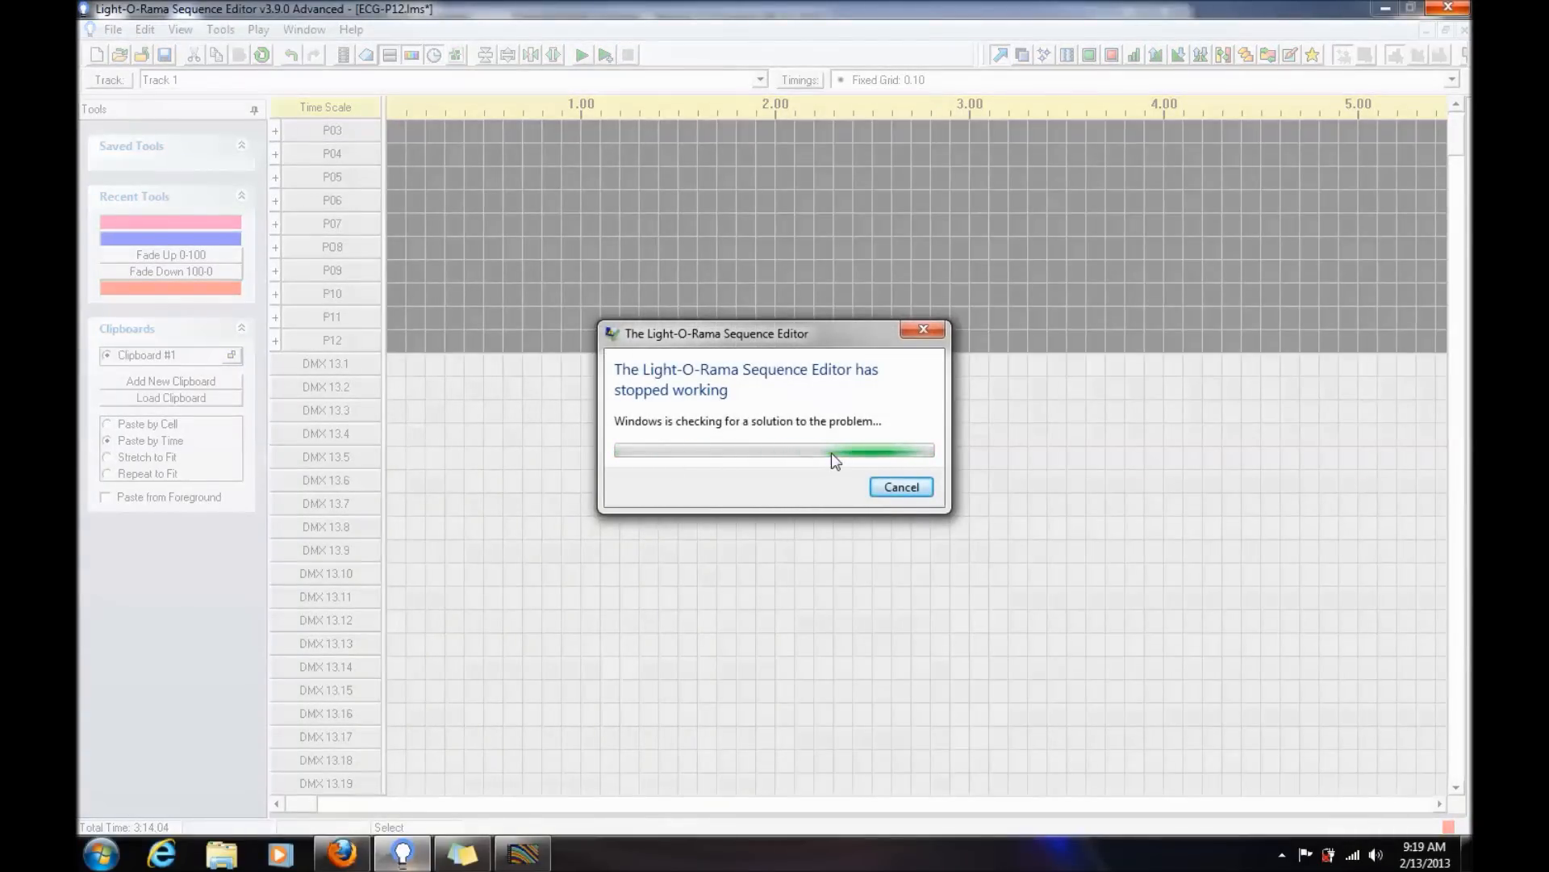
click(902, 487)
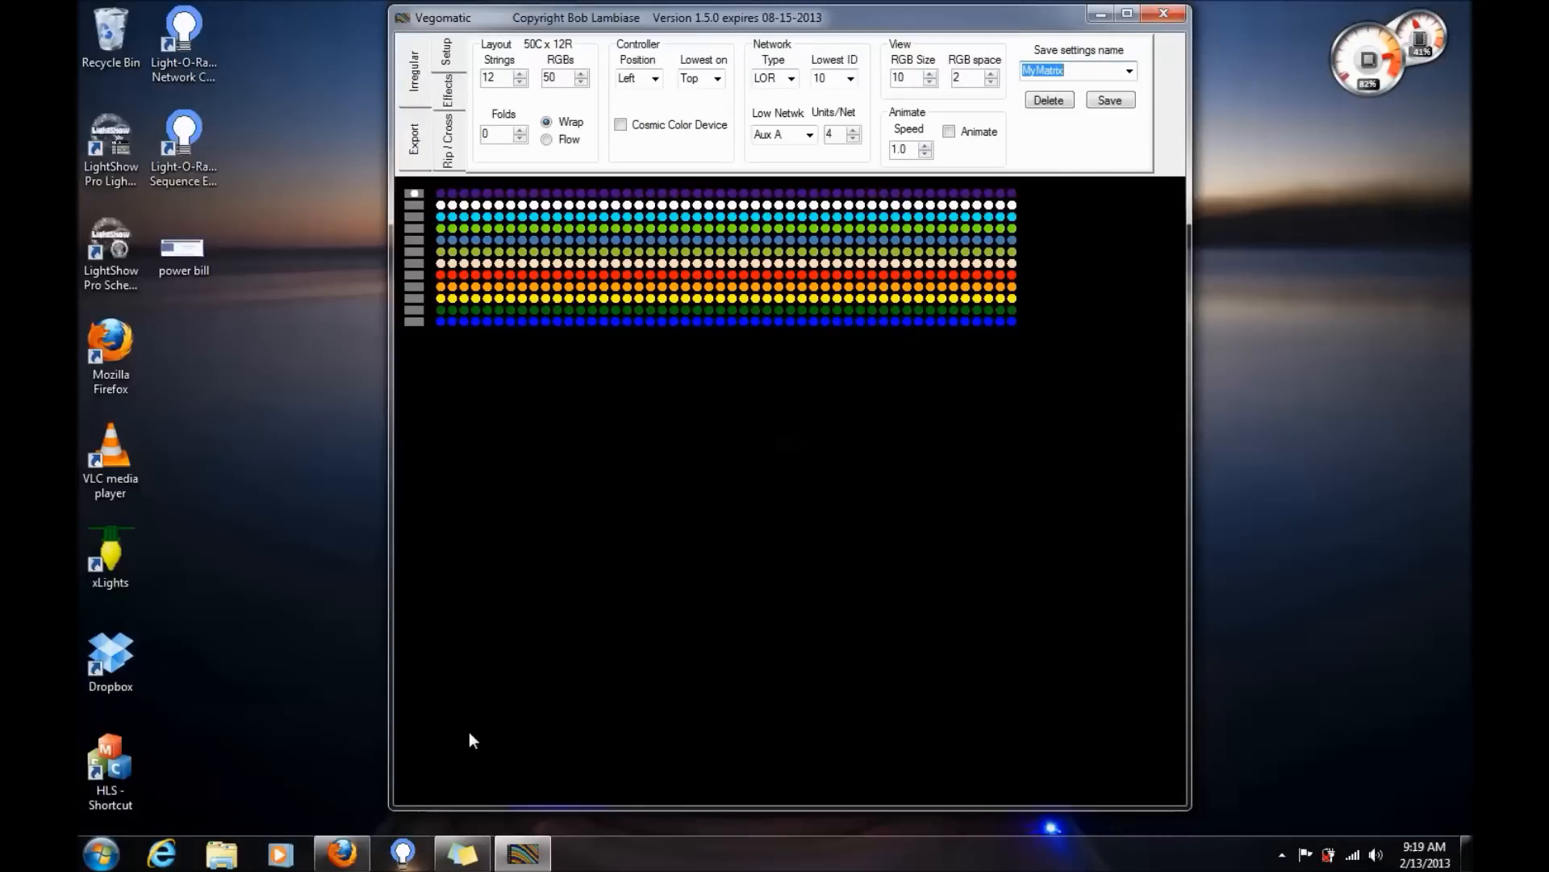
- Relaunch the Light-O-Rama Sequence Editor and start a new musical sequence
click(412, 847)
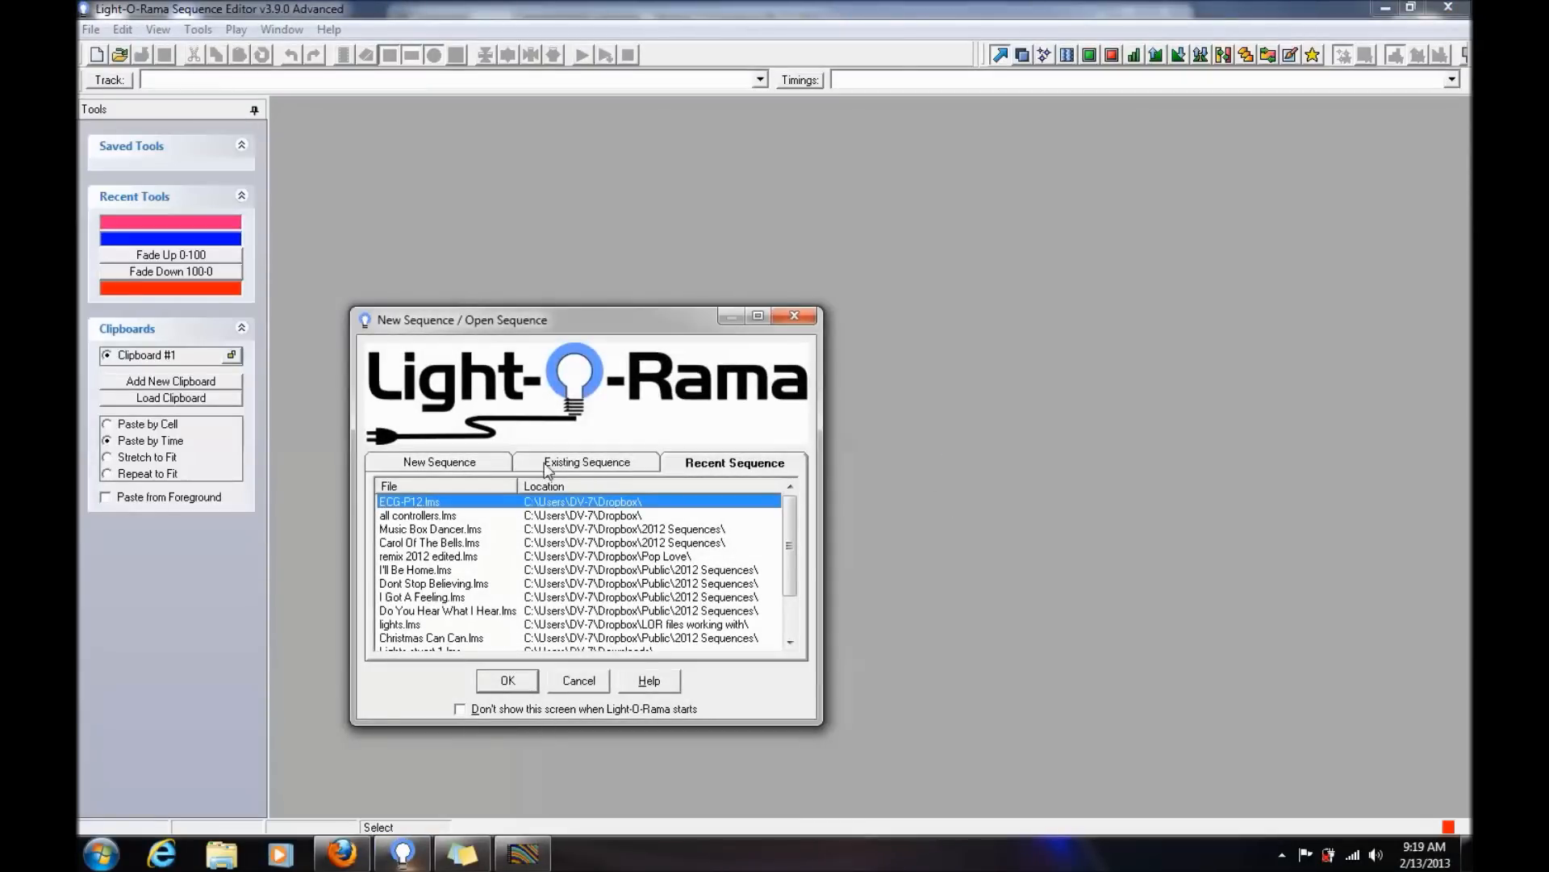
click(465, 469)
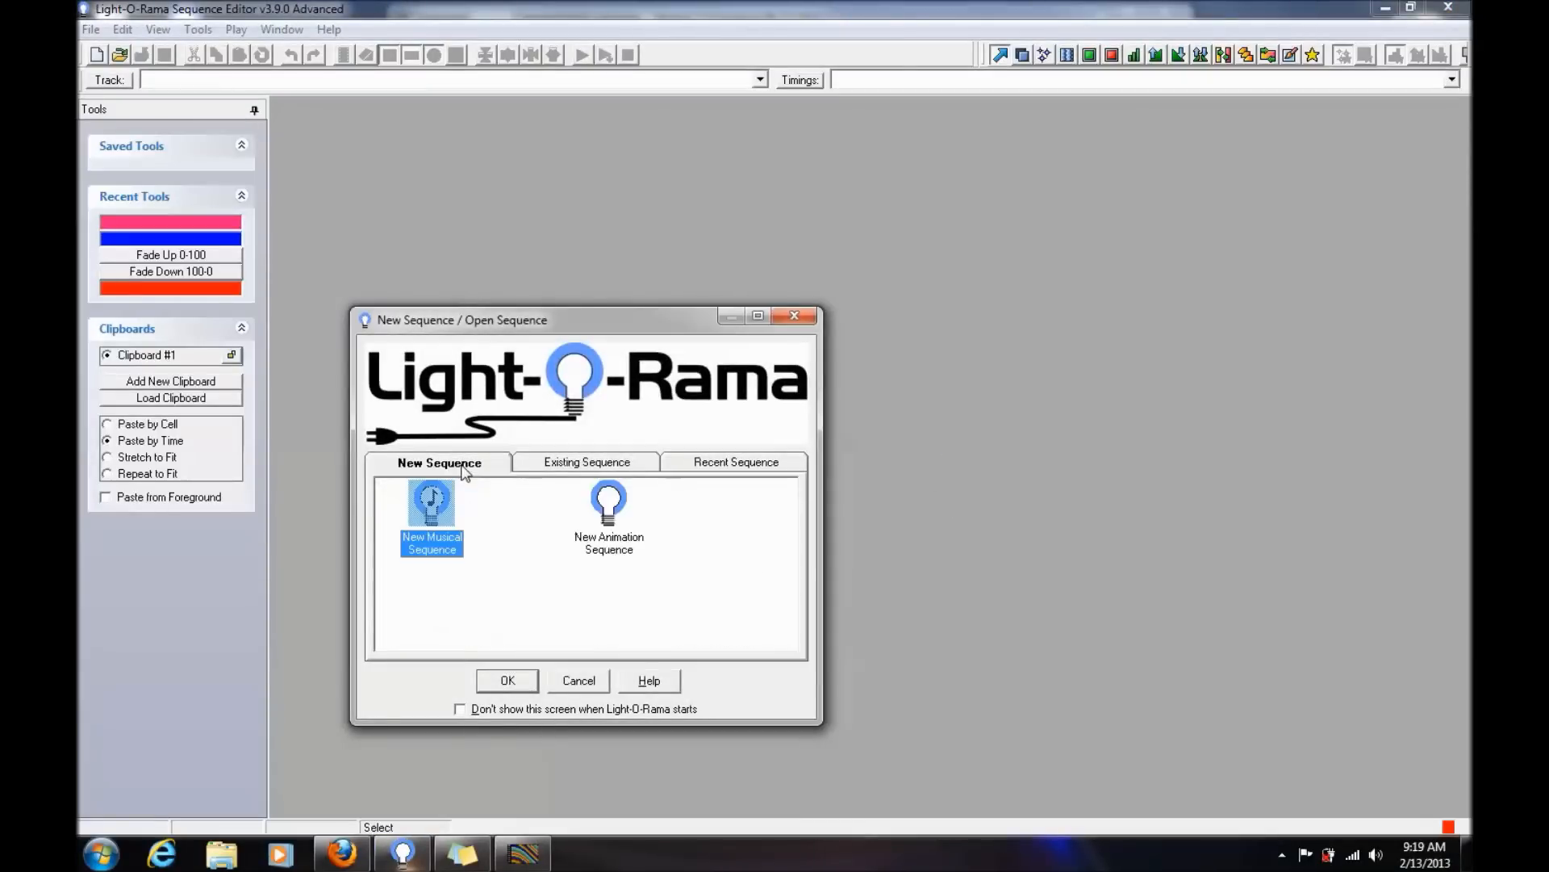
click(529, 682)
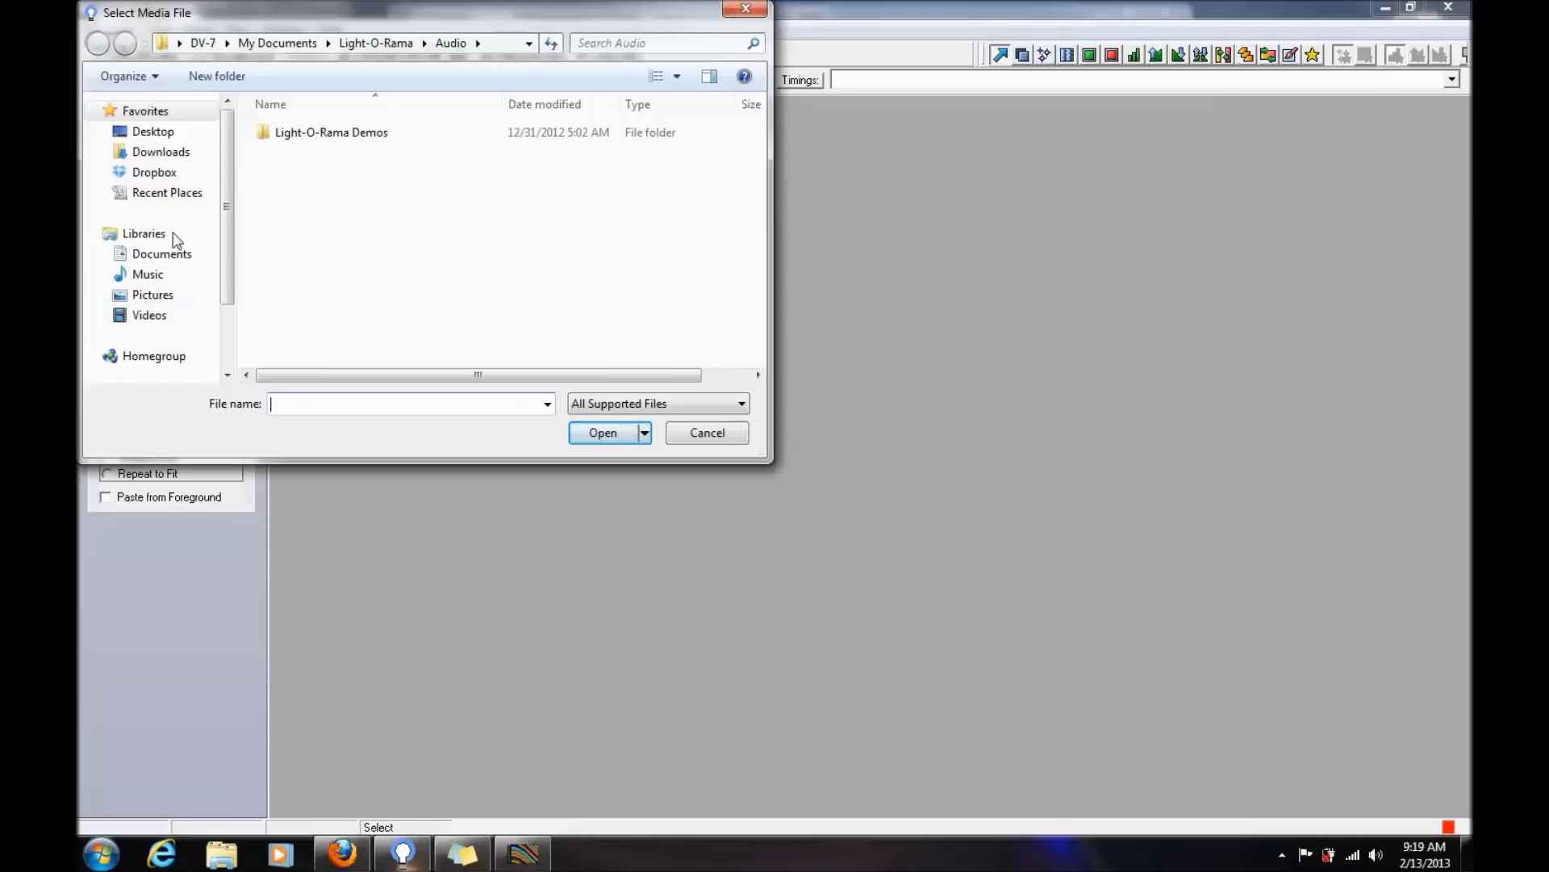
- Select the Robin Skouteris remix audio file from Dropbox's 2012 Sequences folder as the sequence's media file
click(182, 174)
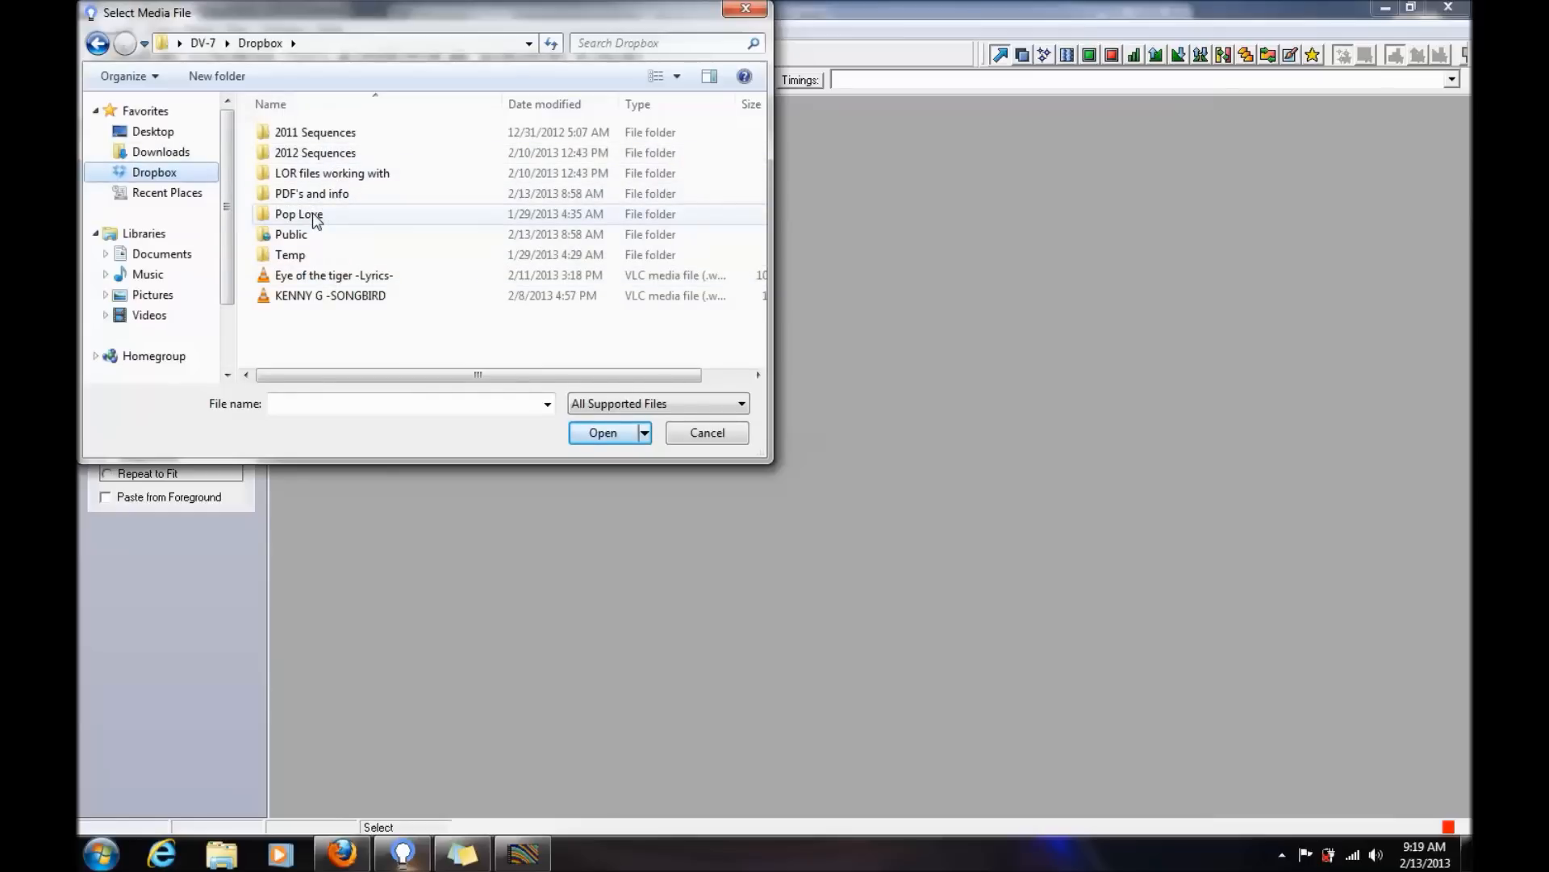
click(308, 234)
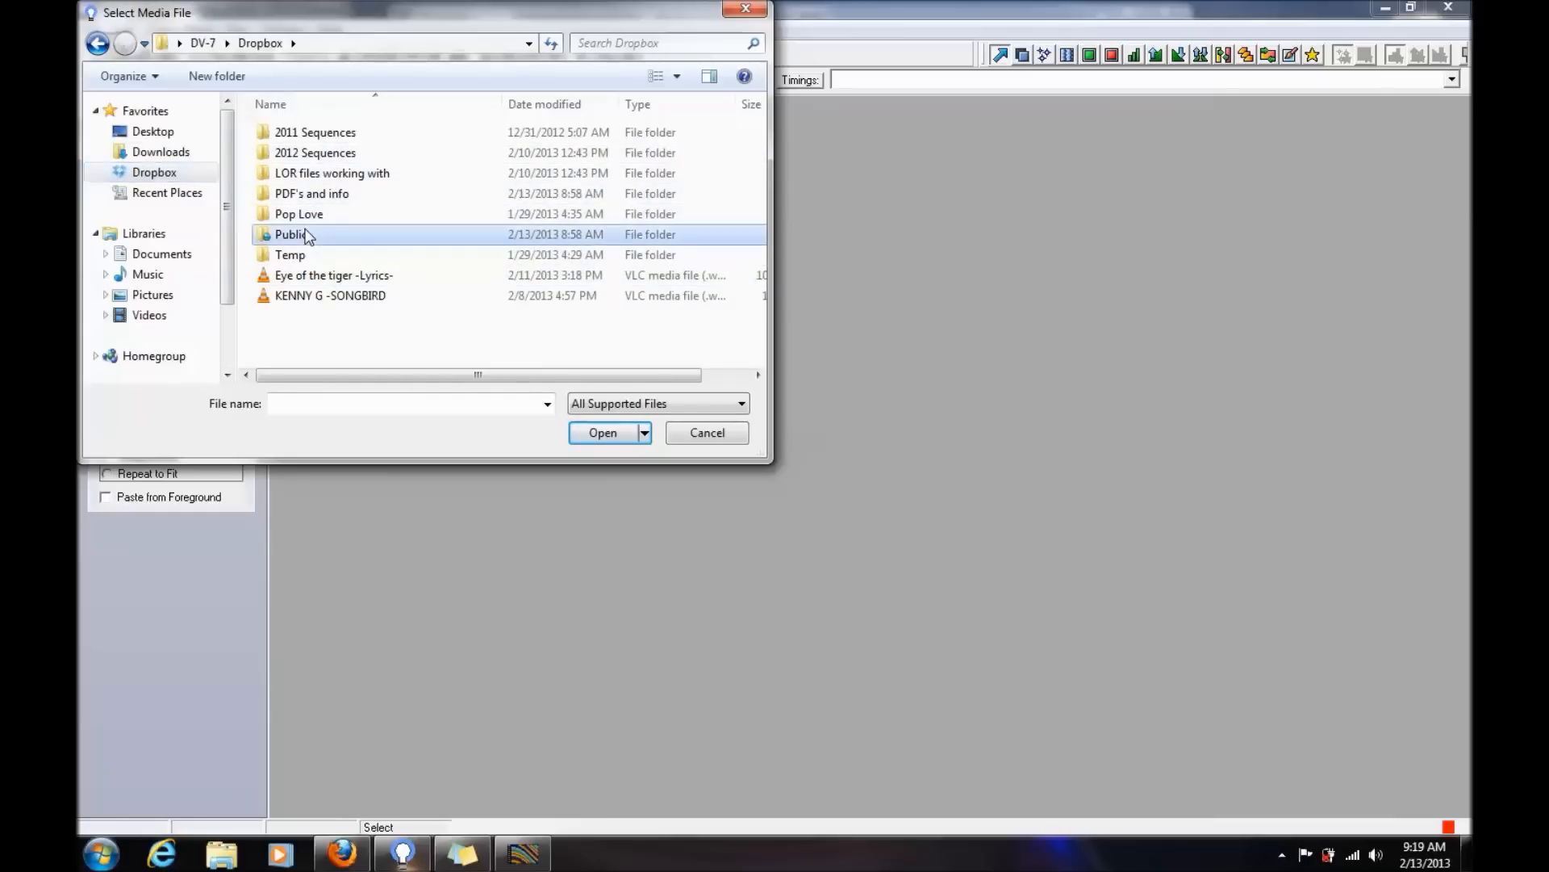
double_click(307, 234)
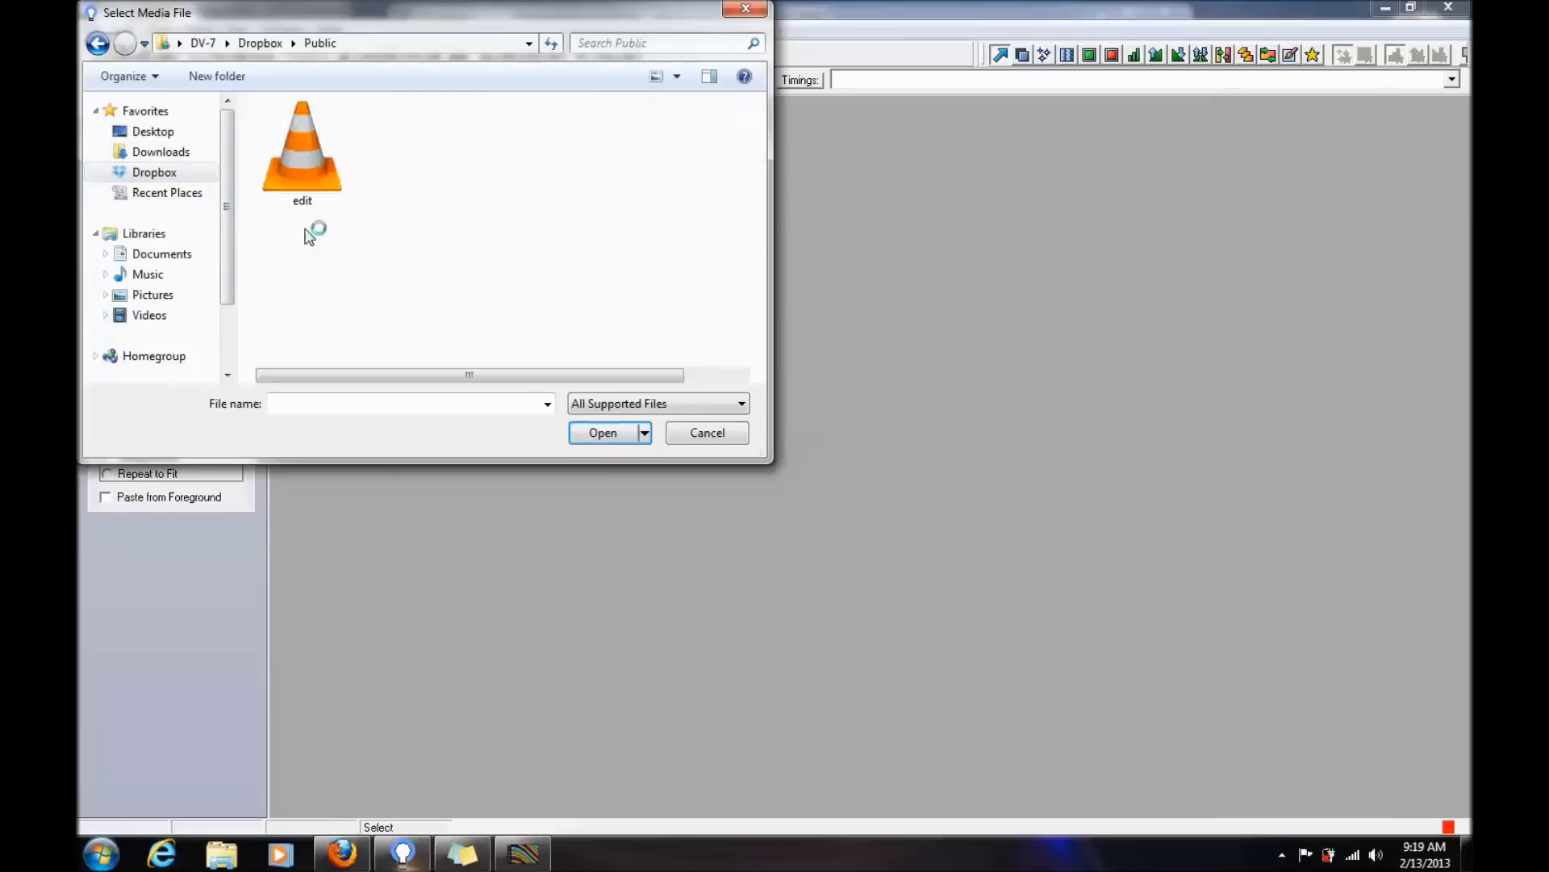
click(98, 45)
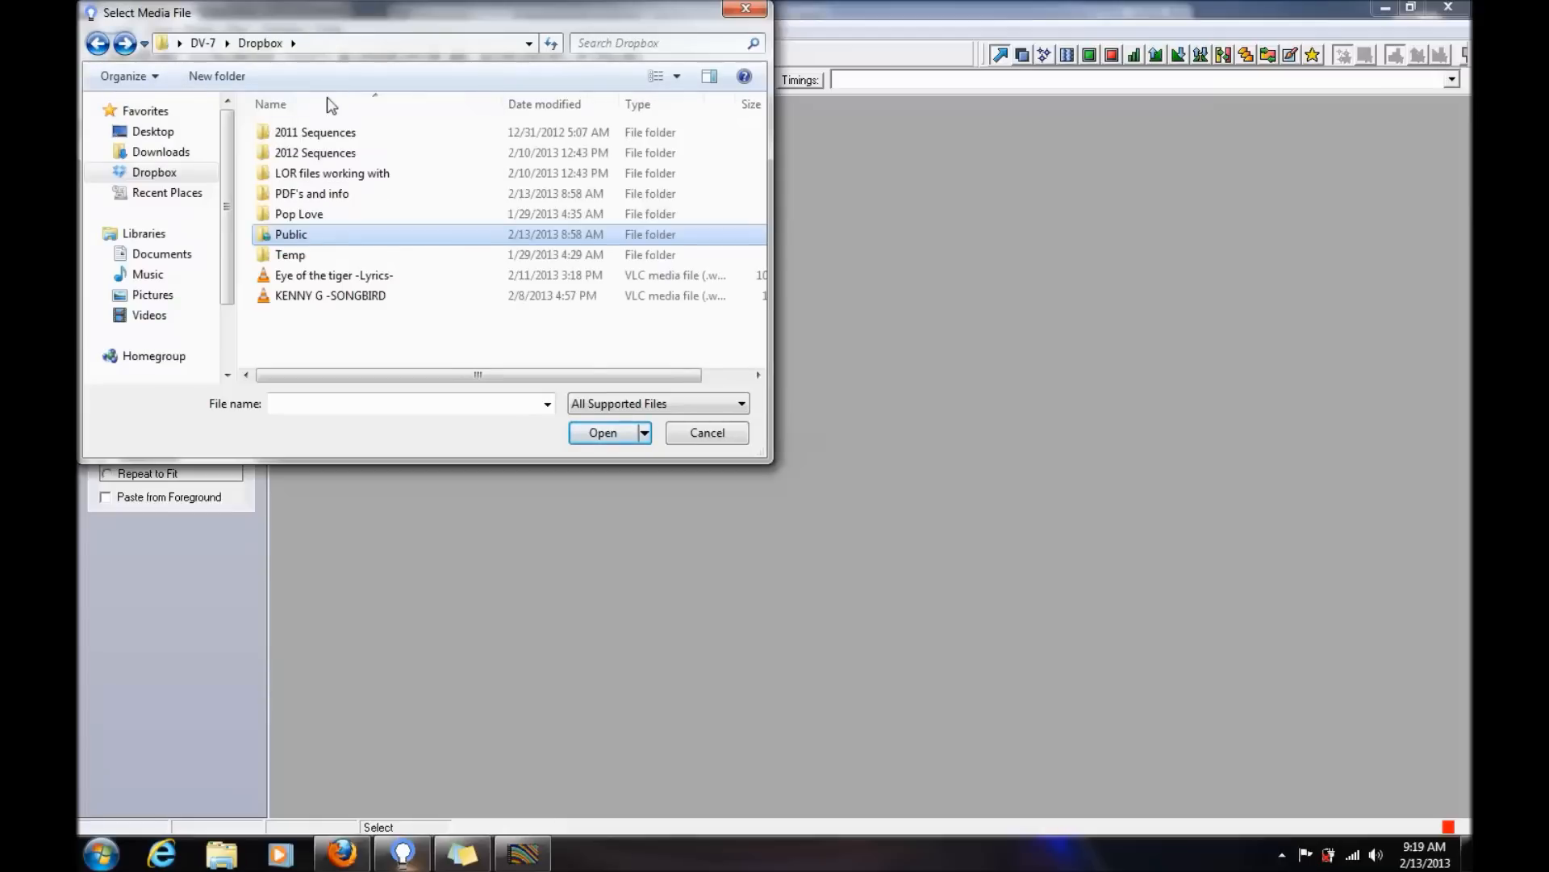
double_click(316, 147)
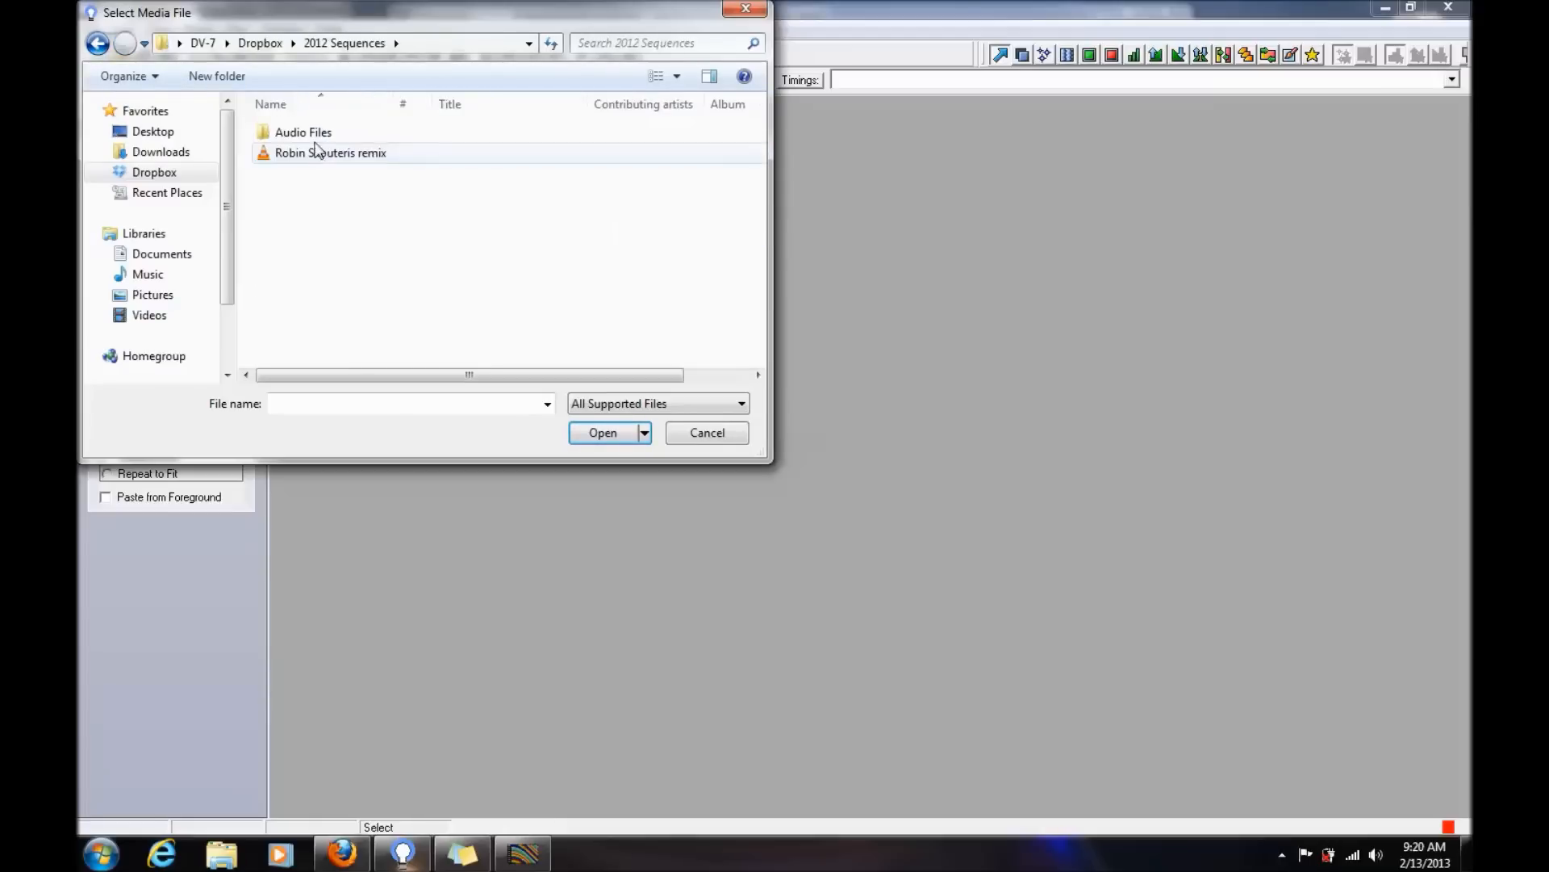
double_click(315, 151)
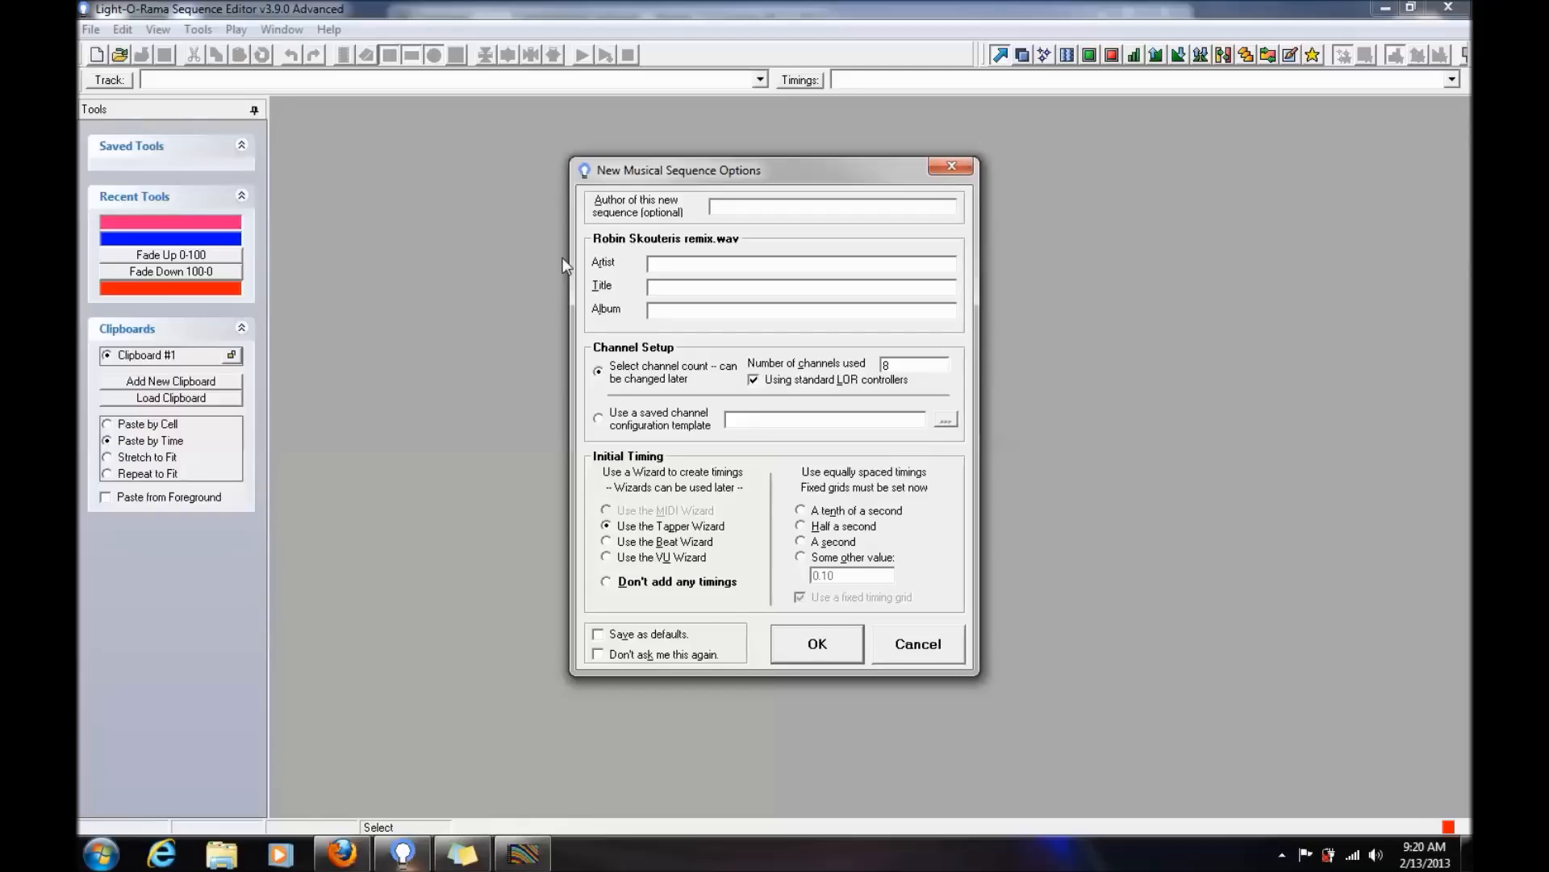
- Create the musical sequence with 1 channel and a fixed timing grid using the custom 0.10 spacing
double_click(904, 370)
text(1)
click(801, 558)
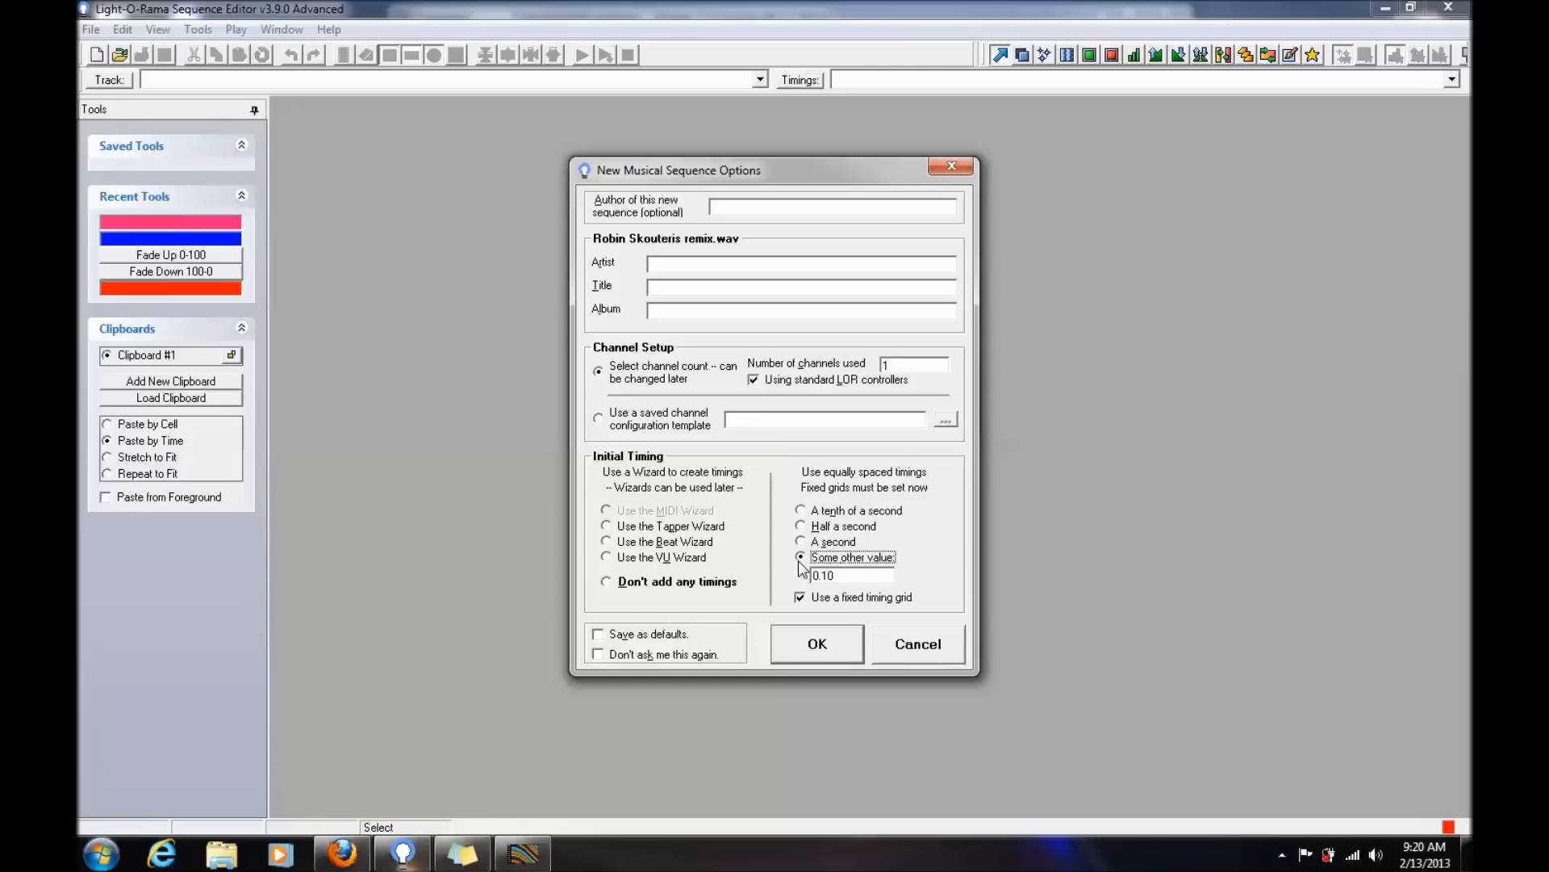
click(832, 644)
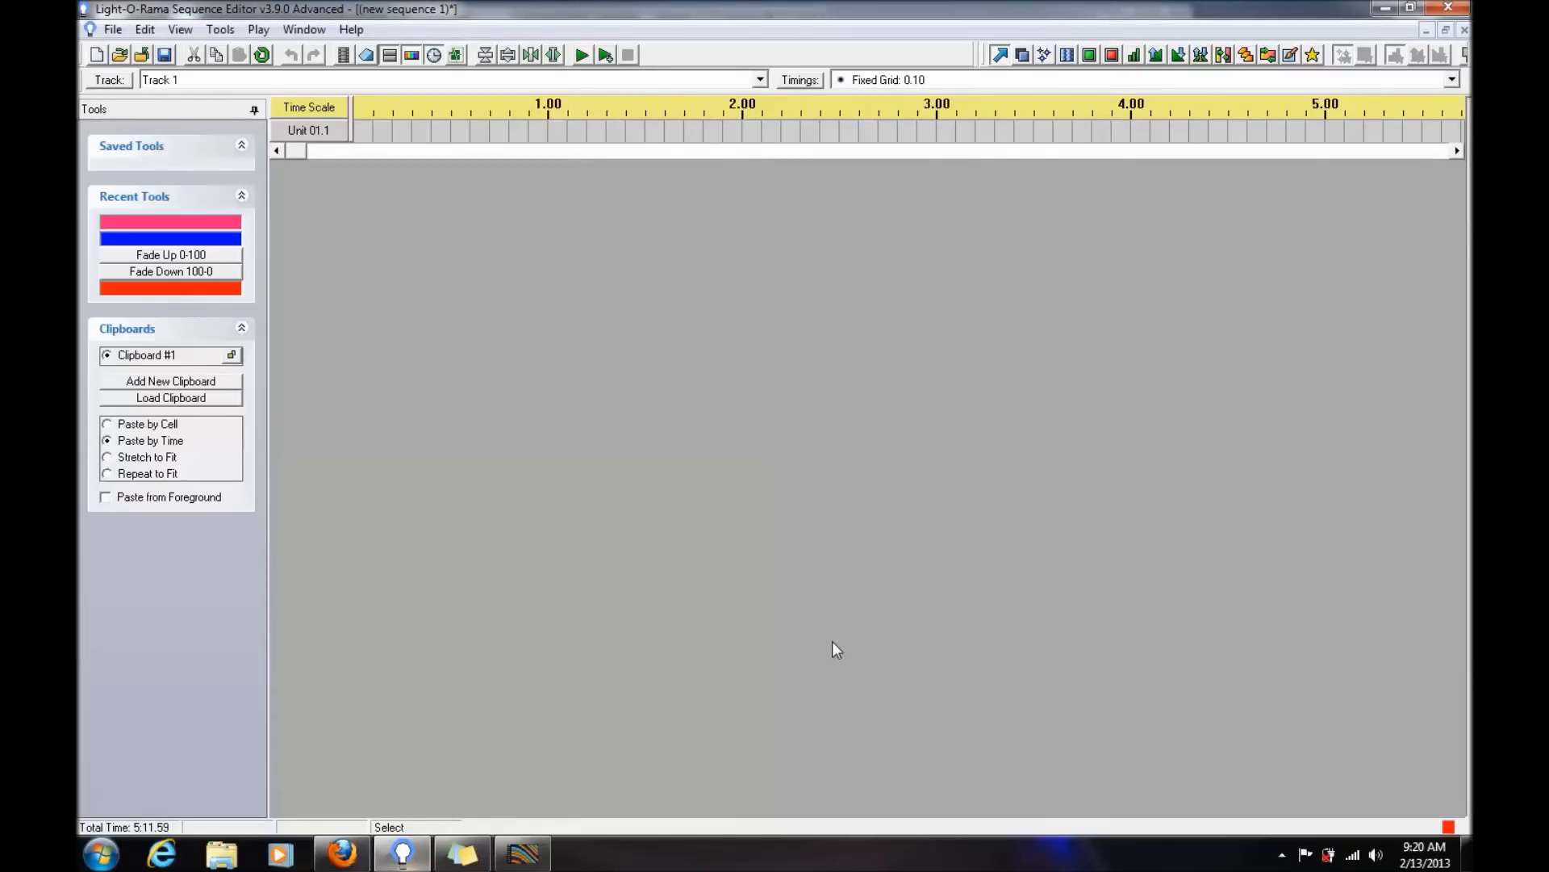
- Export the new sequence's channel configuration to the Sequences folder as "bobo test"
click(147, 33)
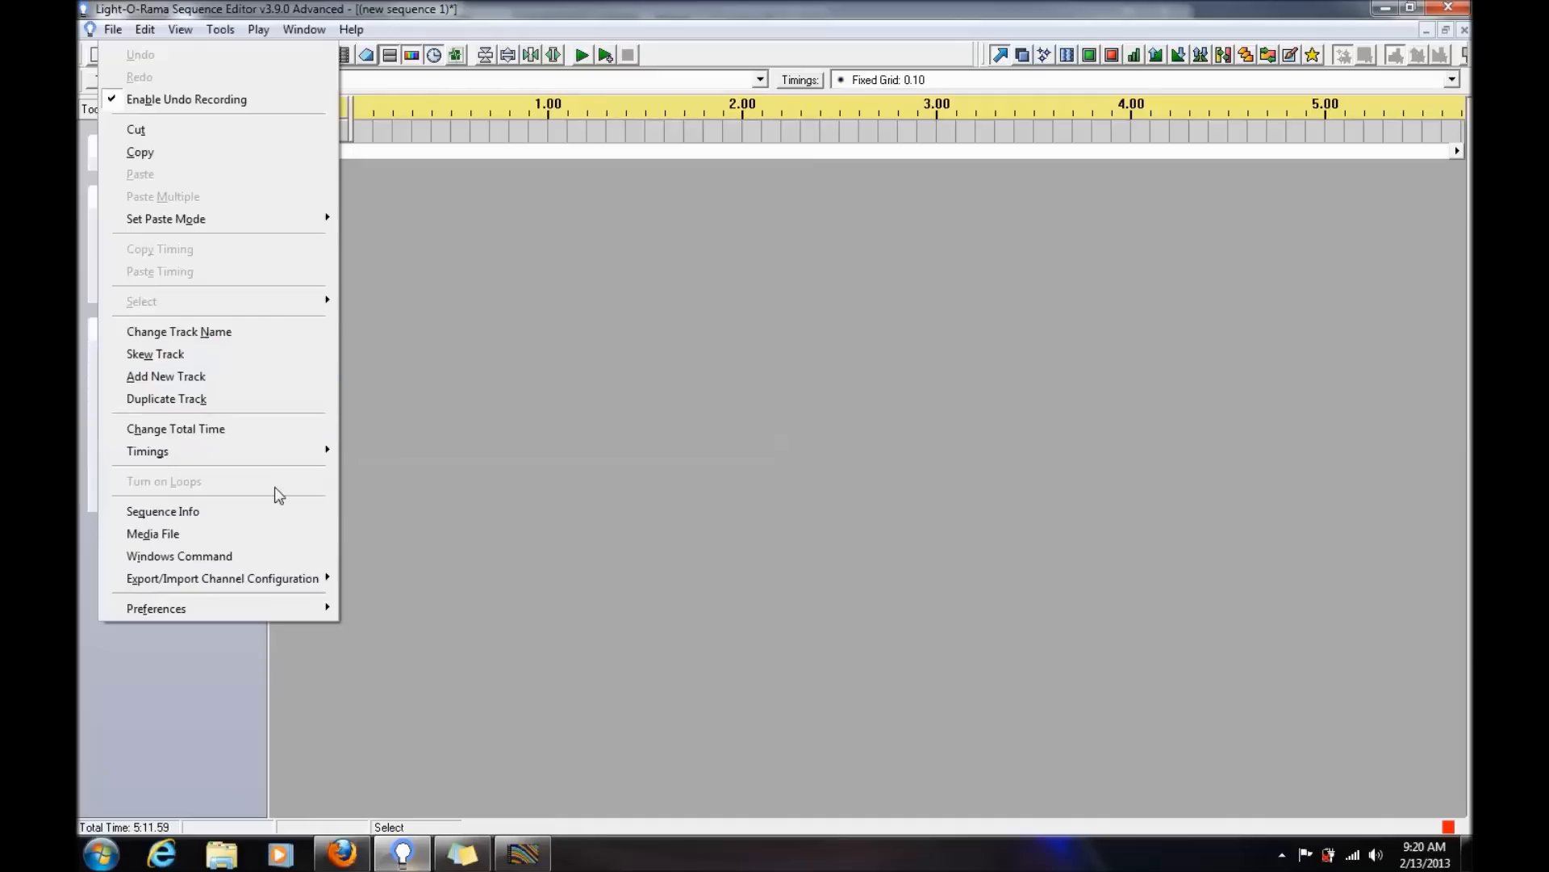
mouse_move(292, 588)
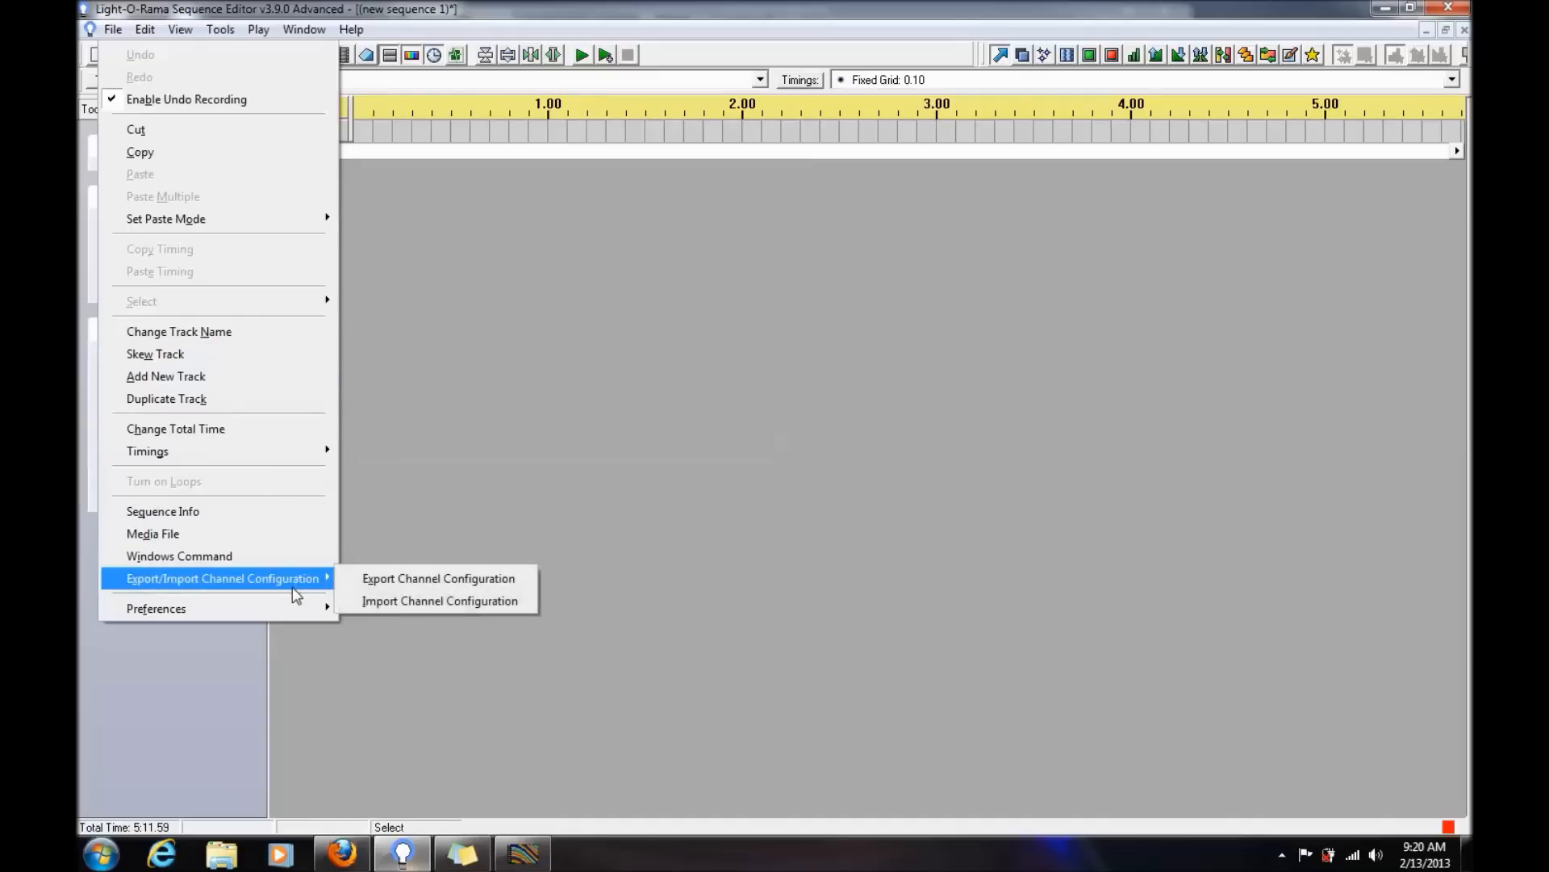
click(409, 581)
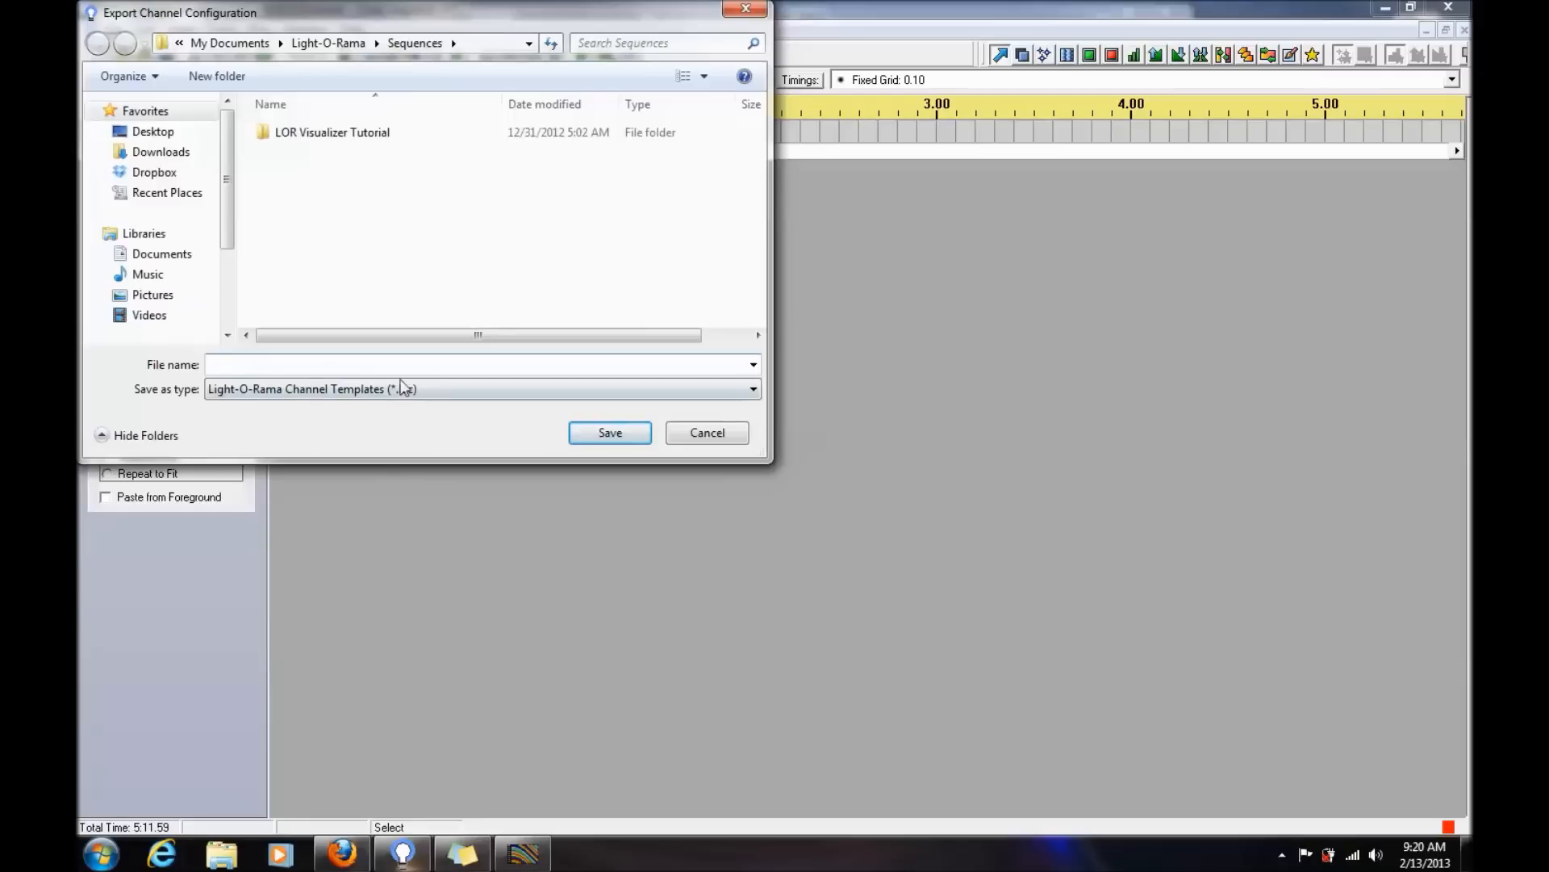
text(bobo test)
click(632, 435)
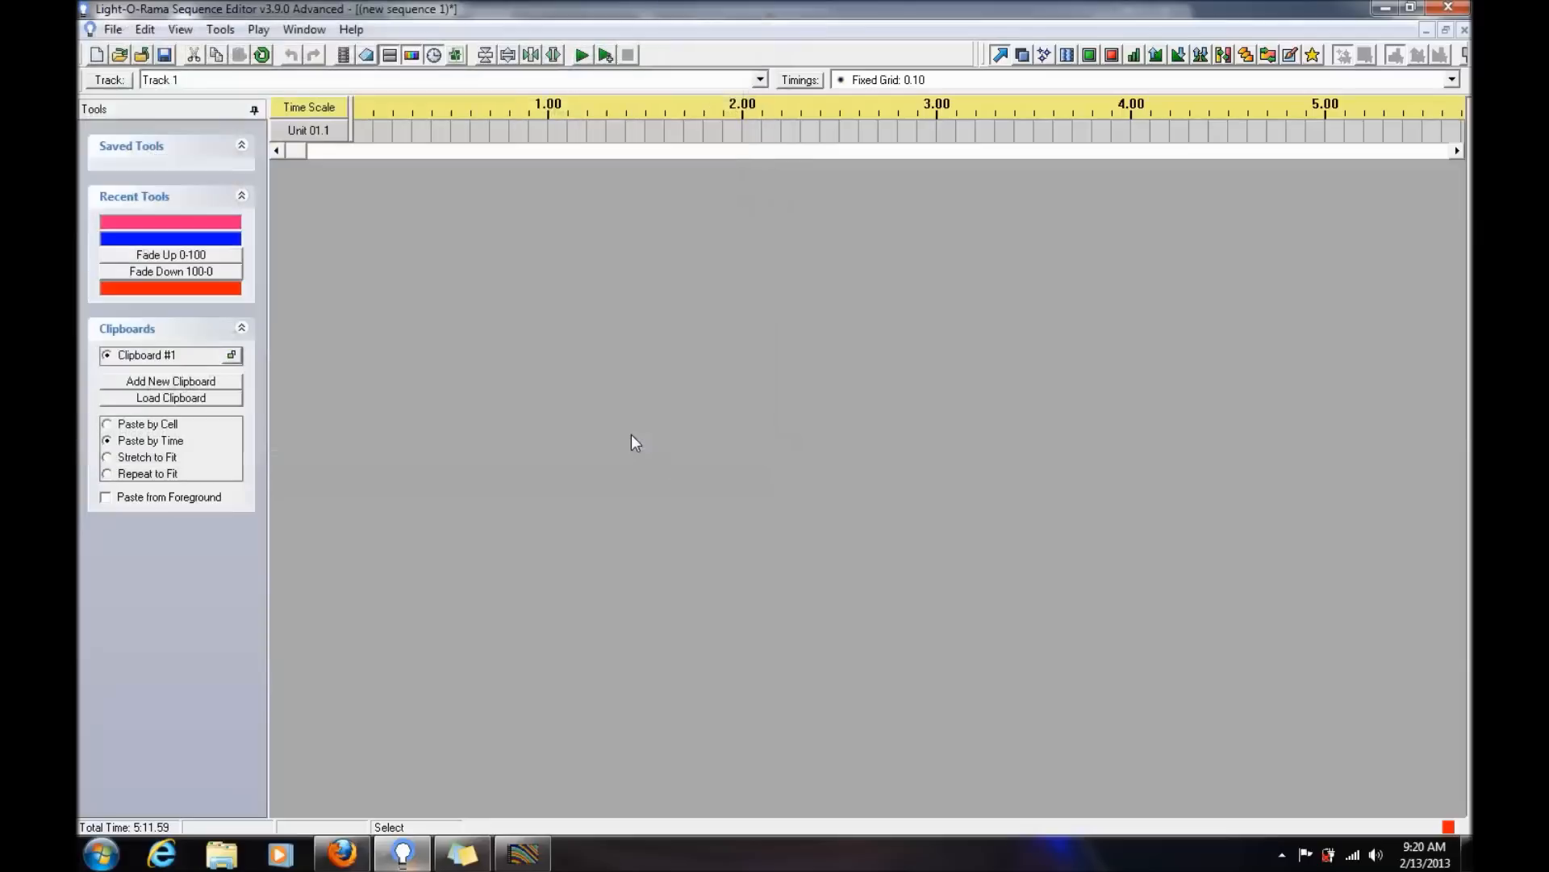
- Switch to Vegomatic, maximize its window and enter ECG-P12R as the settings name
click(1388, 8)
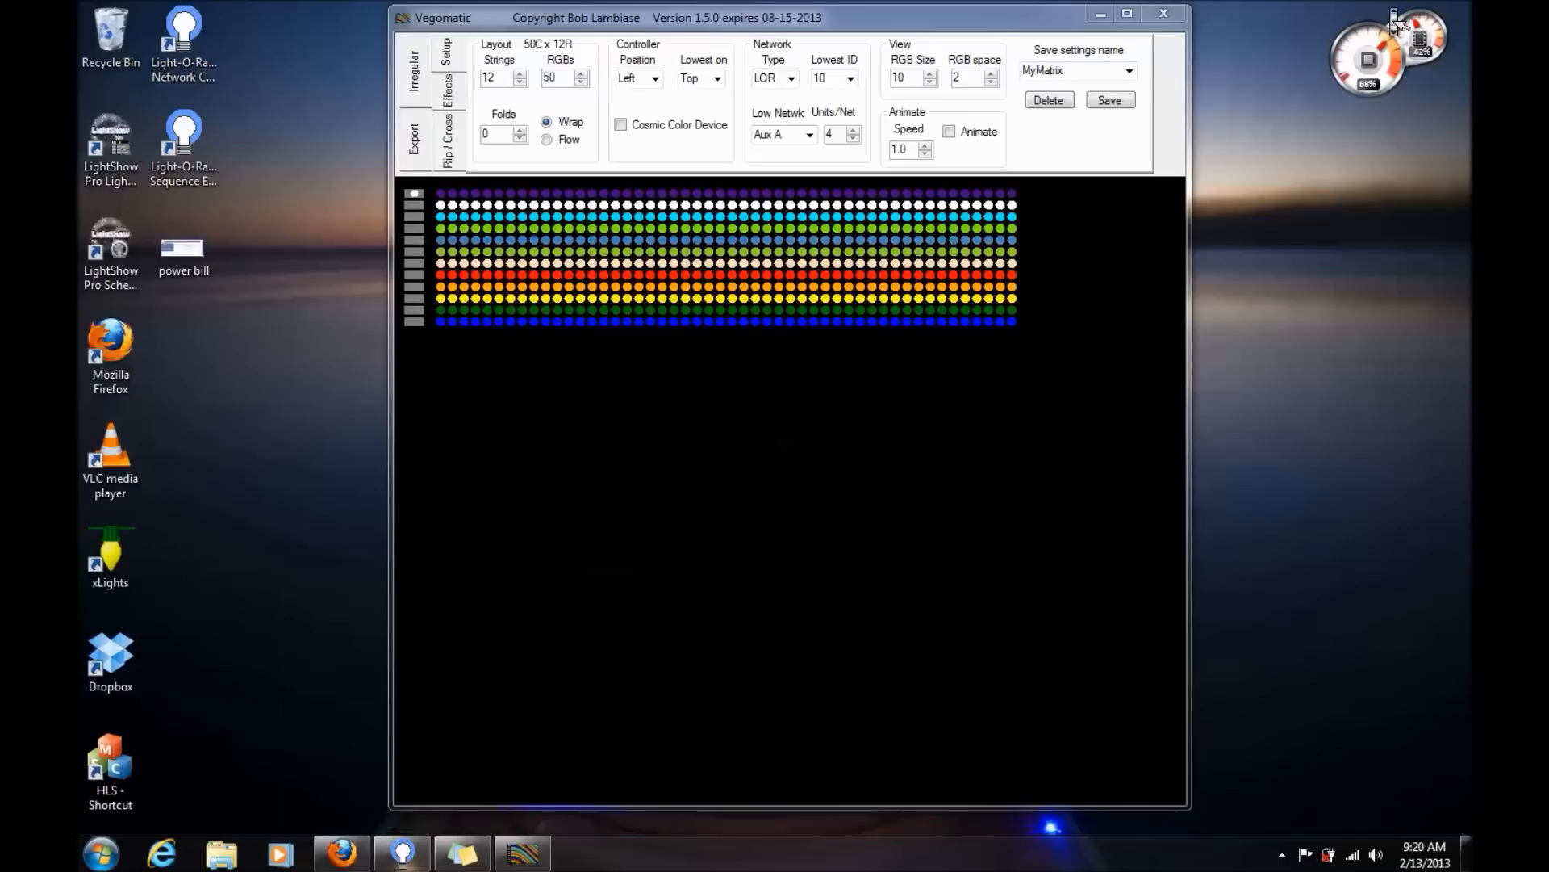
double_click(733, 18)
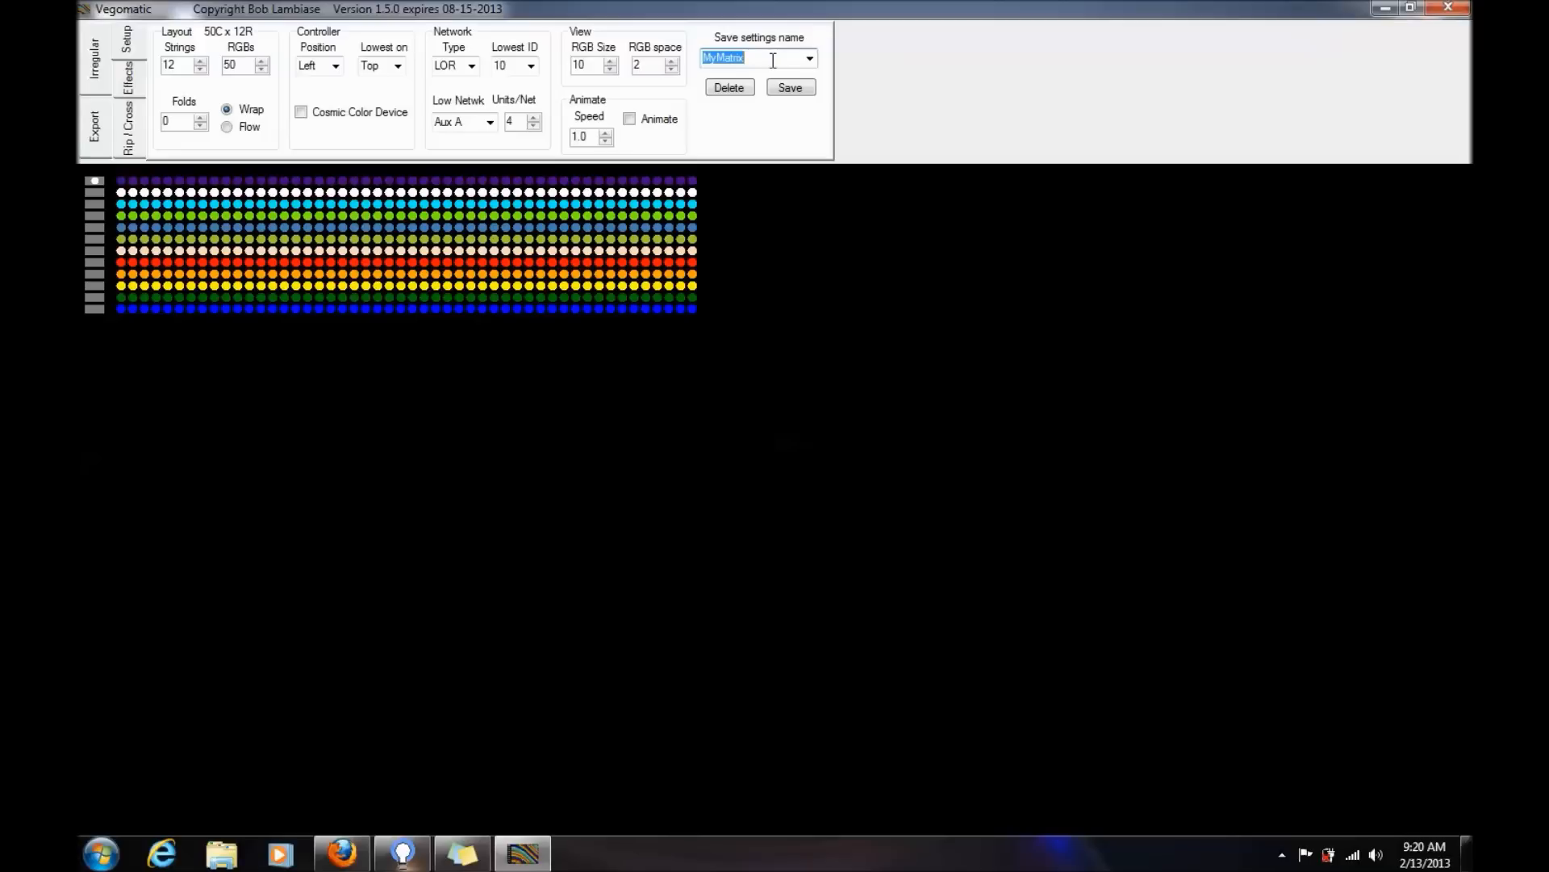
text(EC)
text(G)
text(=P12)
key(BackSpace)
key(BackSpace)
key(BackSpace)
key(BackSpace)
text(-P12R)
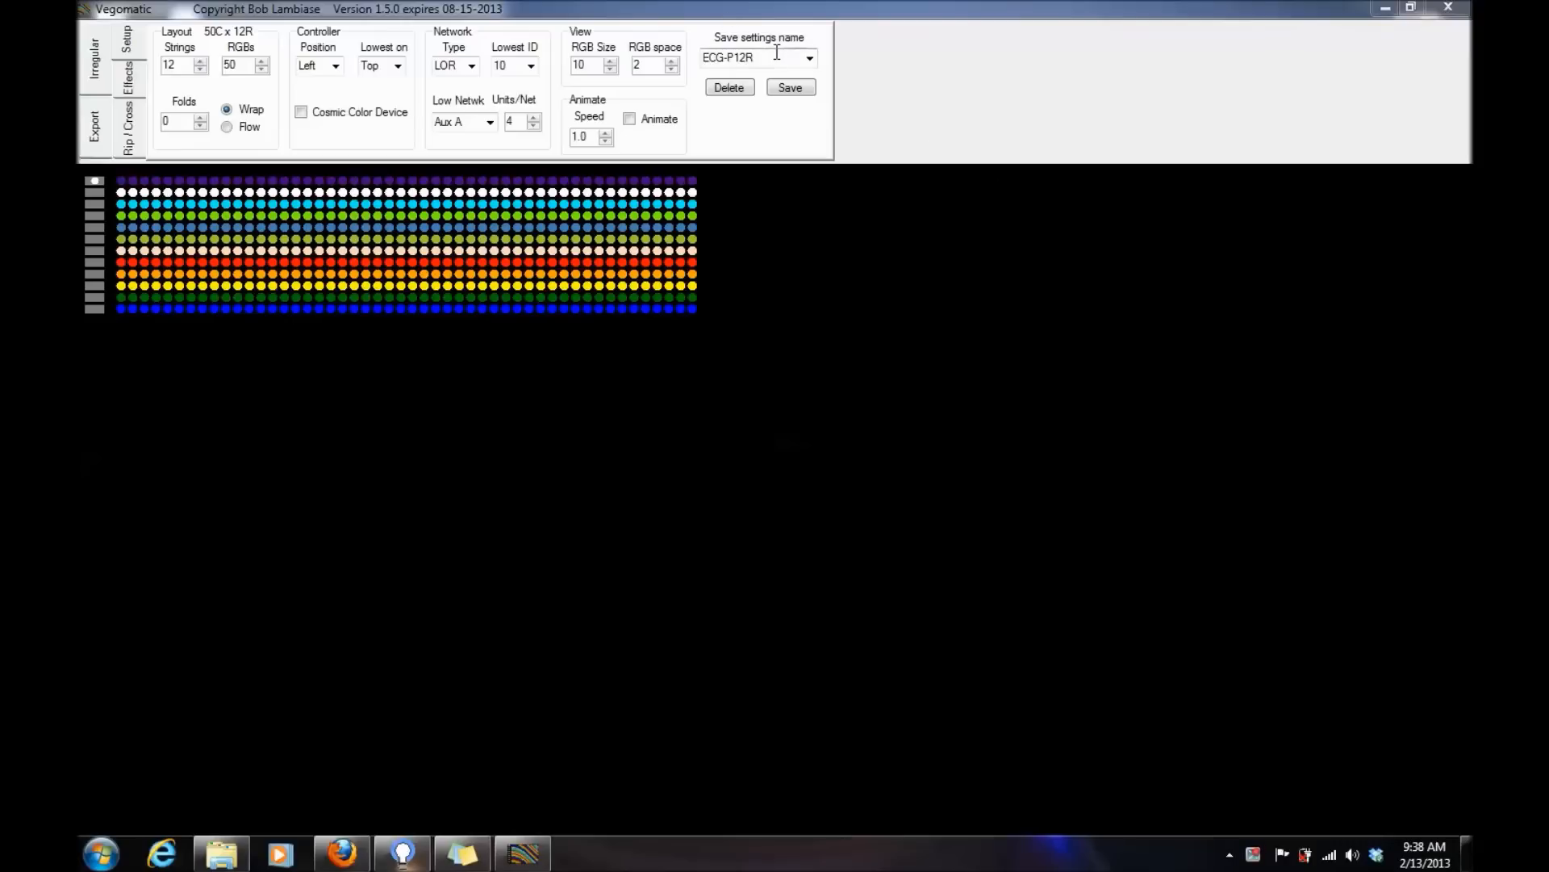
- Set the network type to DMX with 1 string per universe
click(473, 65)
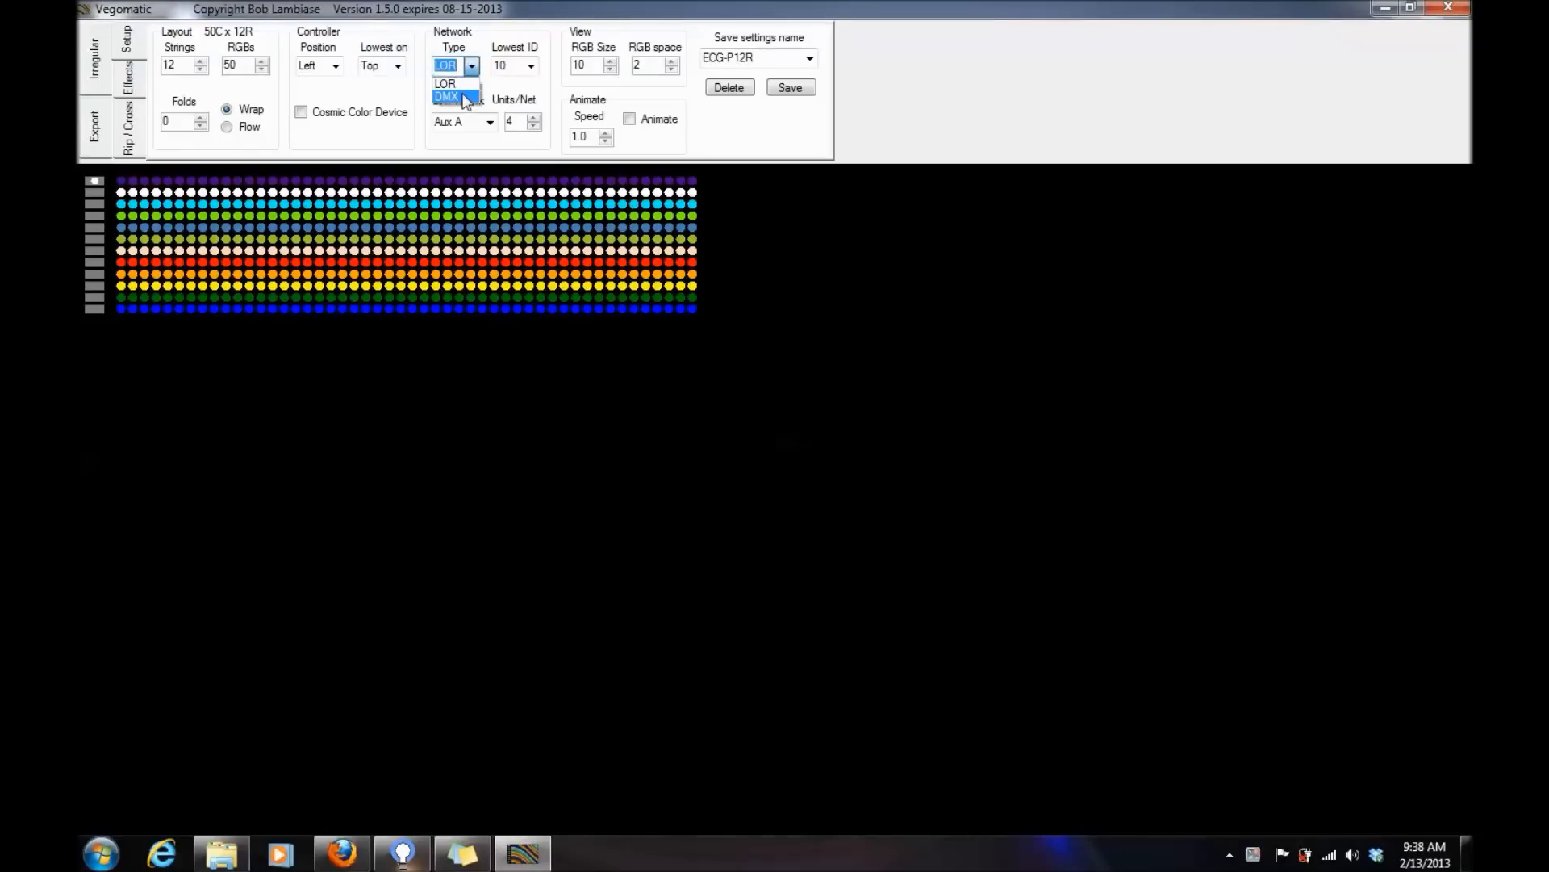
click(464, 97)
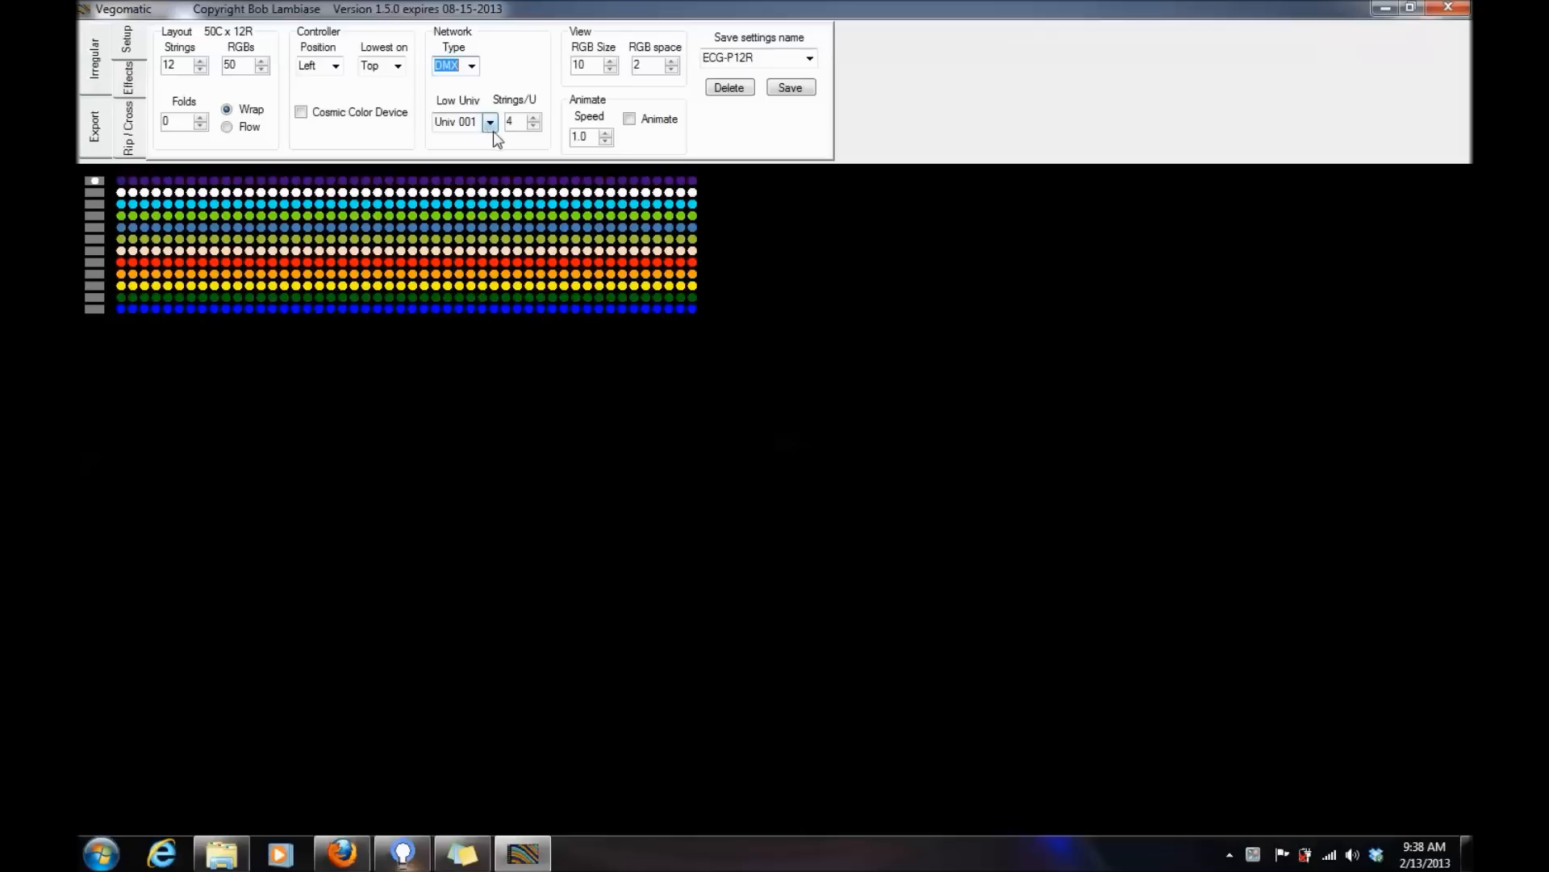
click(534, 125)
double_click(533, 127)
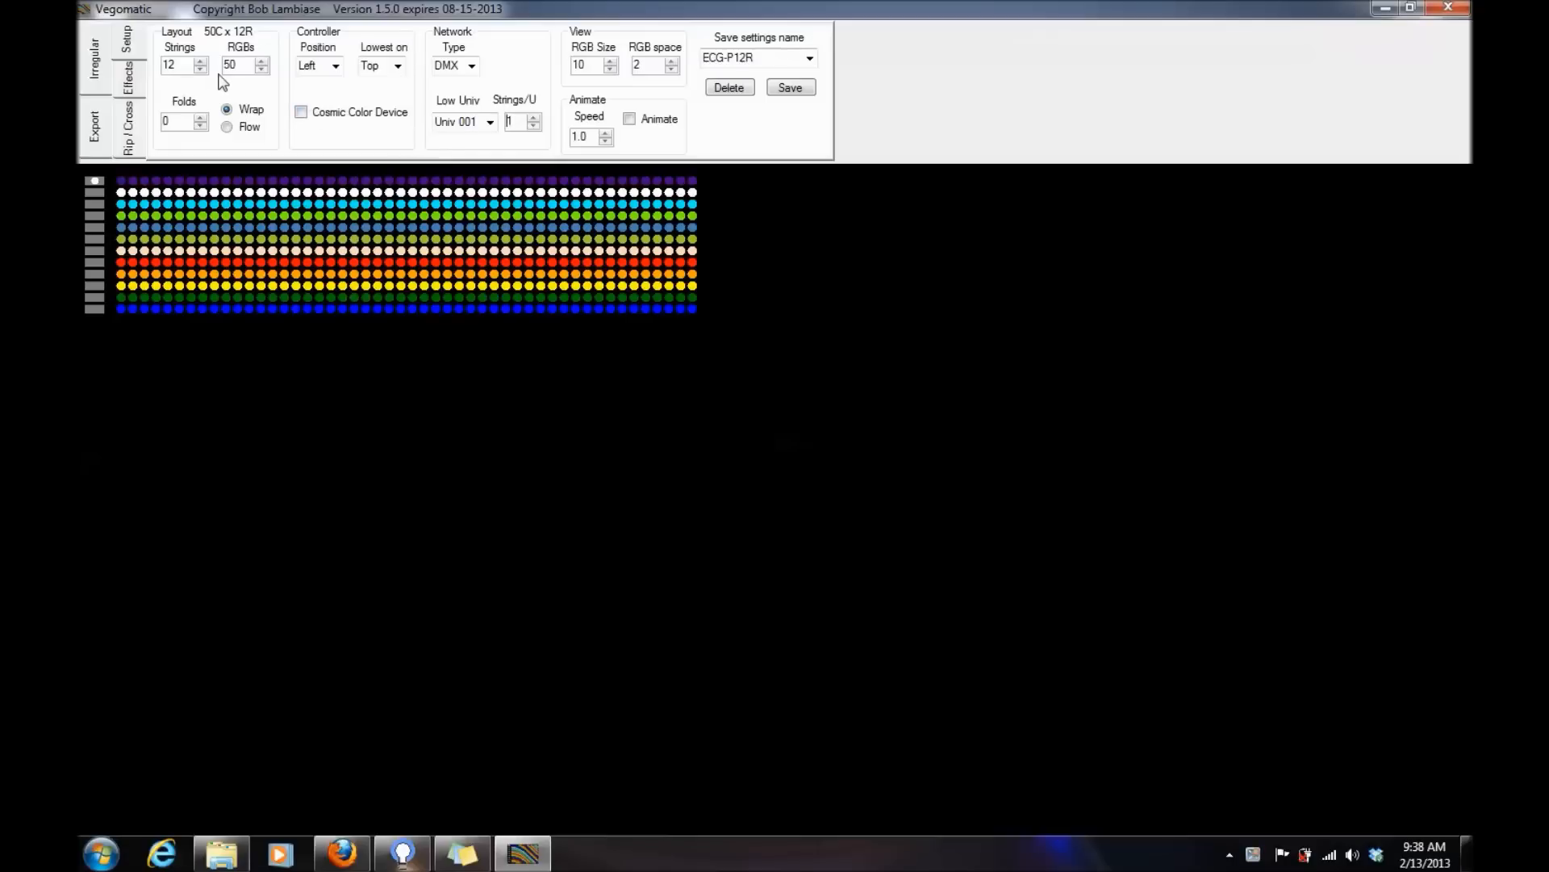
- Raise the number of RGBs per string in the layout to 100
click(262, 62)
click(261, 62)
click(262, 62)
click(262, 62)
click(262, 62)
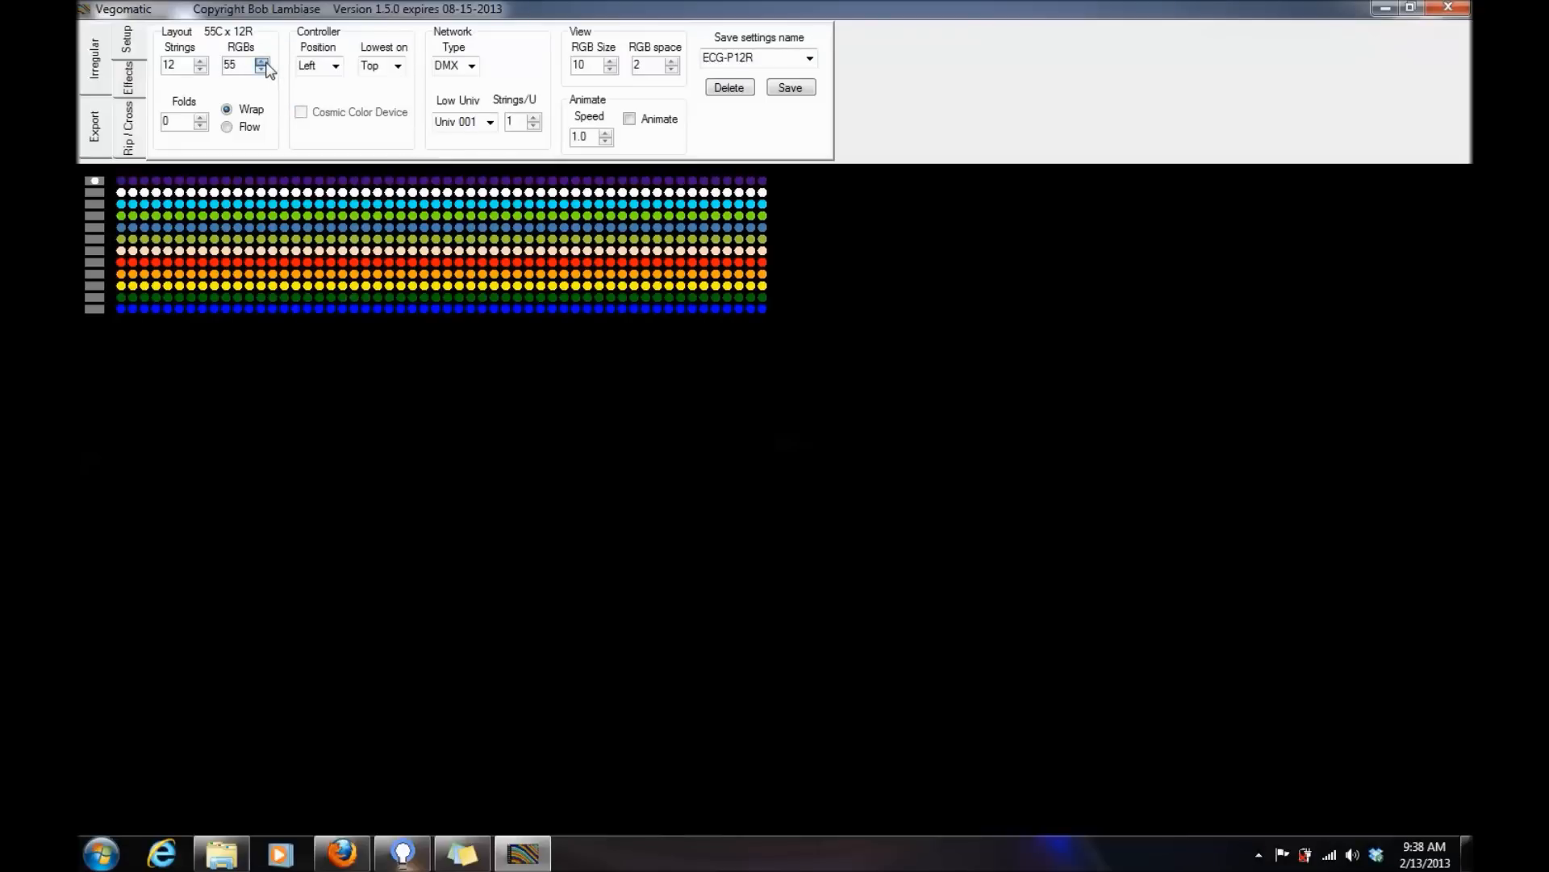
click(262, 62)
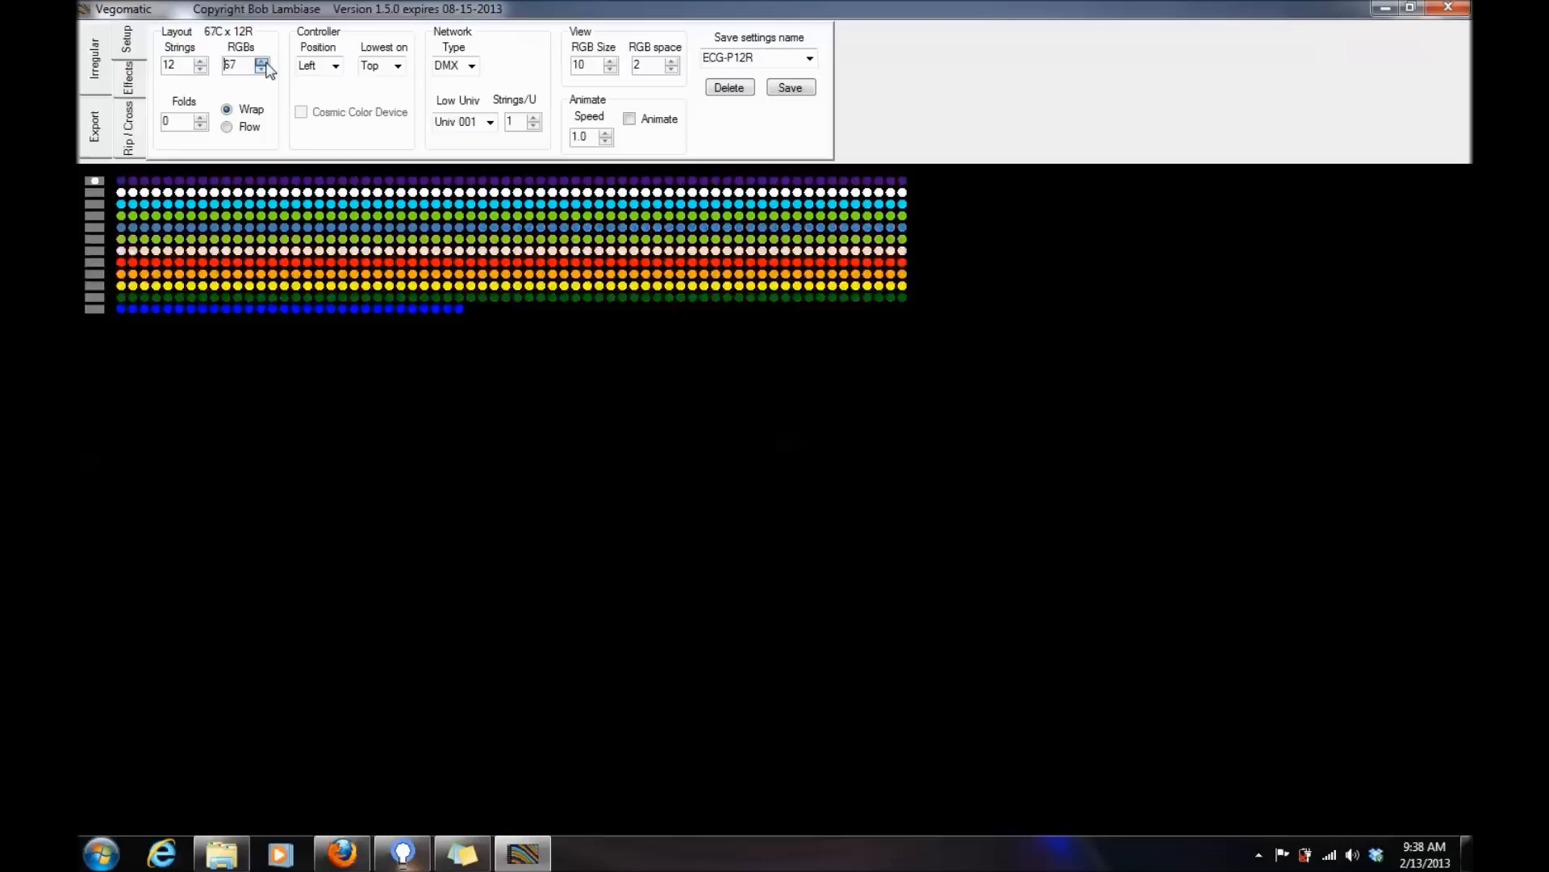
click(262, 62)
click(262, 63)
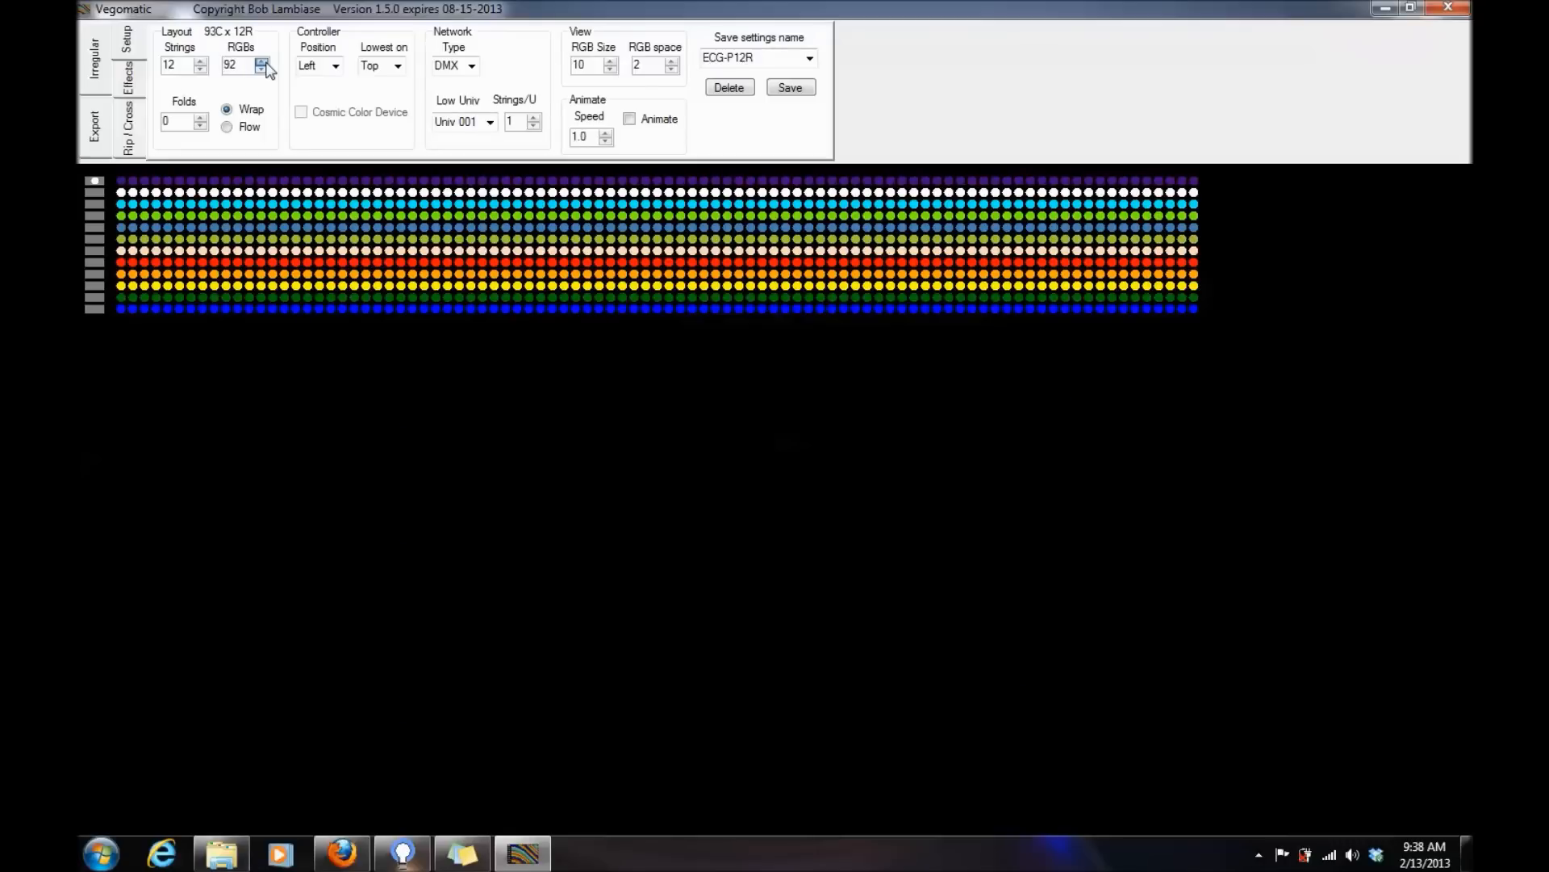
click(262, 63)
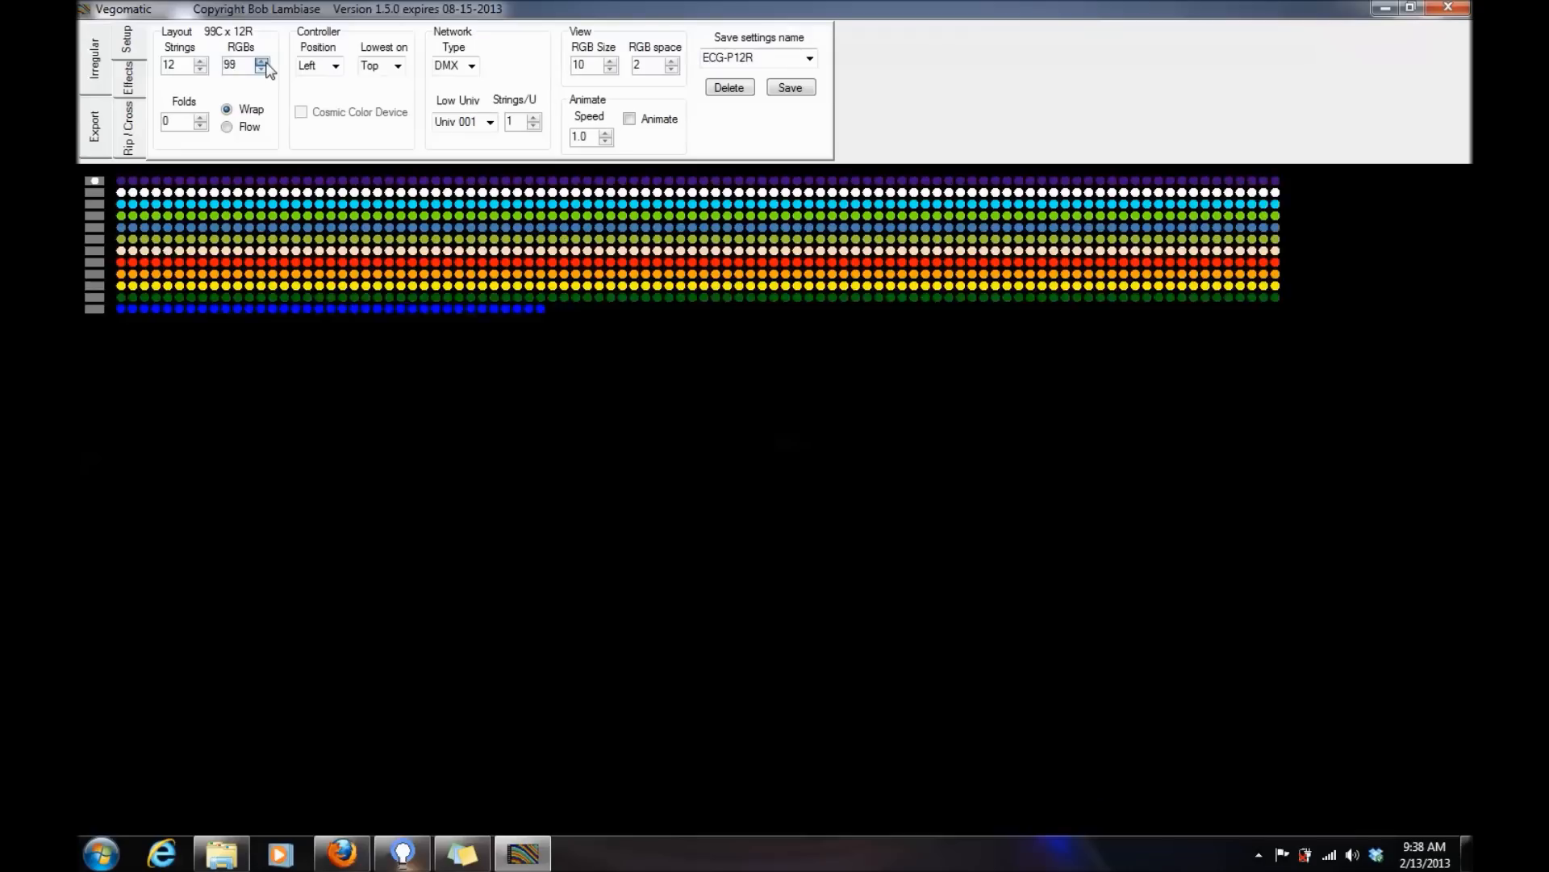
click(262, 63)
click(262, 70)
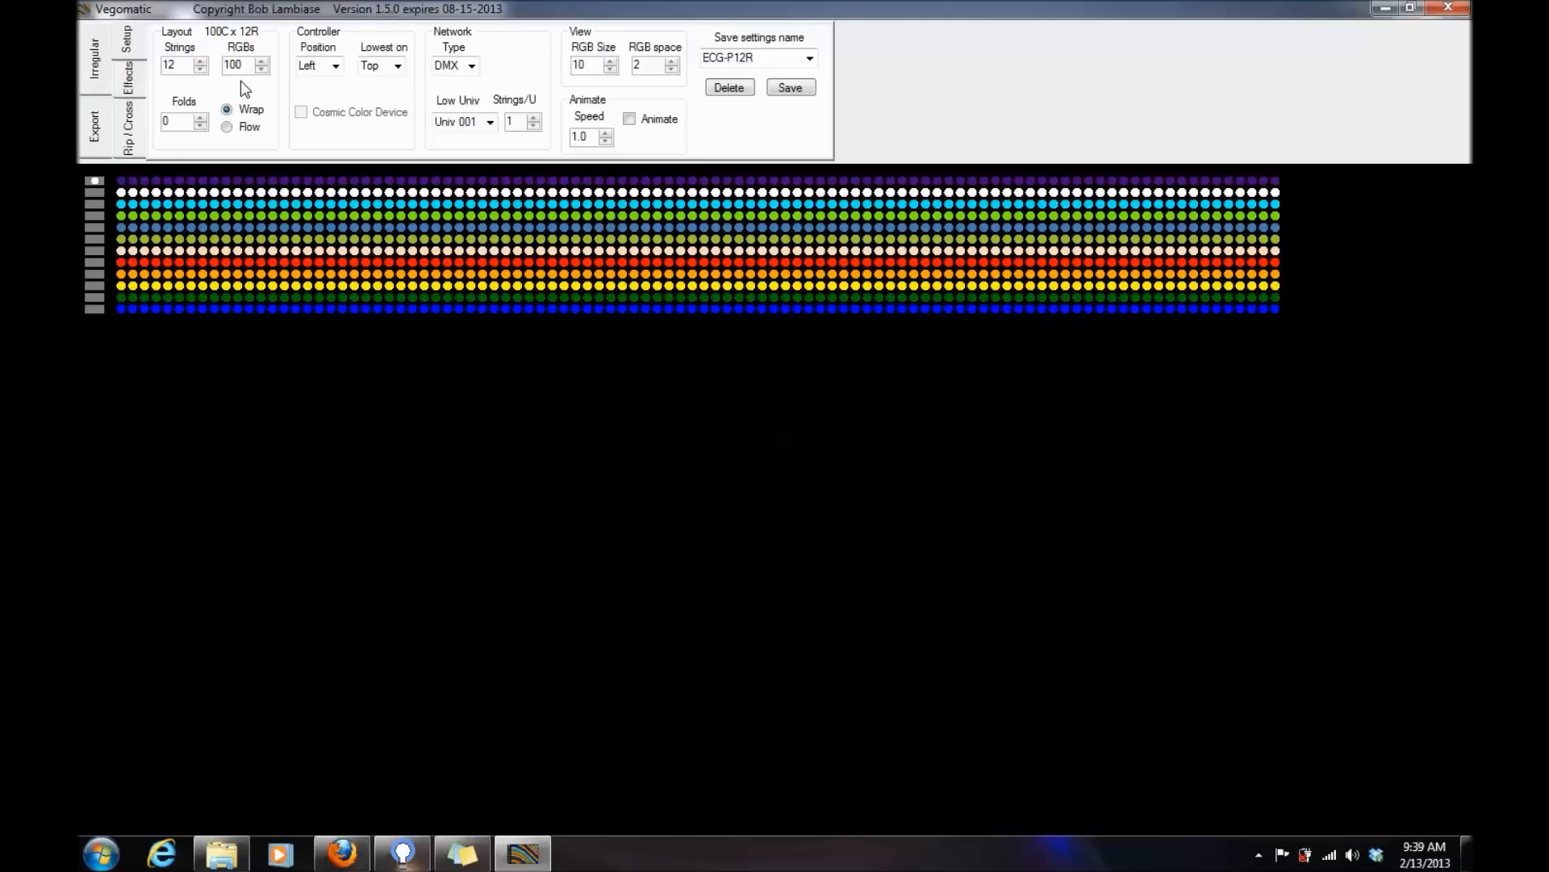
- Load "bobo test.lcc" from the Light-O-Rama Sequences folder as the starting configuration for the export
click(102, 126)
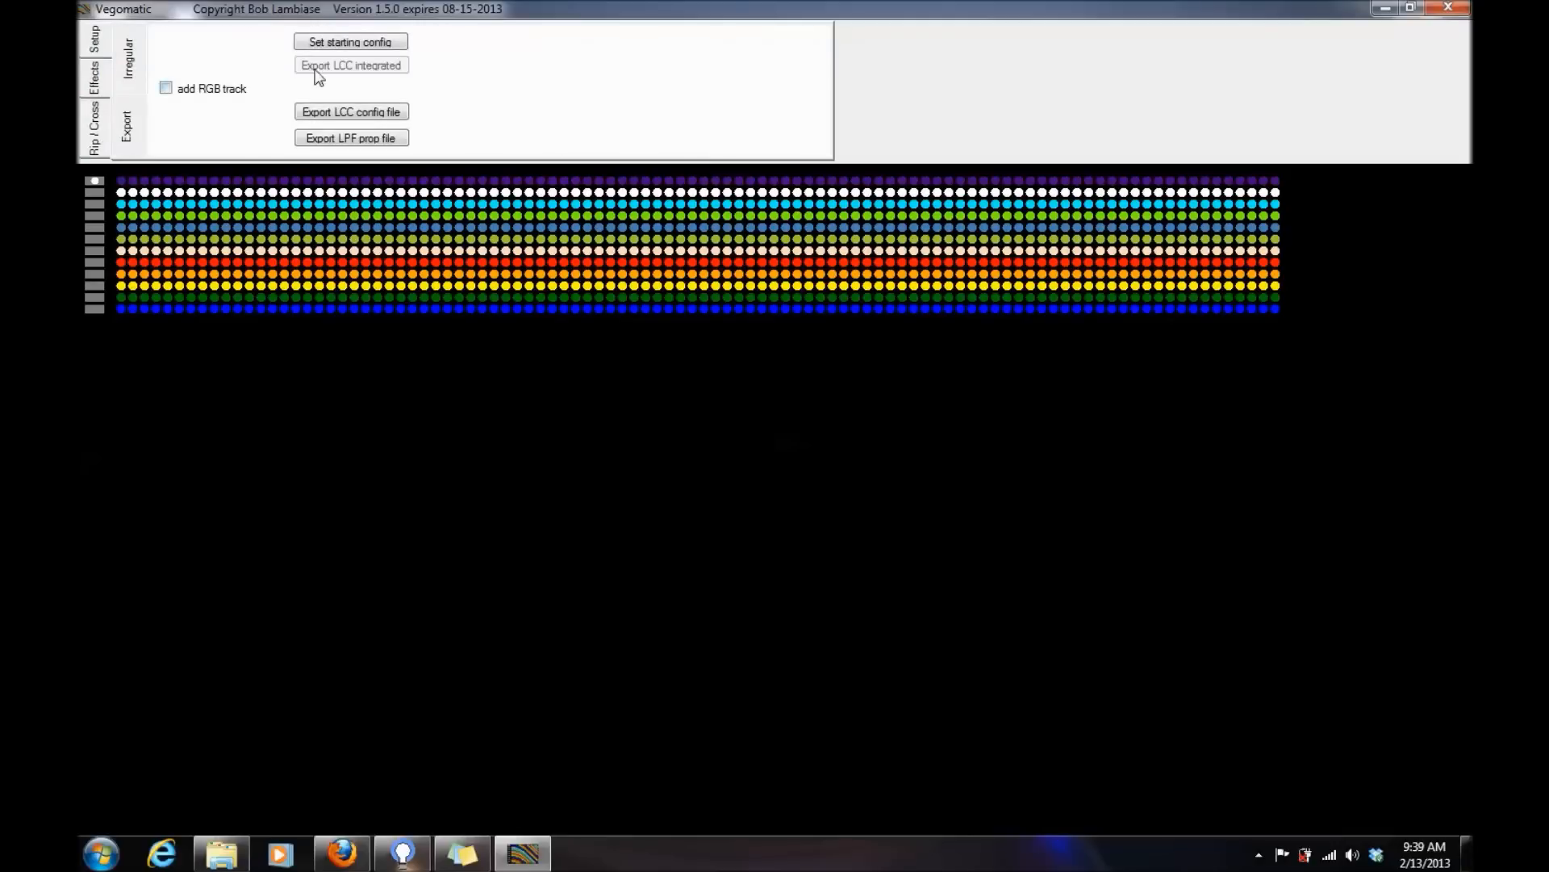
click(378, 48)
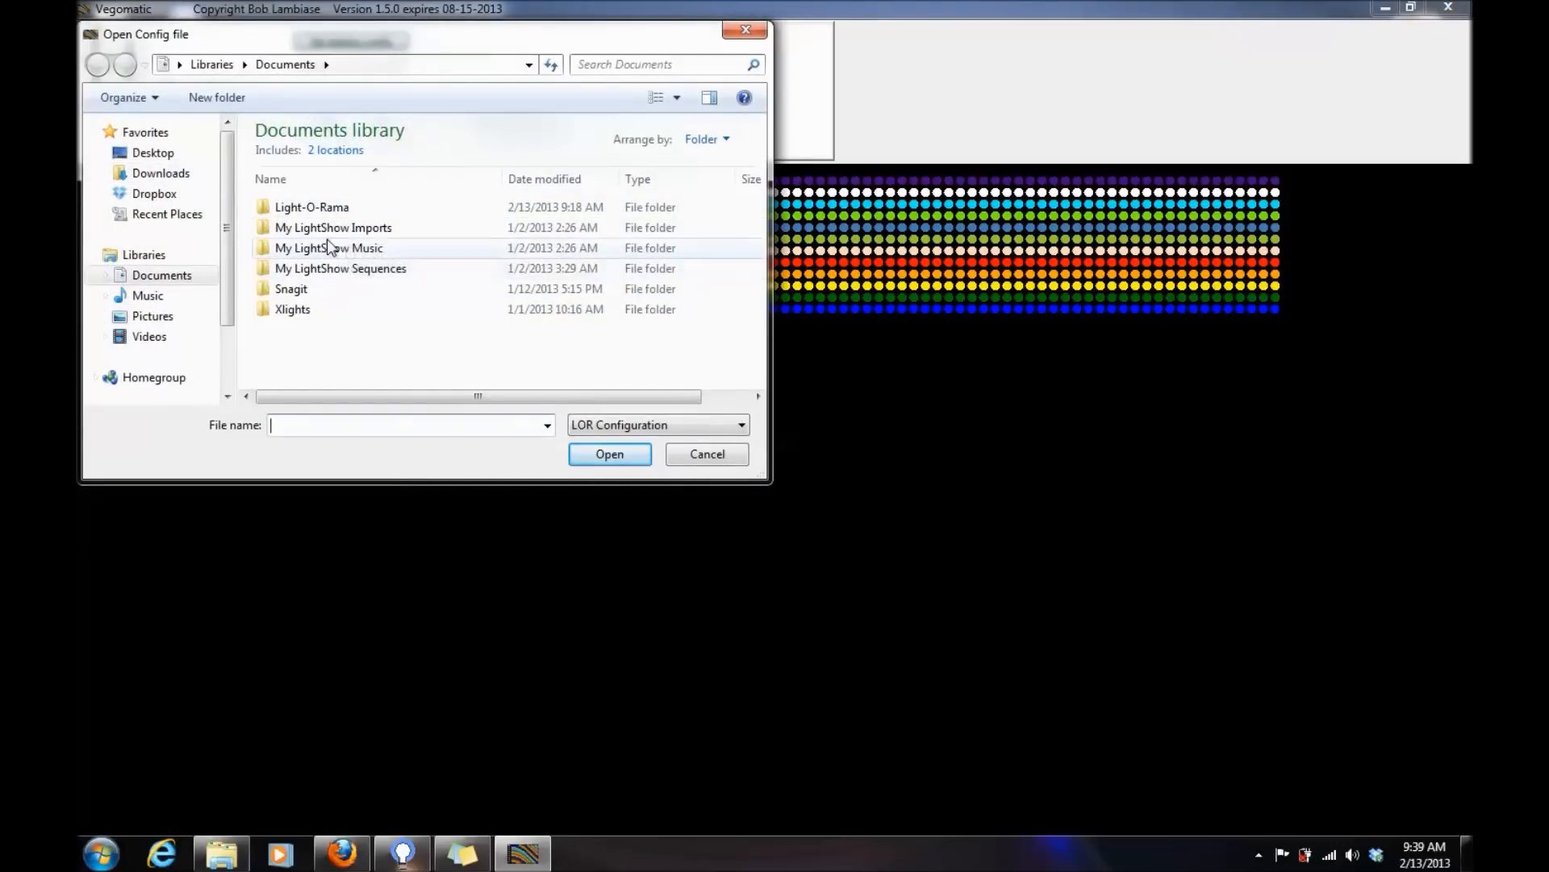
double_click(331, 210)
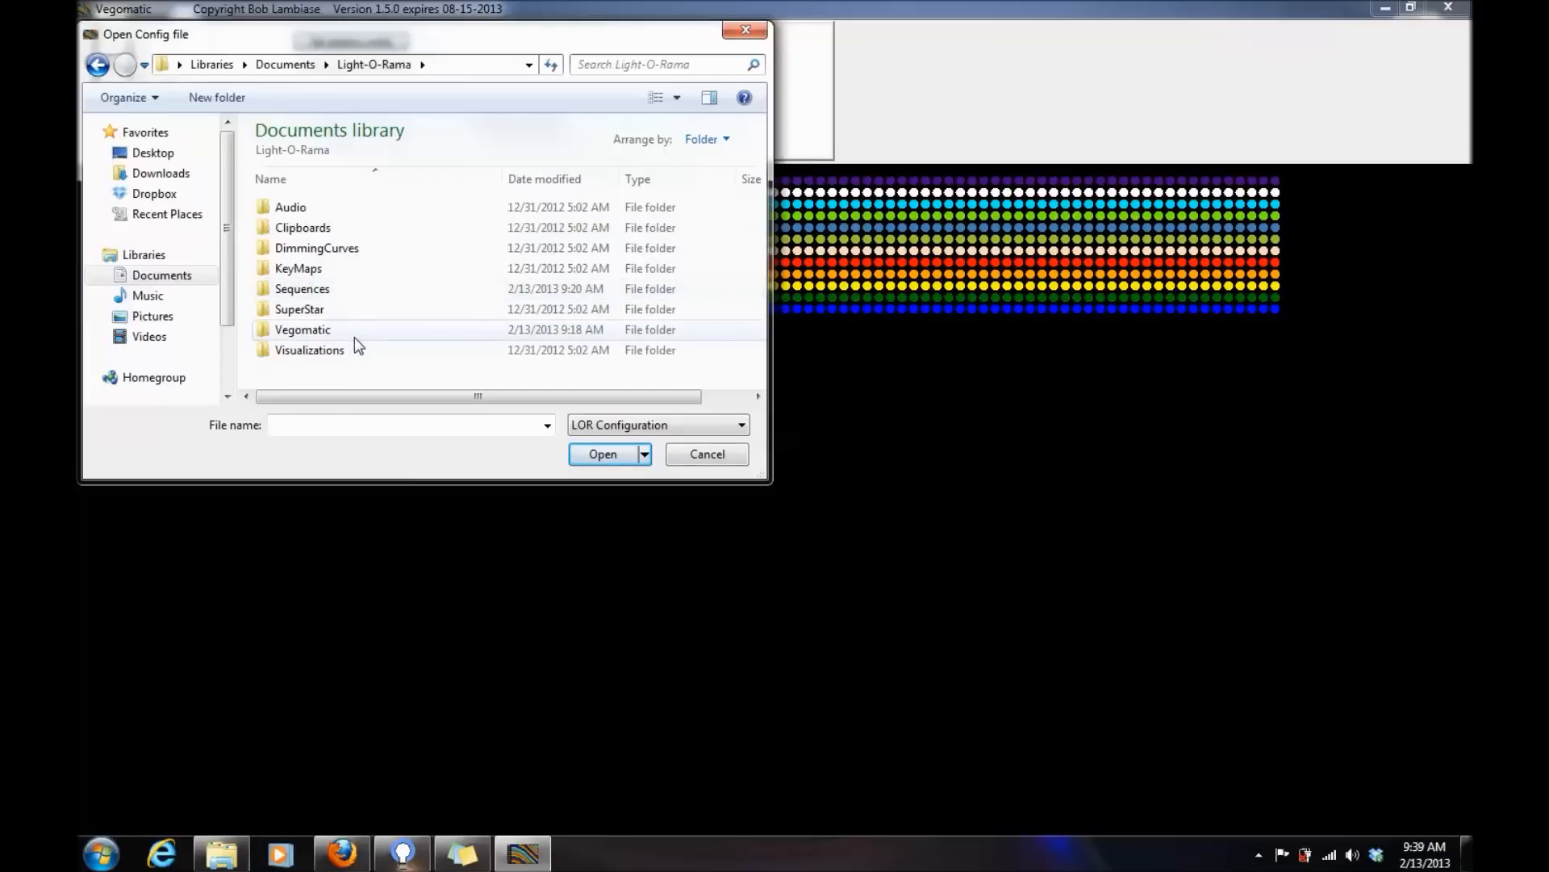
double_click(309, 351)
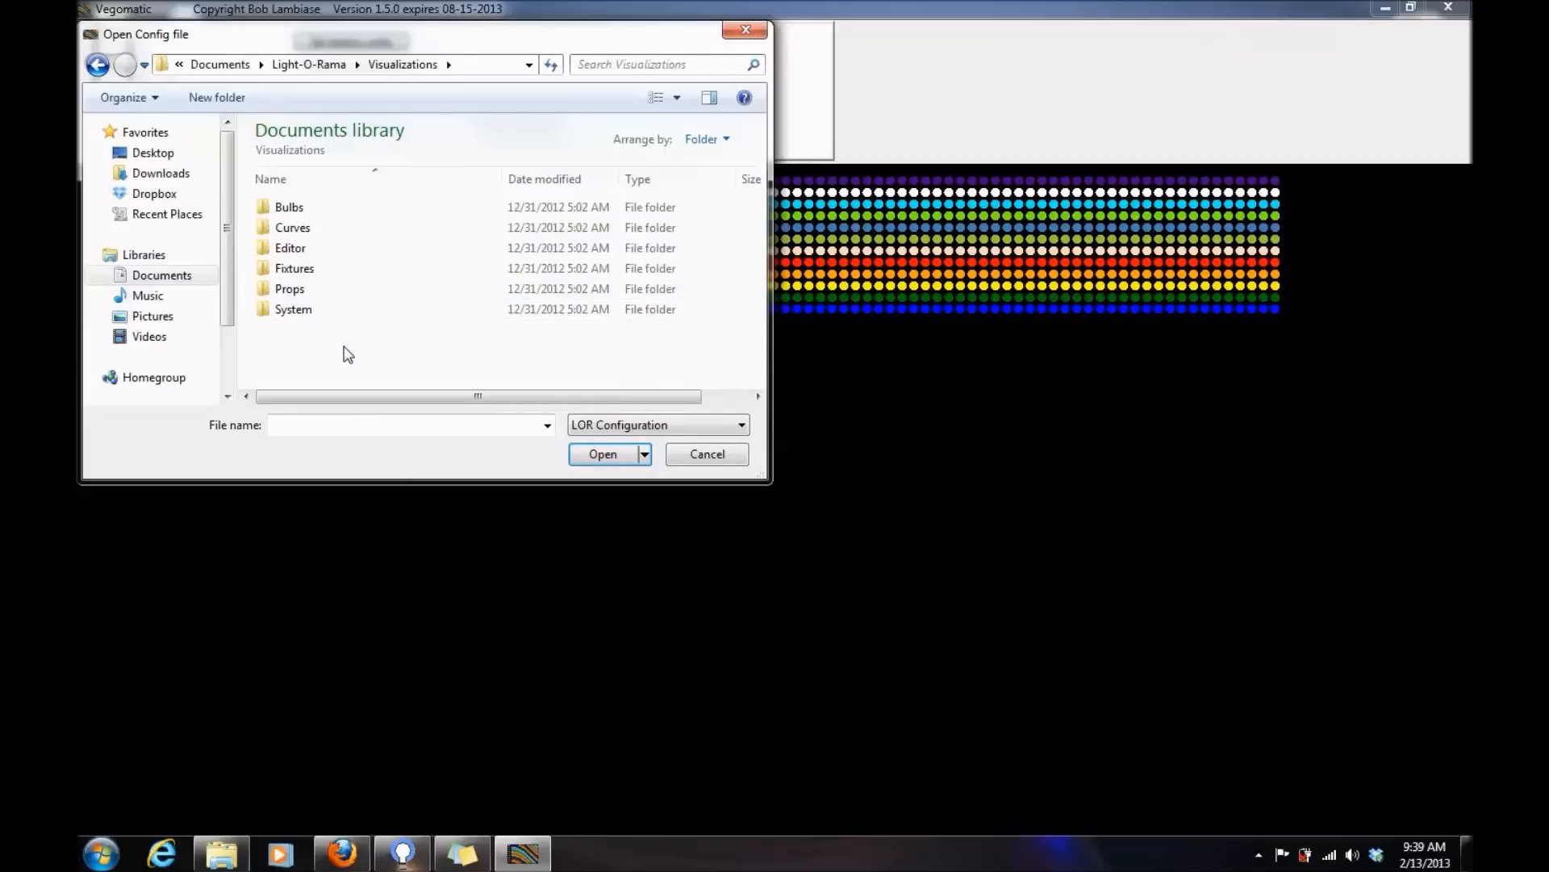
click(98, 64)
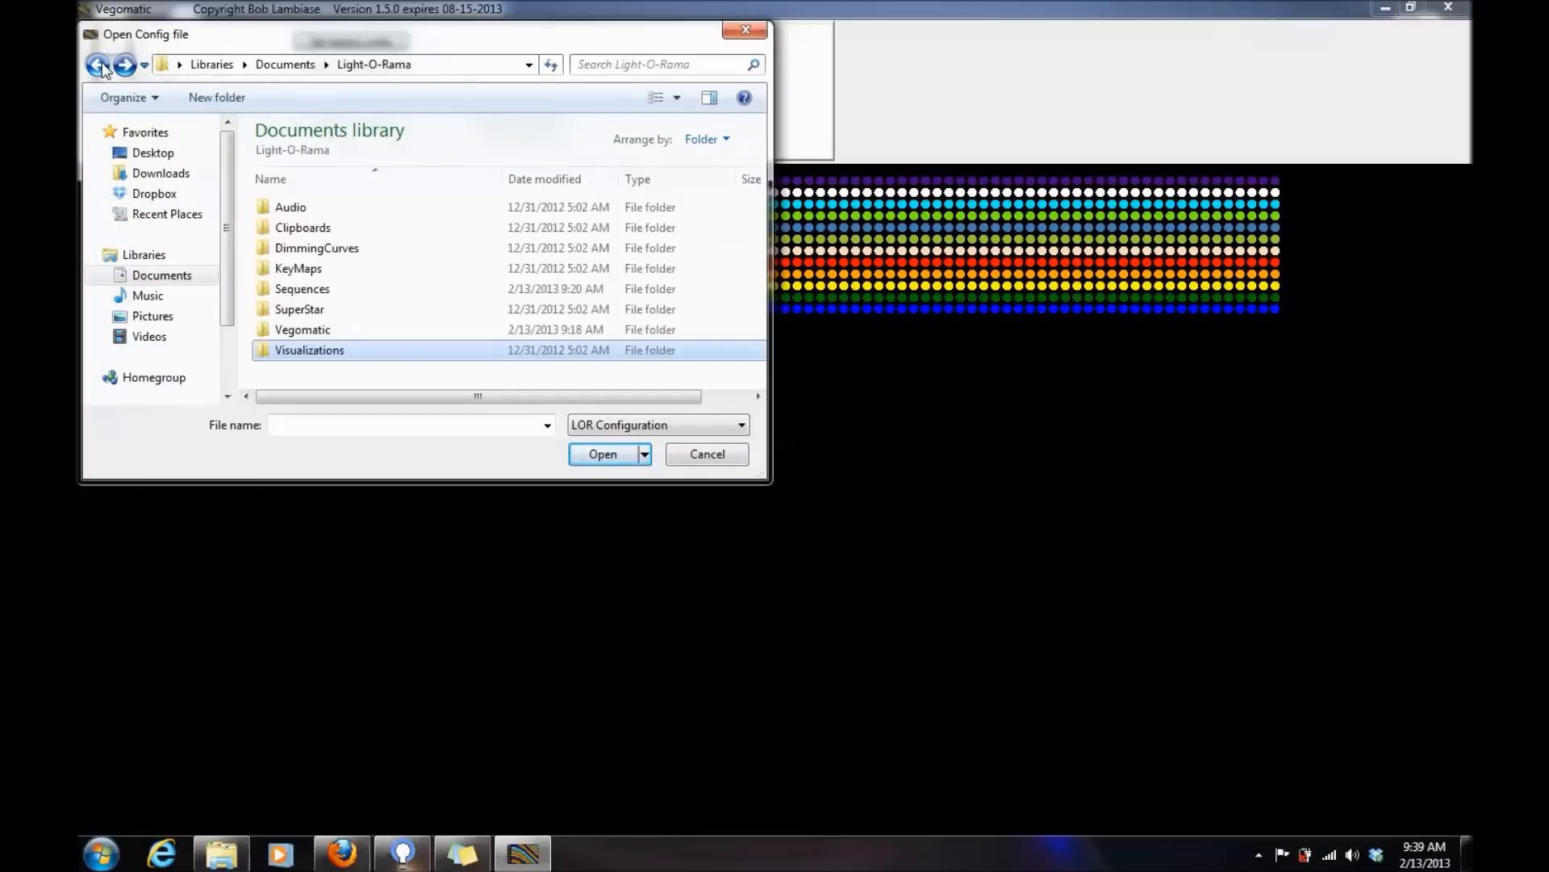
double_click(358, 293)
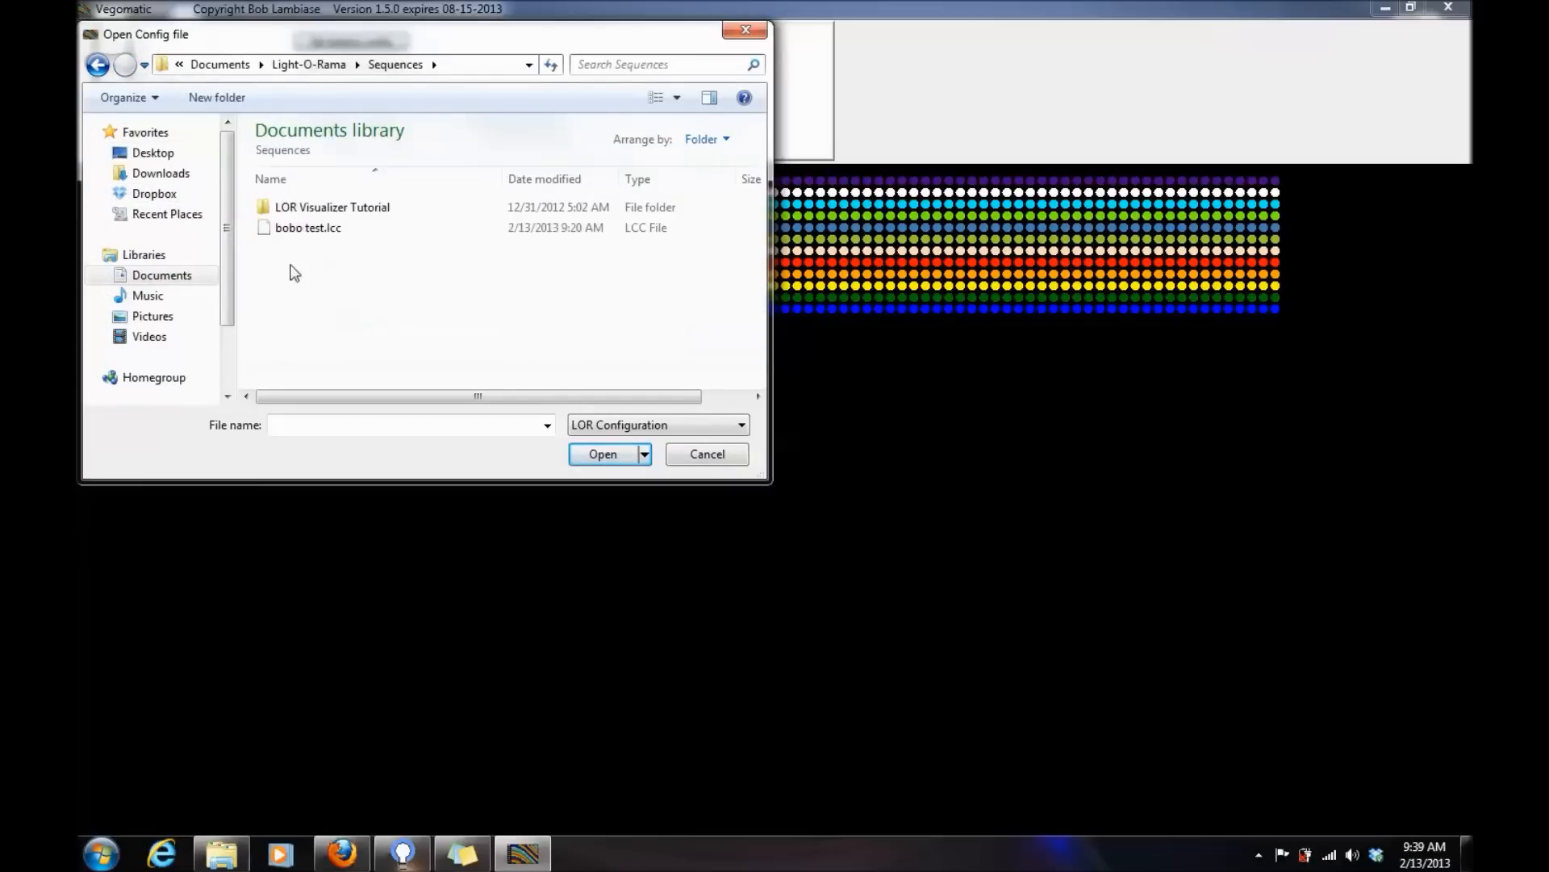
double_click(360, 229)
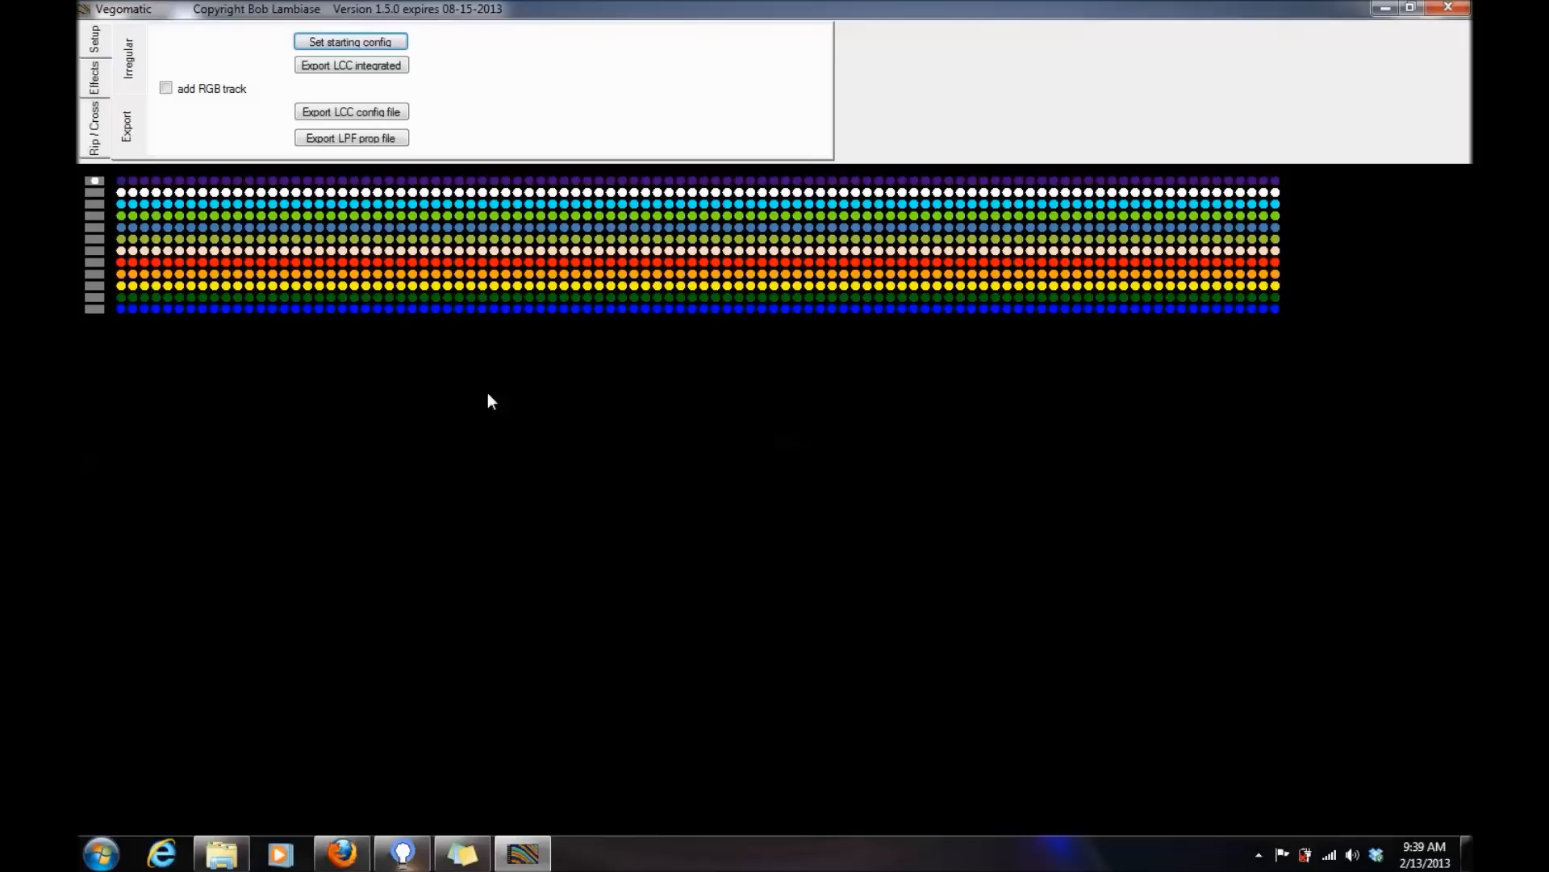
- Export the integrated LCC configuration as VegoTest1 in the Sequences folder and minimize Vegomatic
click(369, 69)
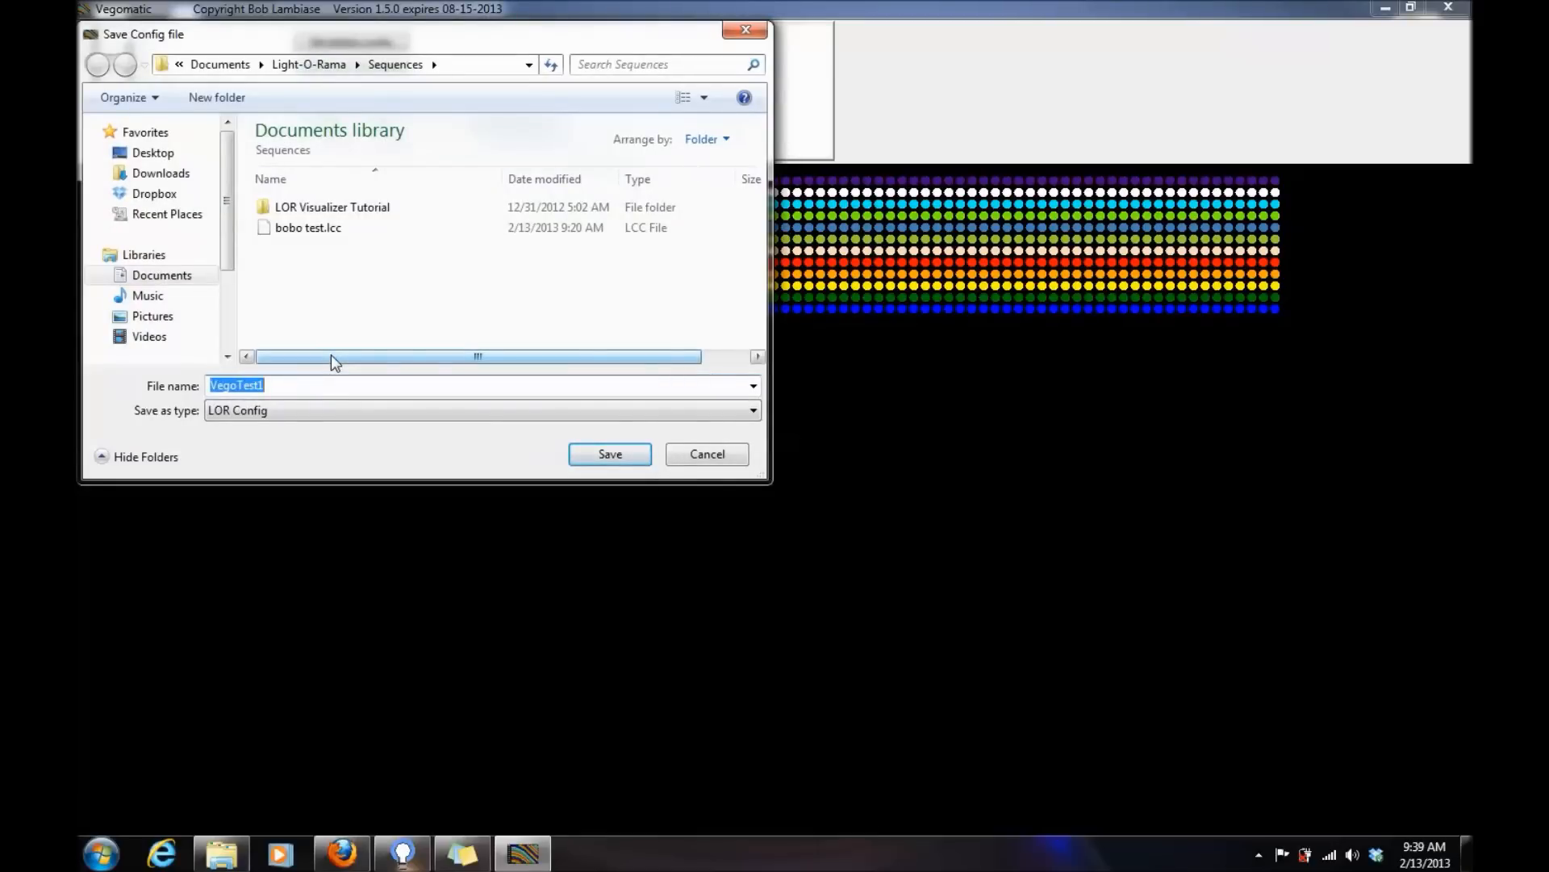
click(603, 454)
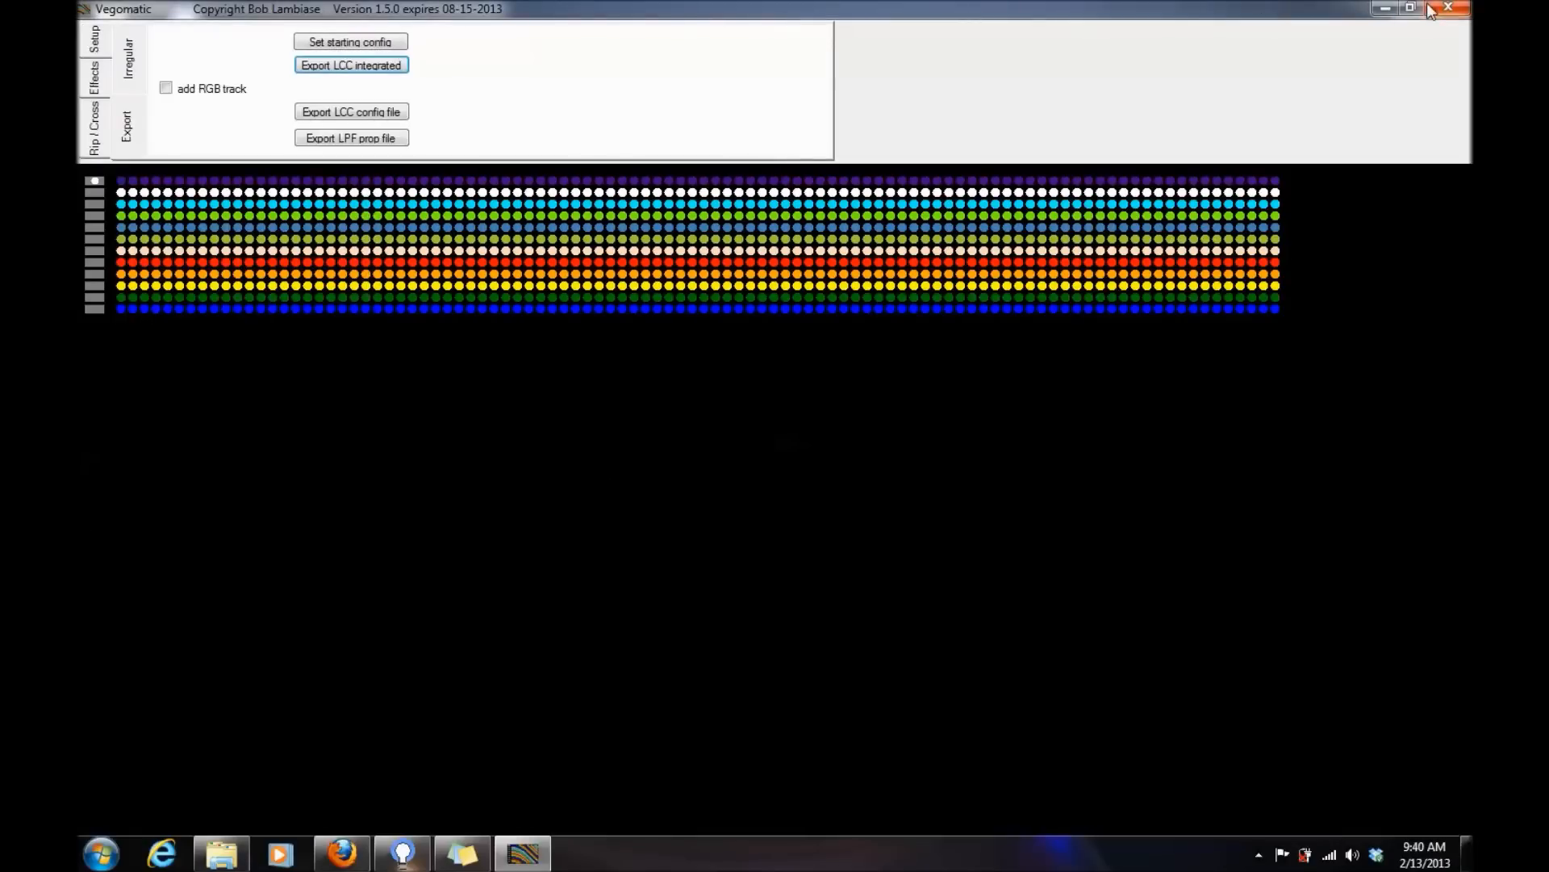
click(1384, 10)
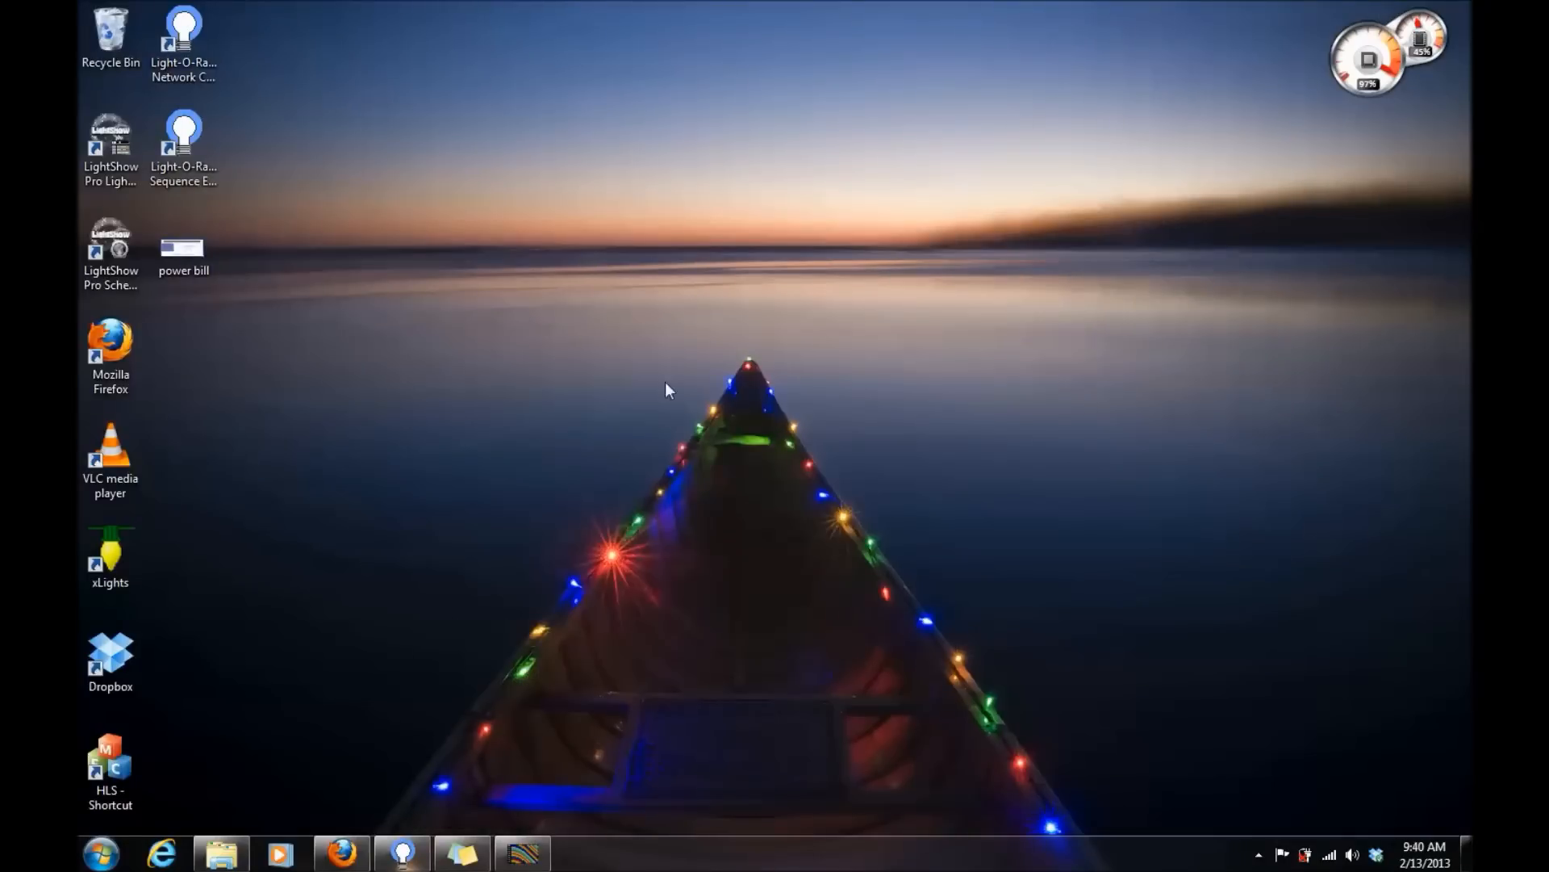
- Switch to the Light-O-Rama Sequence Editor and import the channel configuration from VegoTest1.lcc
click(425, 857)
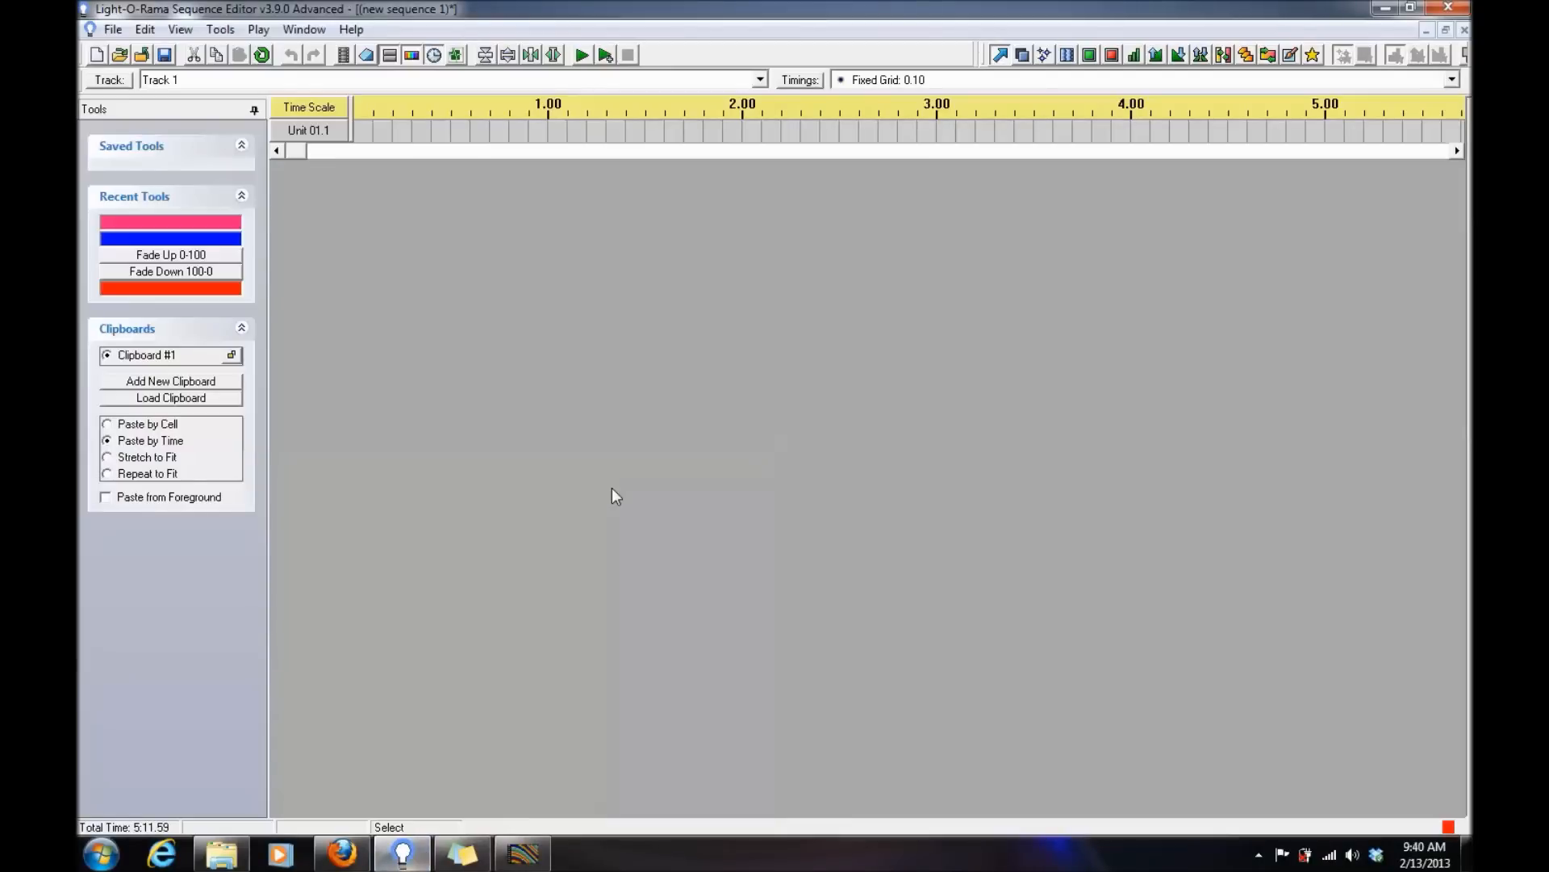
click(145, 30)
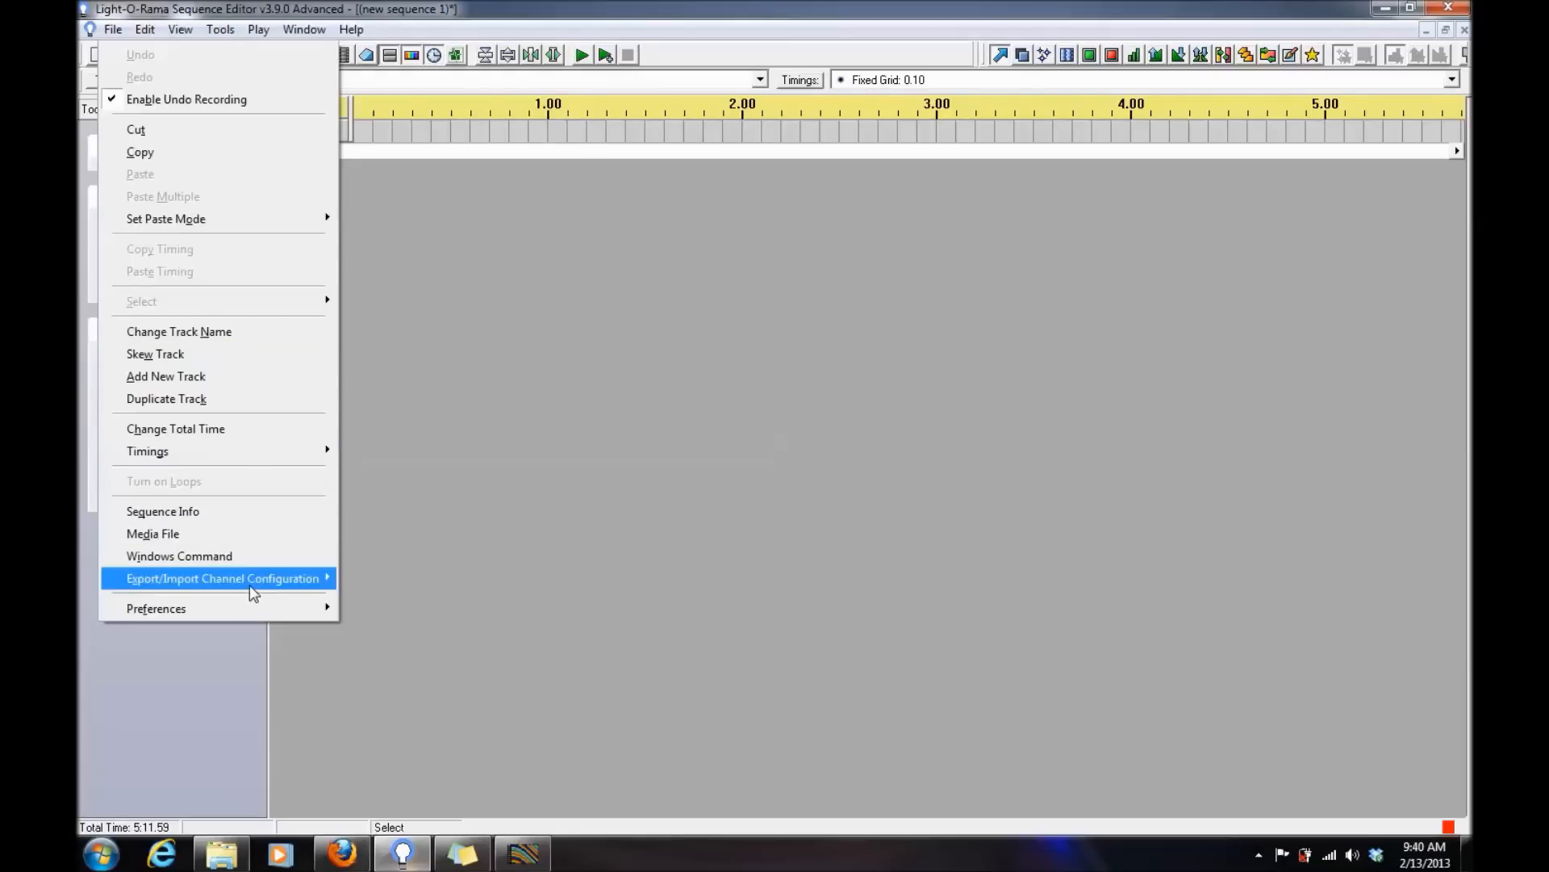
mouse_move(250, 584)
click(411, 599)
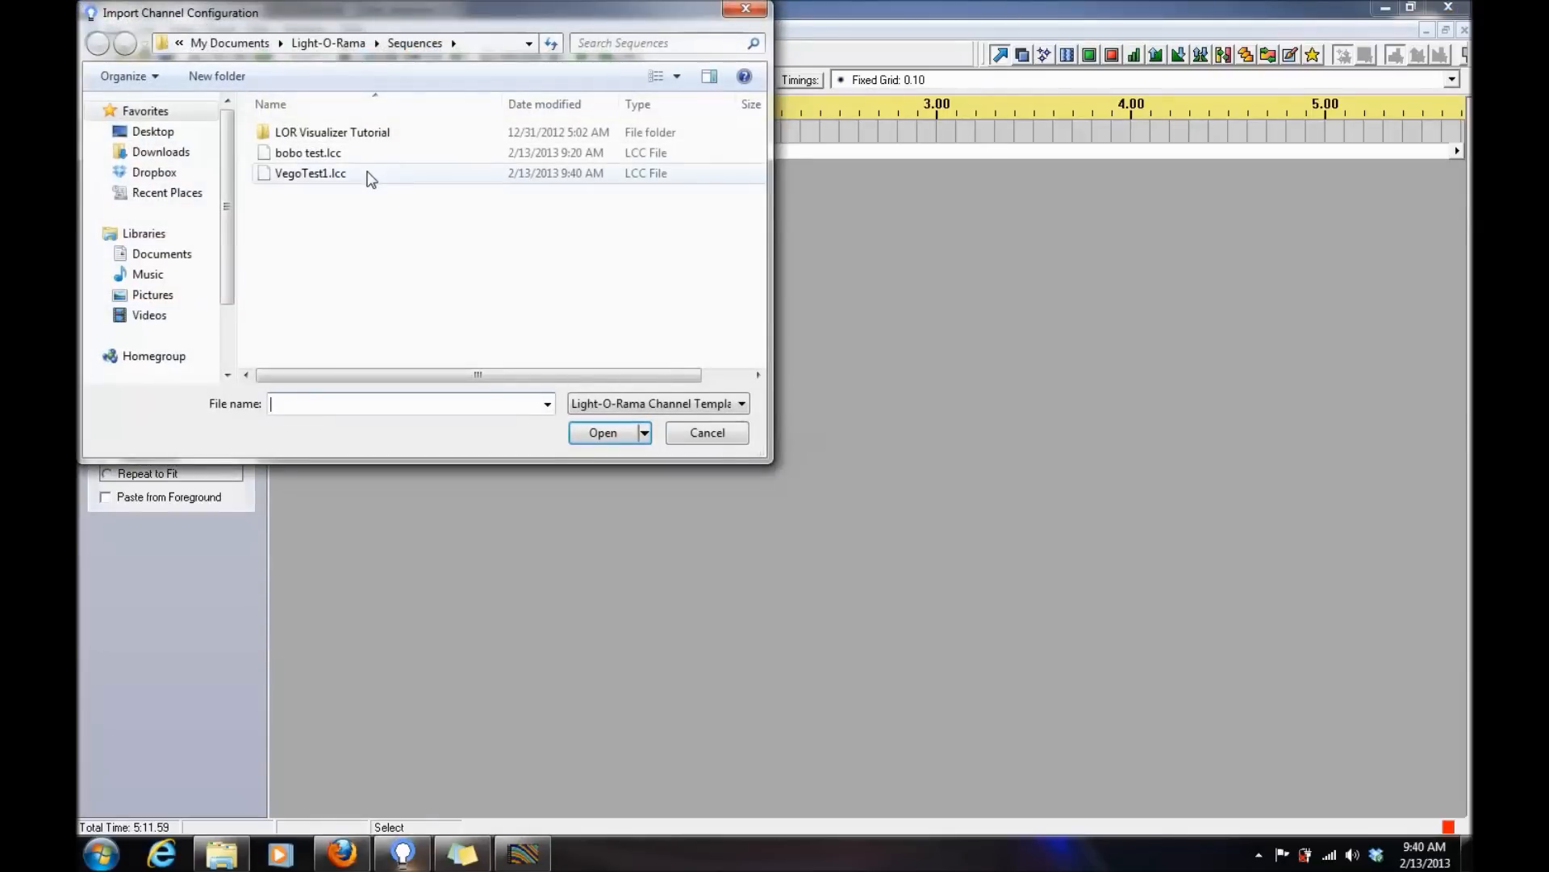
double_click(373, 173)
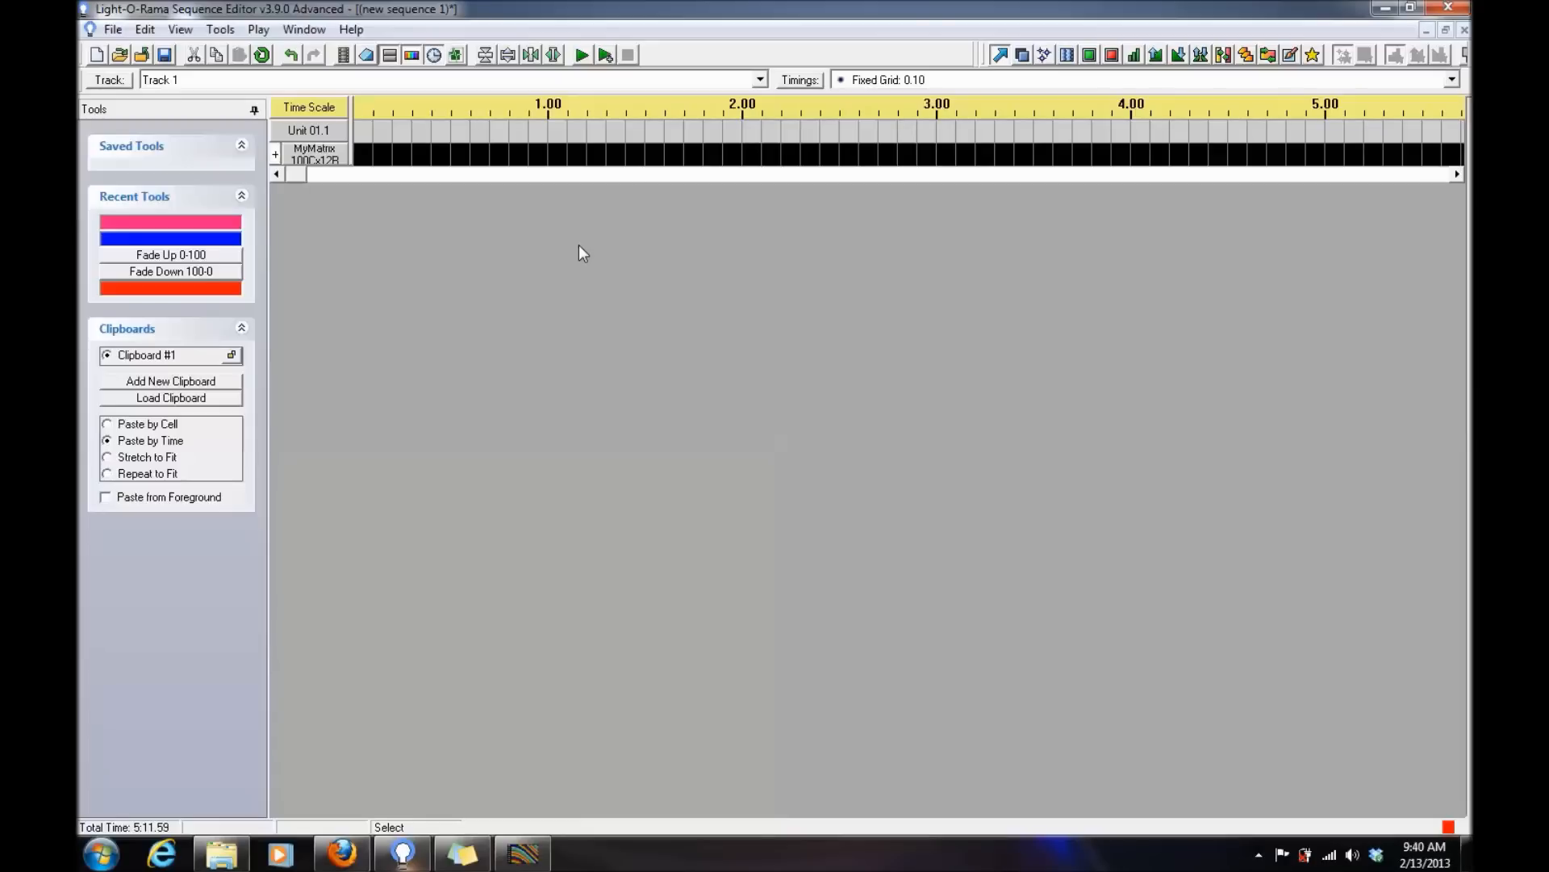
- Expand the imported MyMatrix group and widen the channel name column until the string names are readable
click(275, 155)
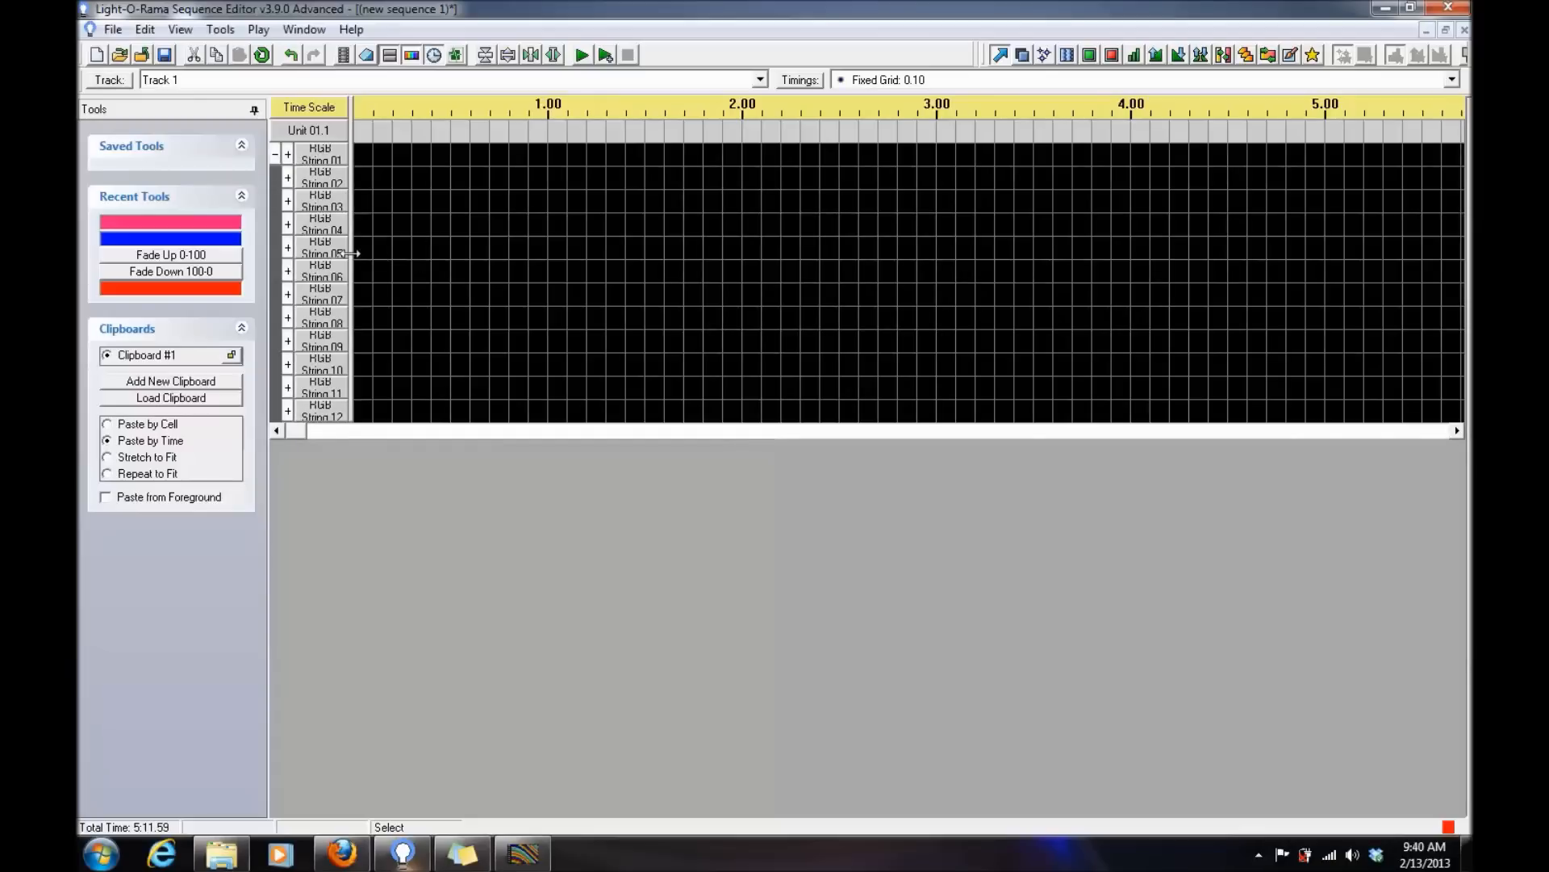
click(401, 259)
drag(402, 259, 409, 259)
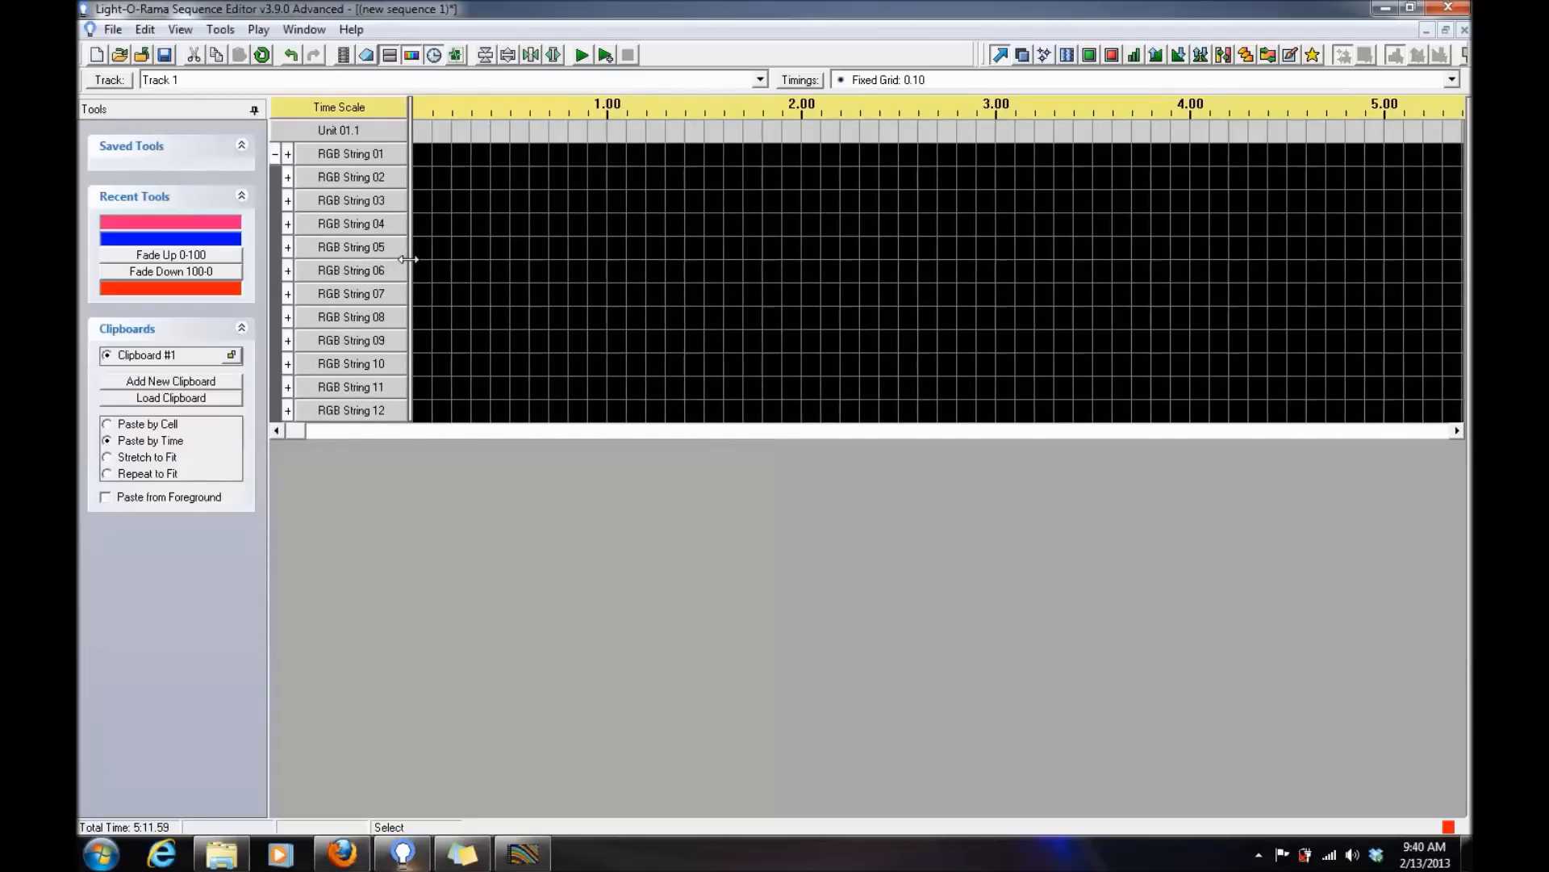
- Expand RGB String 01 and check the channel settings of its last pixel, RGB 1 P100
click(288, 154)
scroll(468, 258, down, 20)
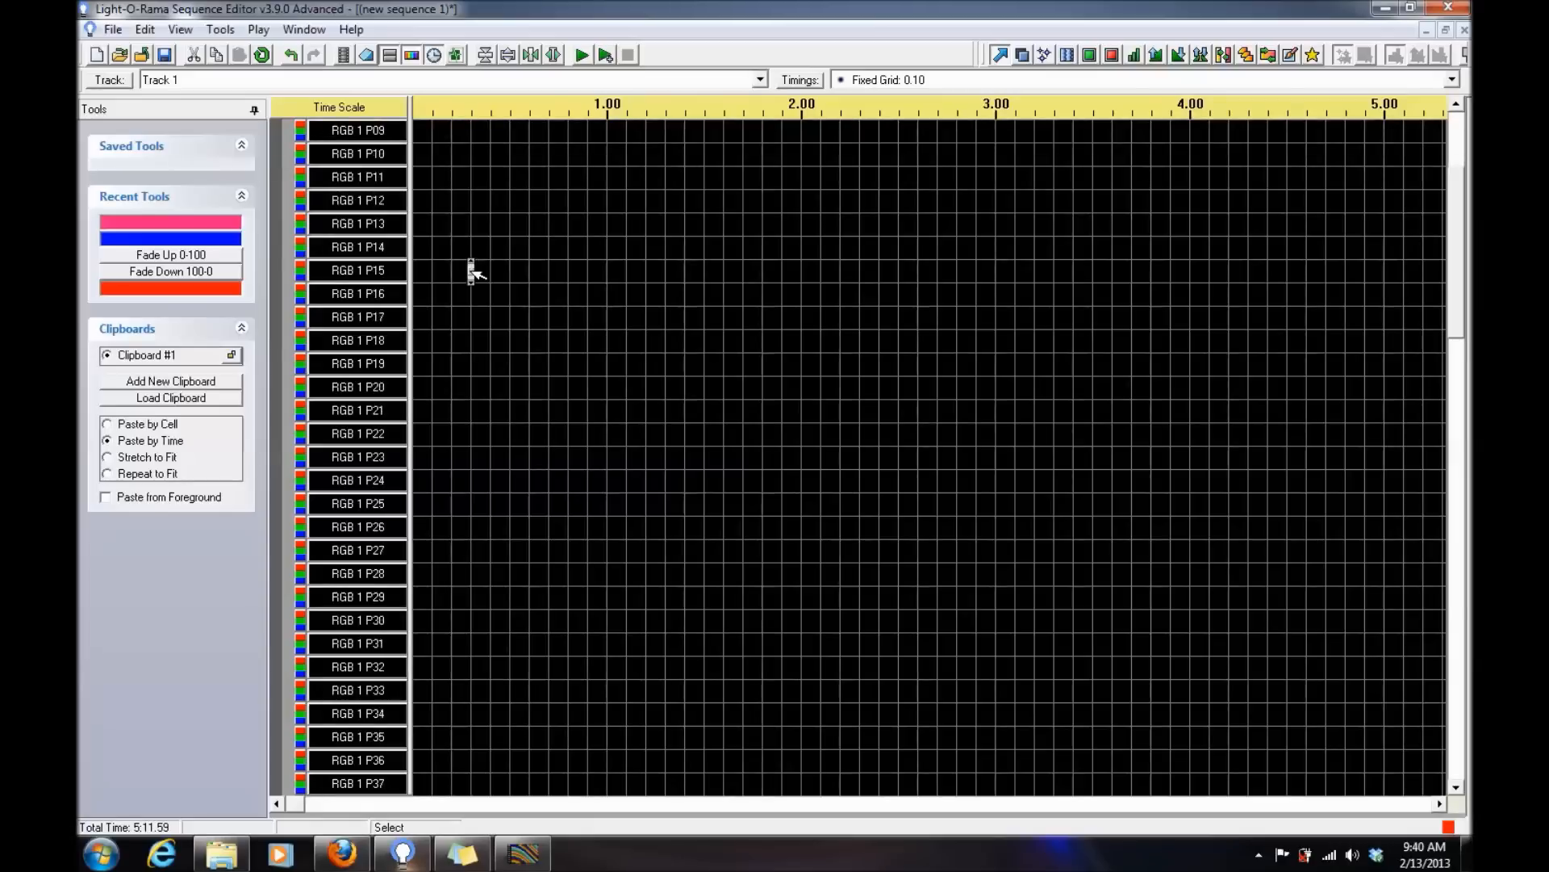
double_click(335, 526)
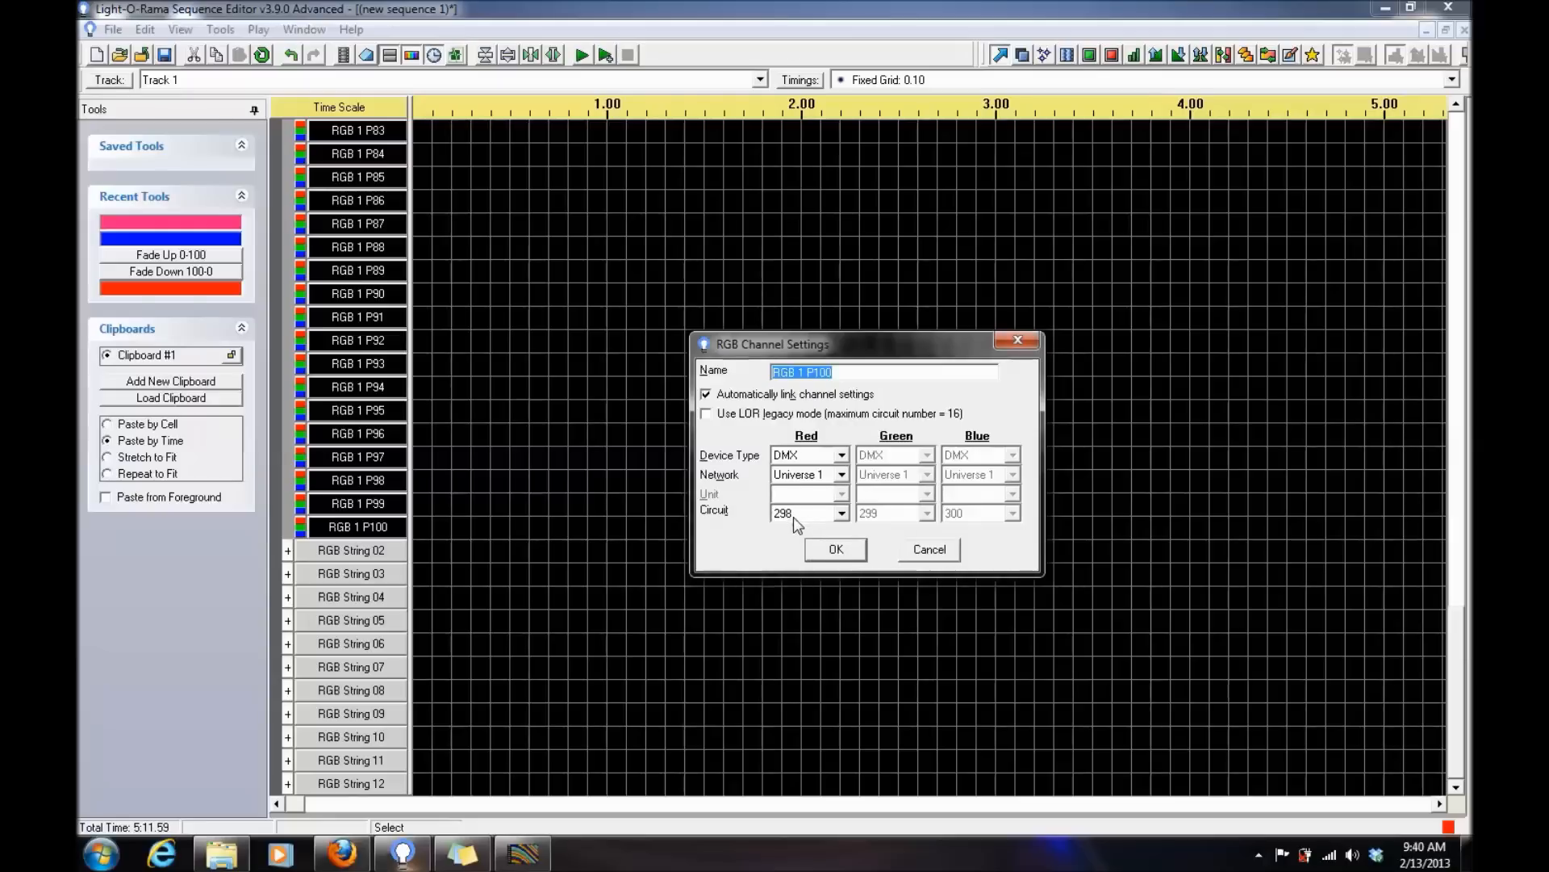
click(850, 549)
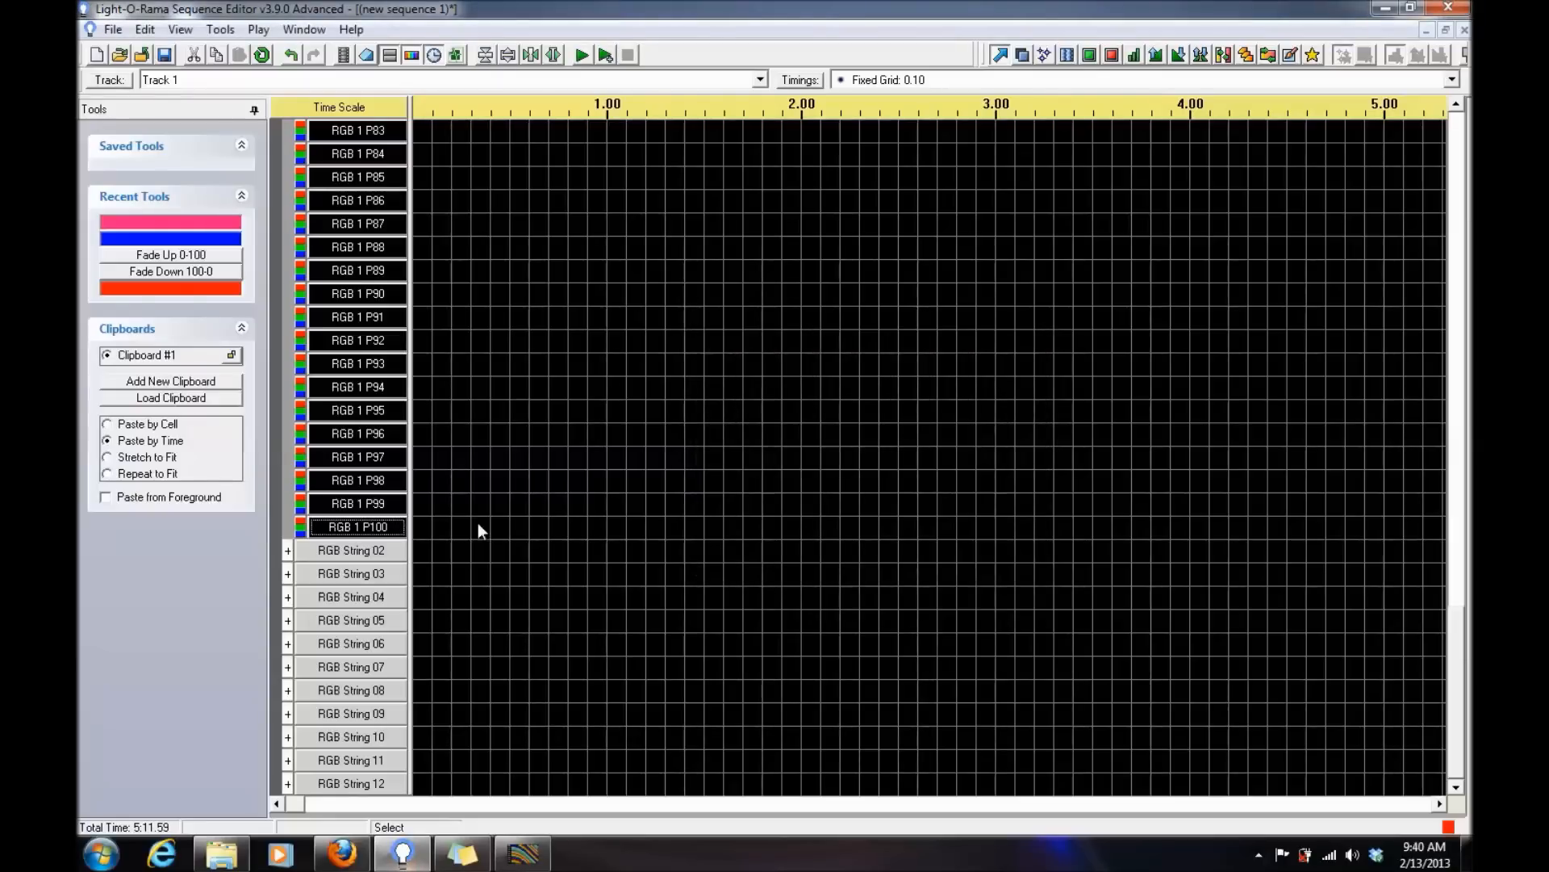
- Expand RGB String 02 and check the channel settings of its first pixel, RGB 2 P01
click(288, 551)
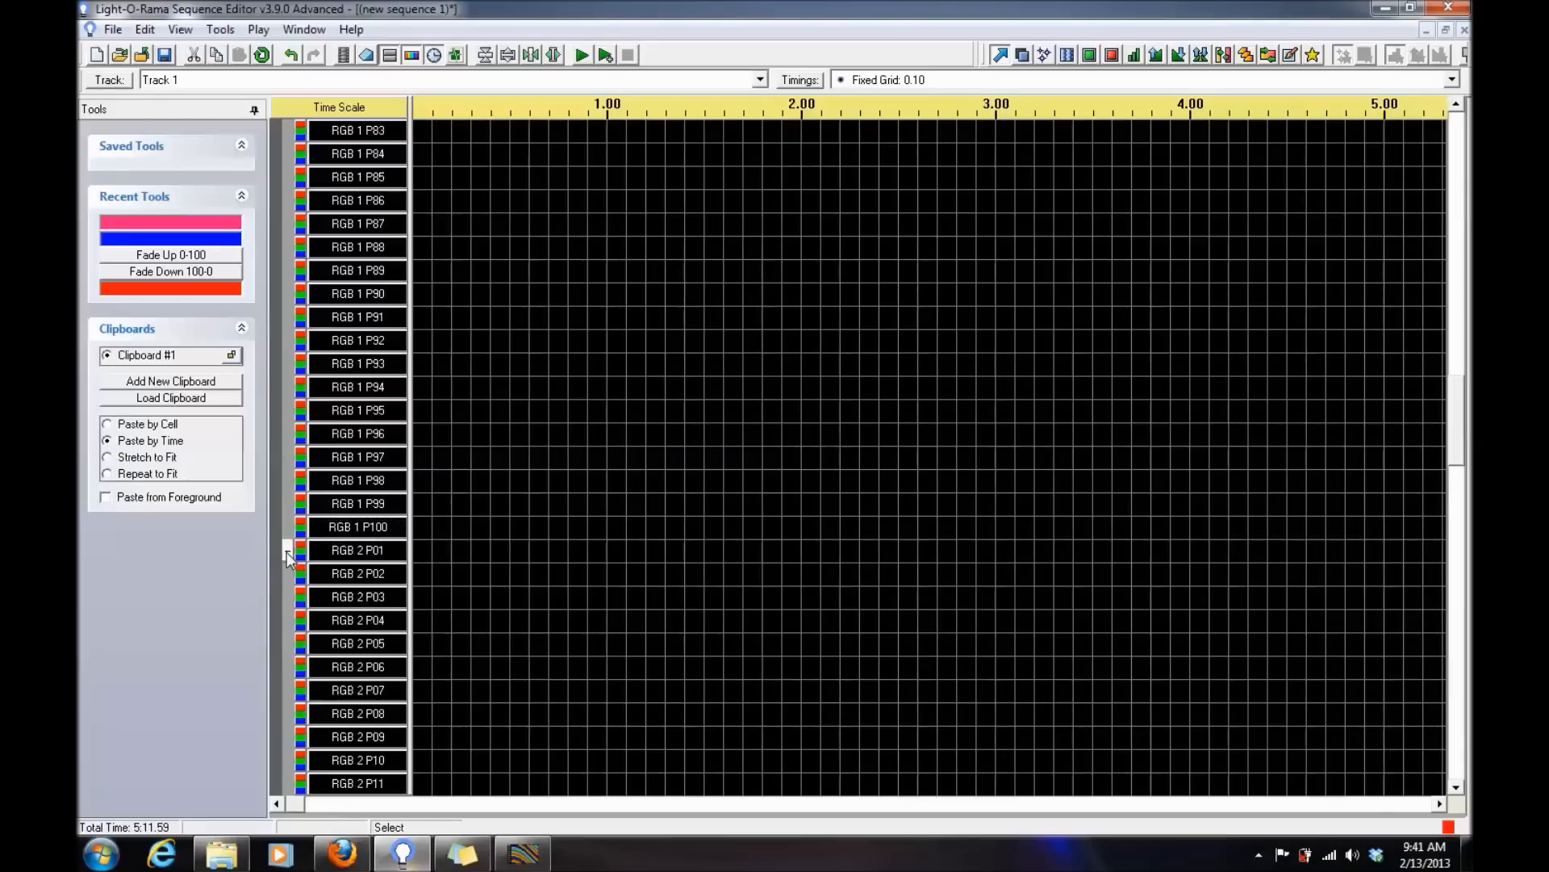
click(372, 559)
double_click(373, 558)
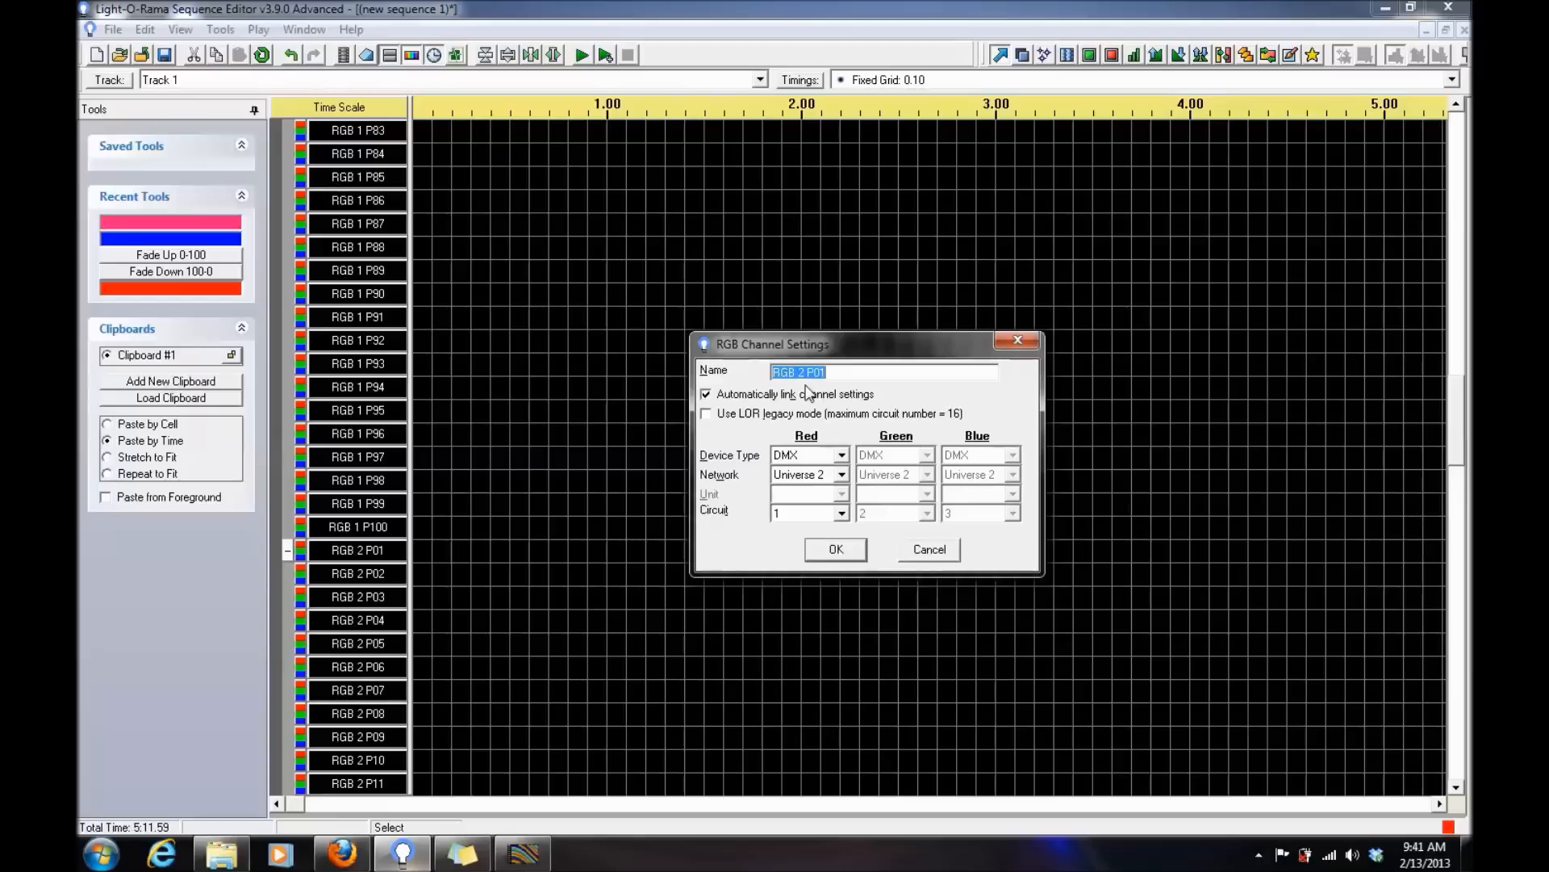
click(841, 553)
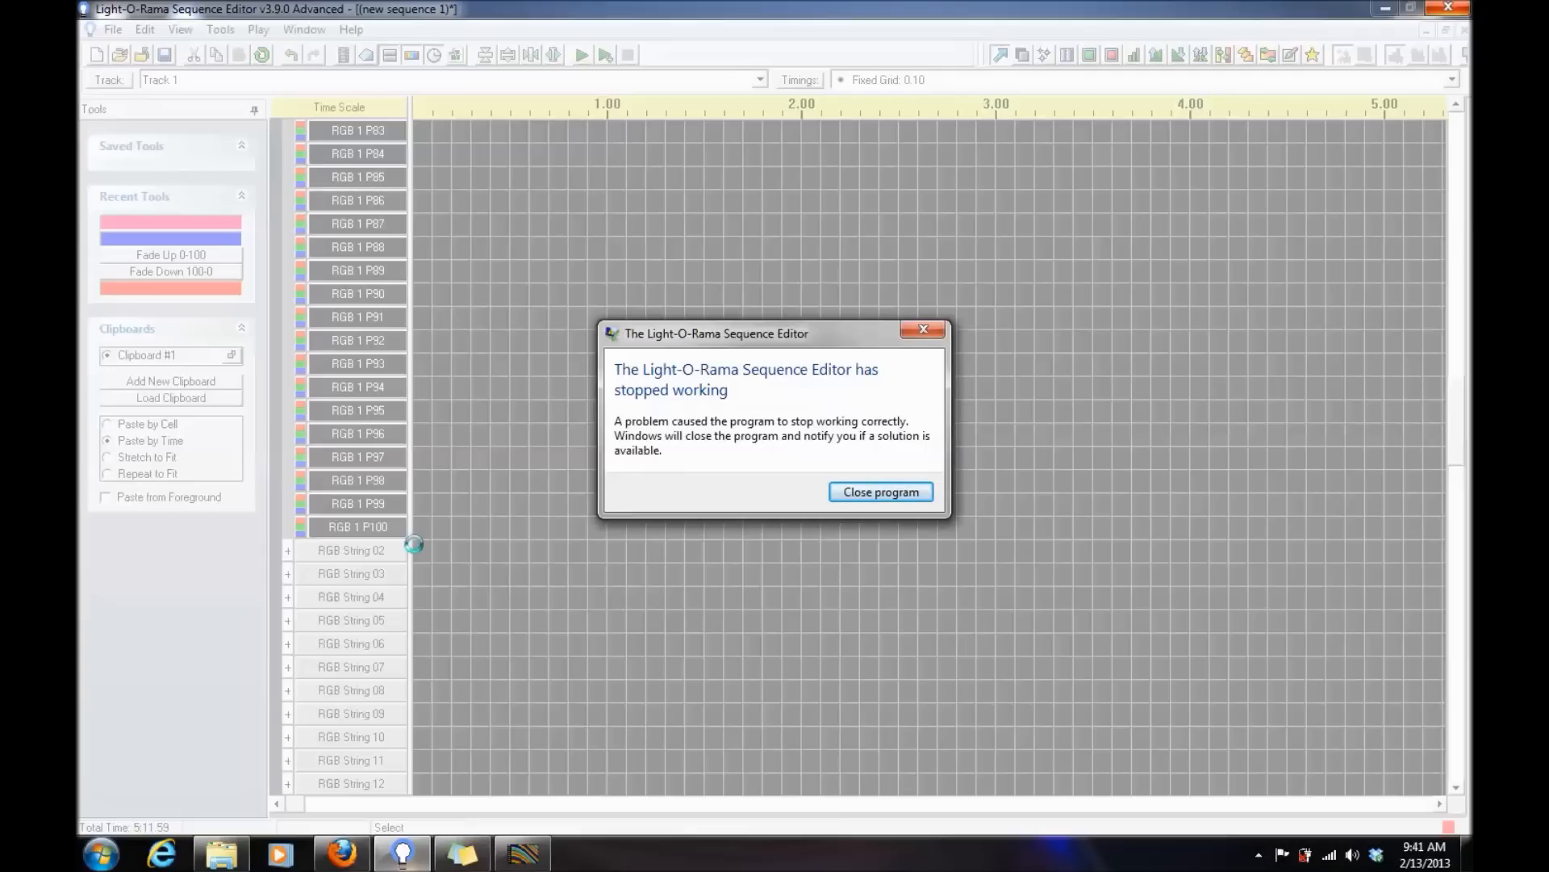
- Close the crashed Light-O-Rama Sequence Editor
click(888, 491)
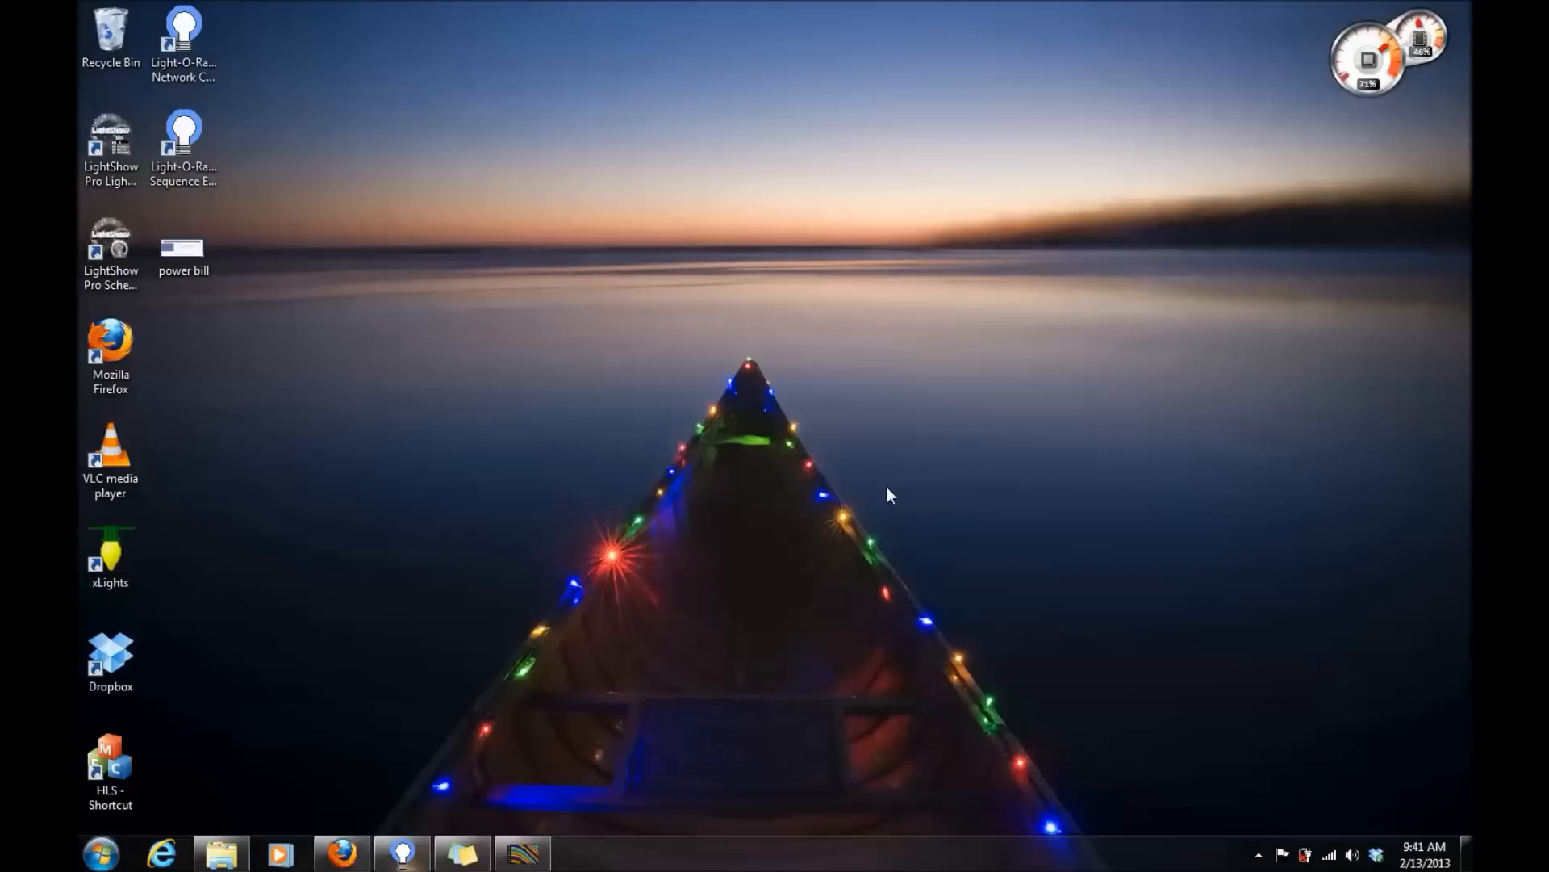